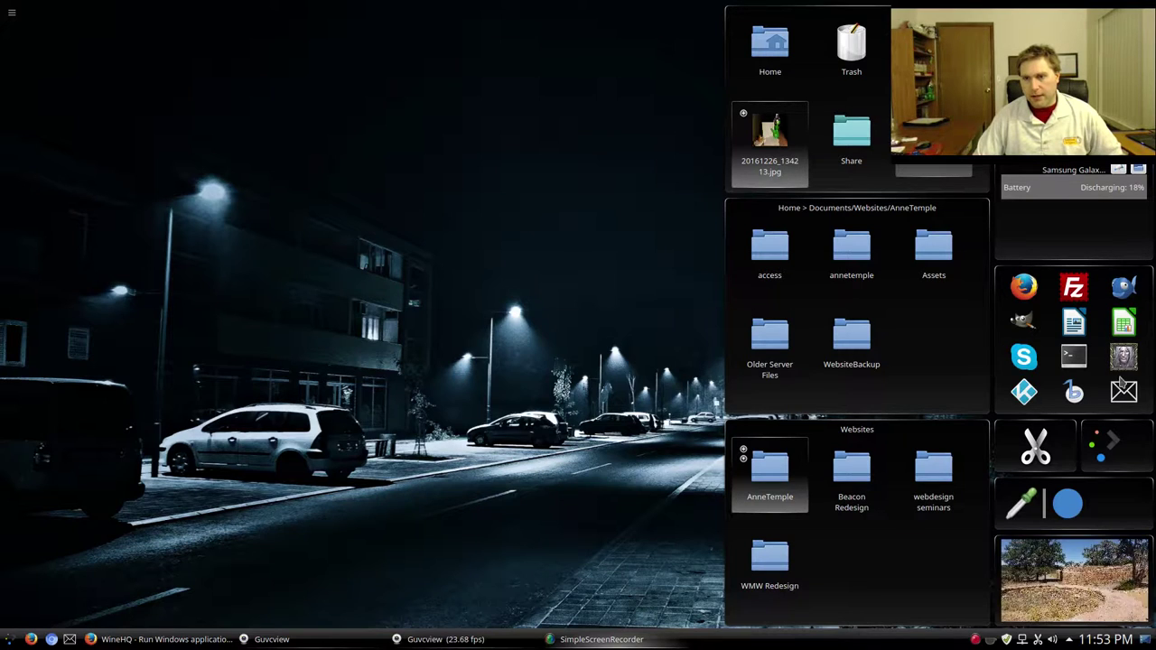
Launch and quit Warcraft III, dismiss Wine's crash notice, and bring the WineHQ Firefox window forward.
click(1125, 368)
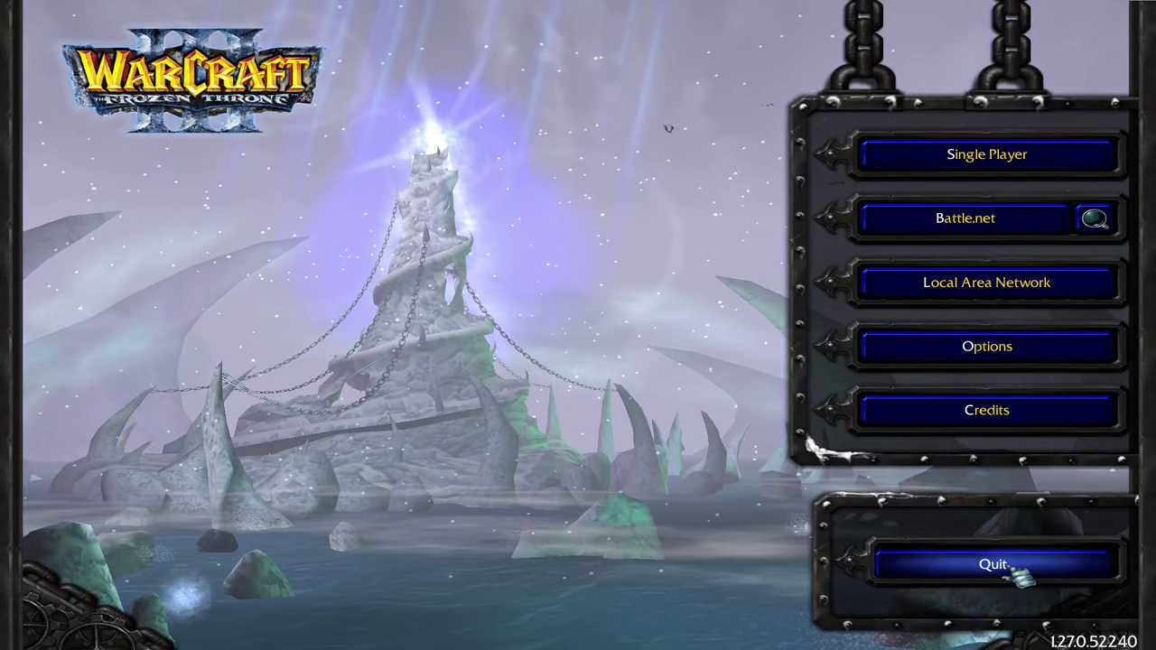
click(1016, 571)
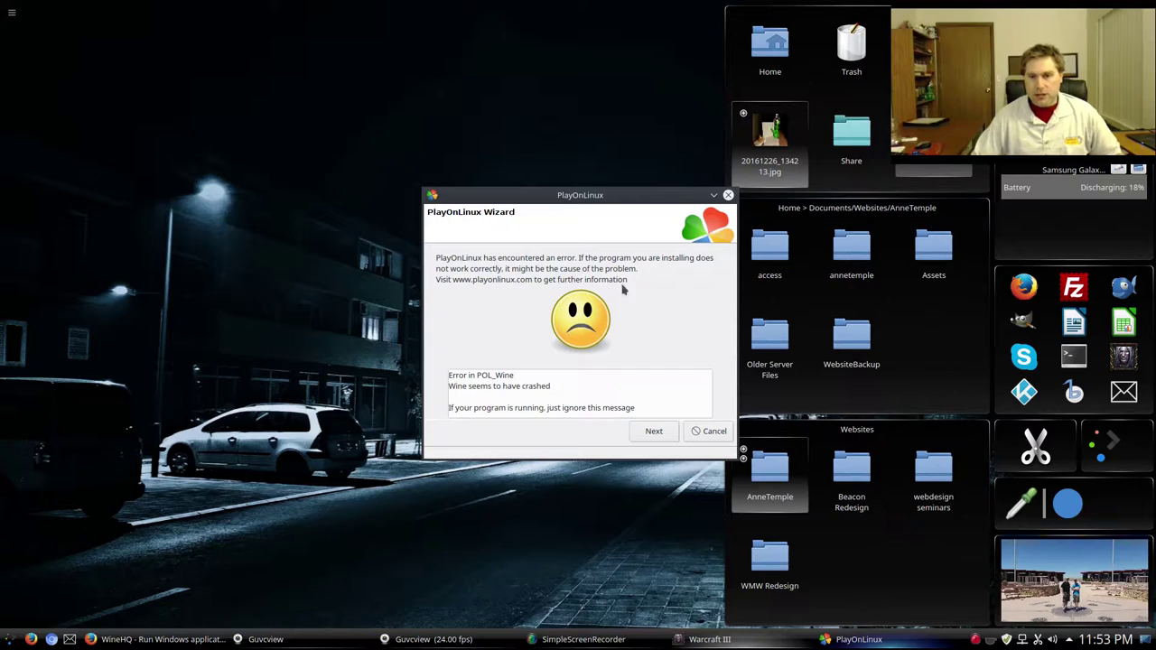
drag(592, 197, 549, 190)
click(665, 429)
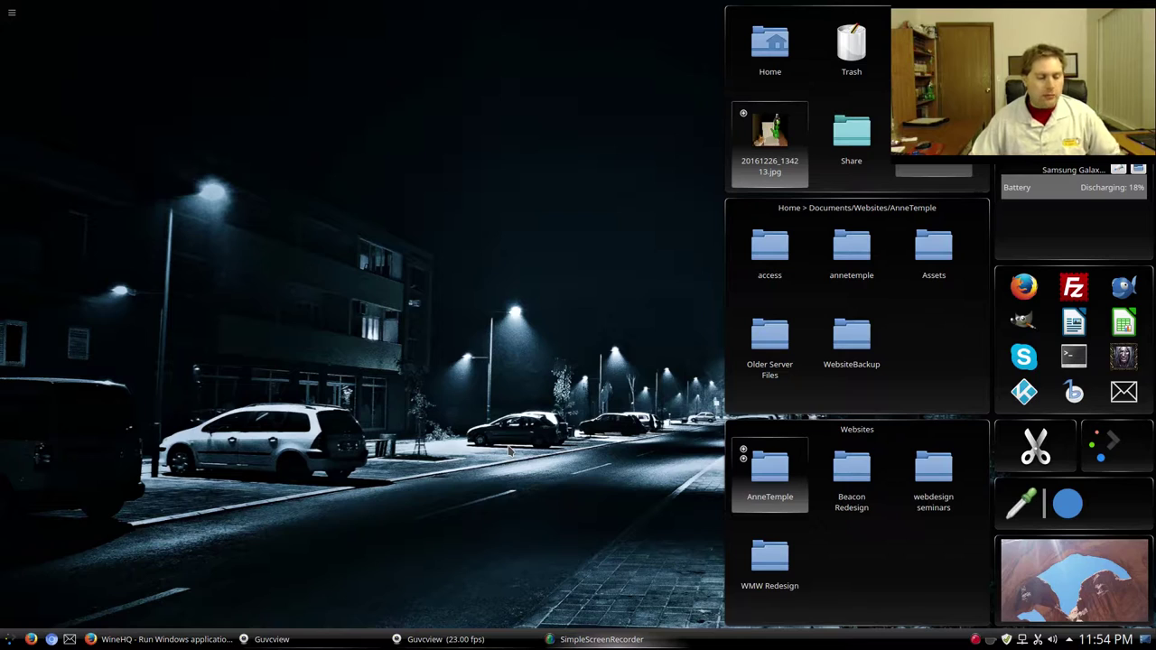
click(188, 641)
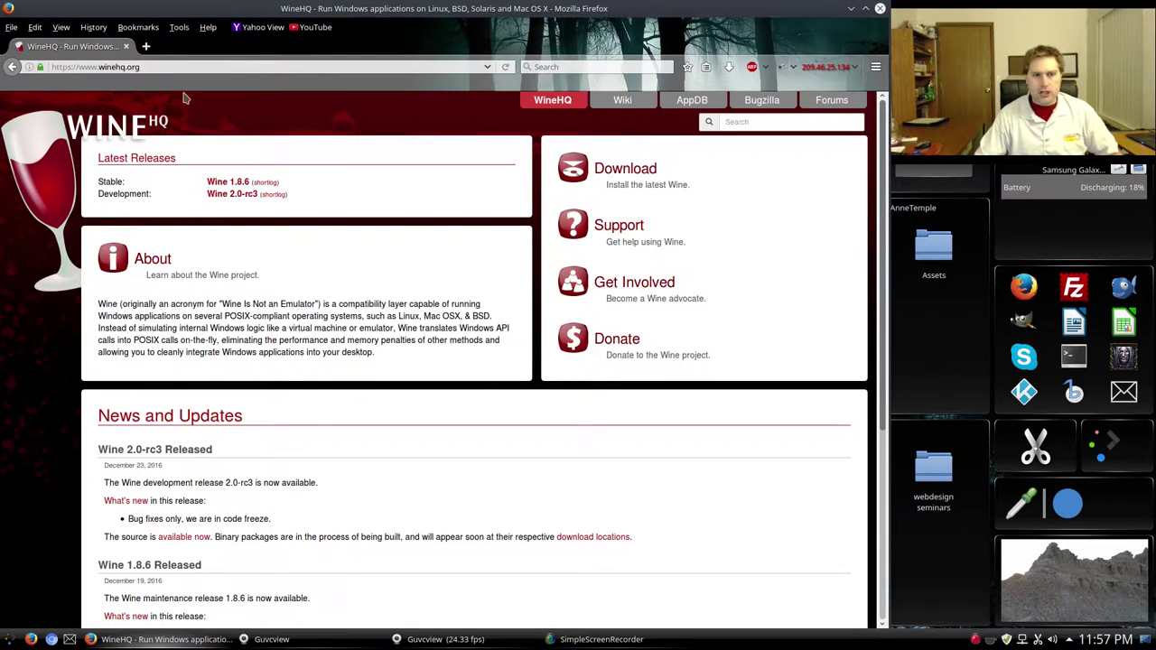
Search the WineHQ site for 'worms 2' and scroll through the results.
click(768, 122)
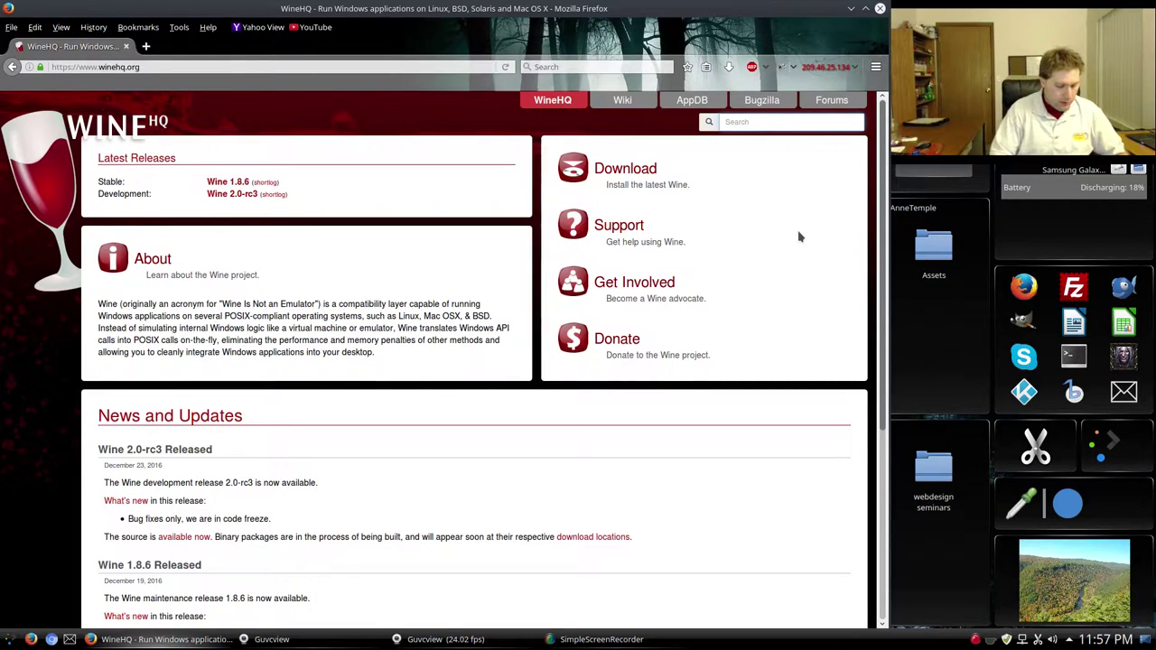
text(worms 2)
key(Return)
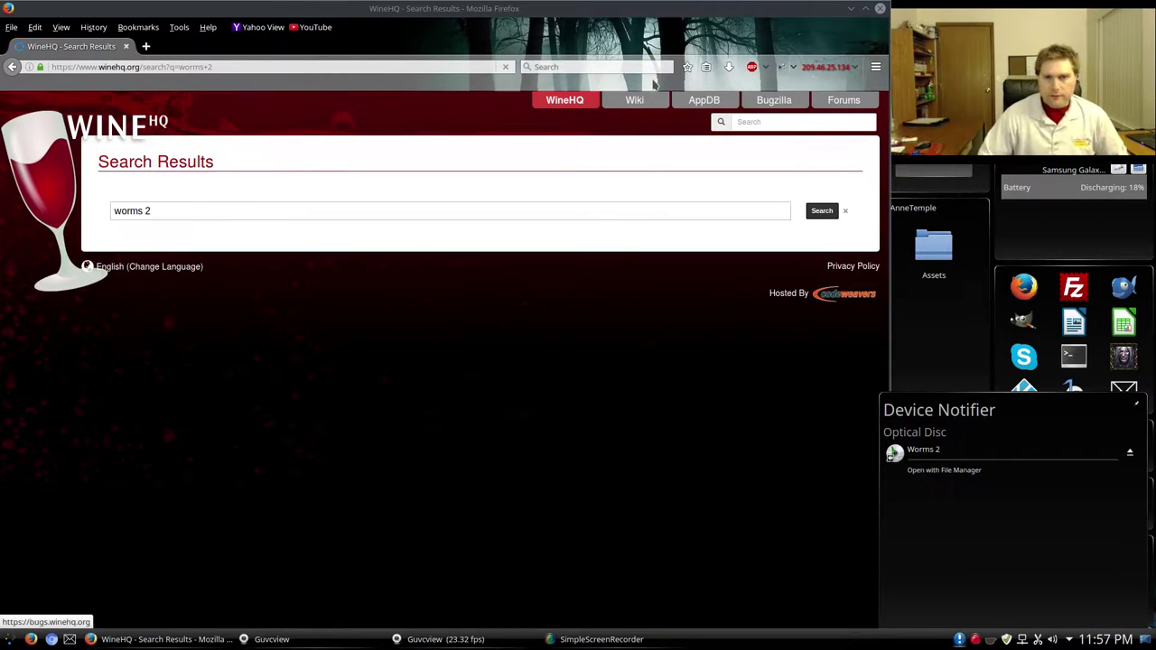
scroll(408, 433, down, 1)
scroll(408, 432, down, 2)
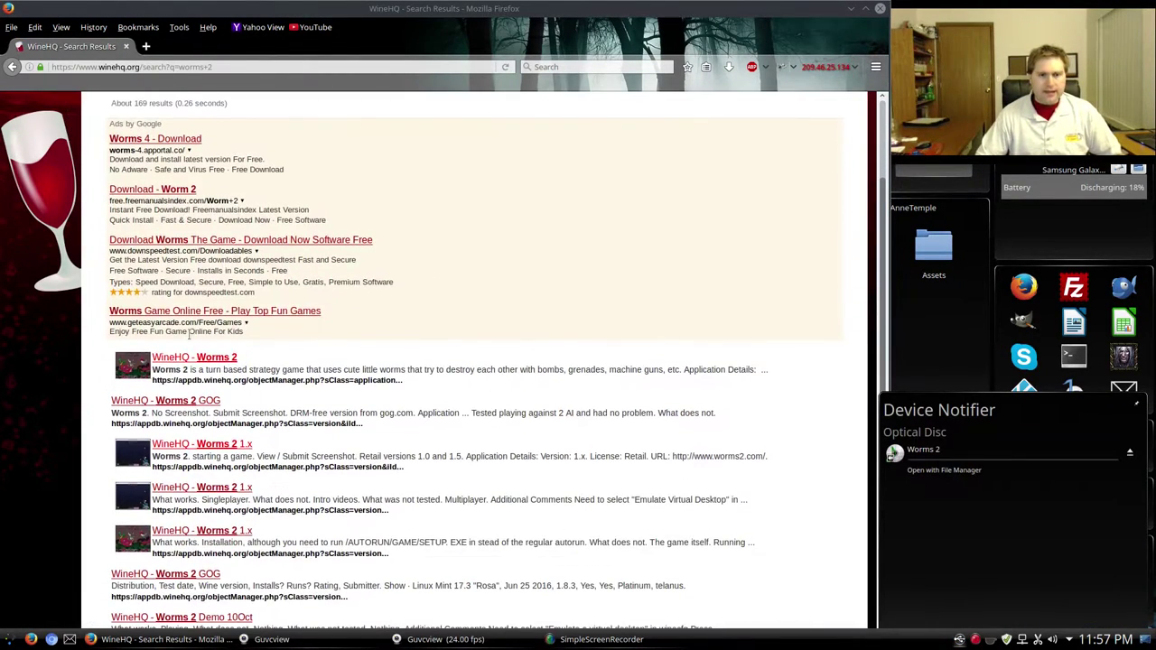
Open the 'WineHQ - Worms 2' result in a new tab, view it, then return to the results.
right_click(217, 360)
click(237, 371)
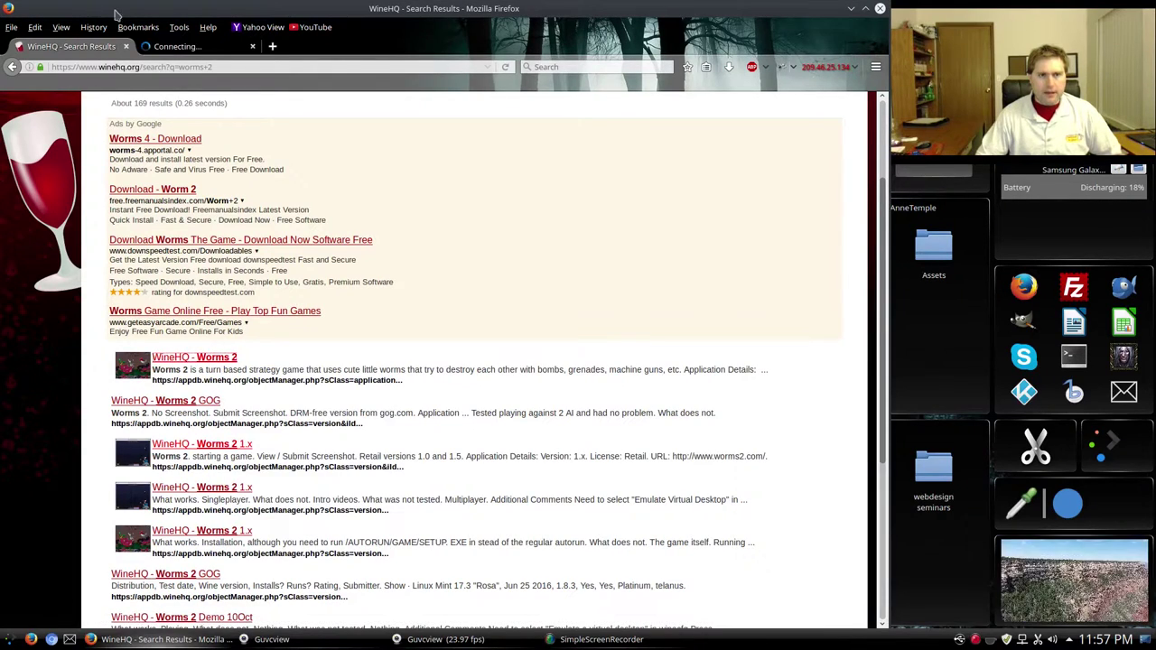
click(185, 46)
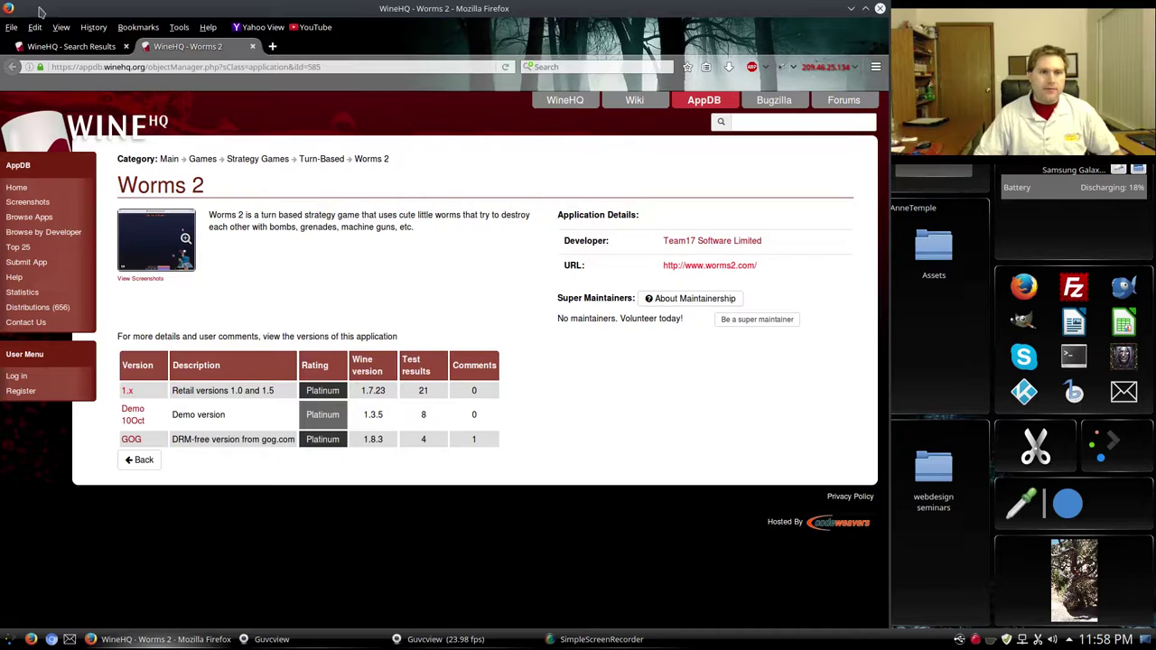
click(90, 46)
scroll(567, 280, up, 3)
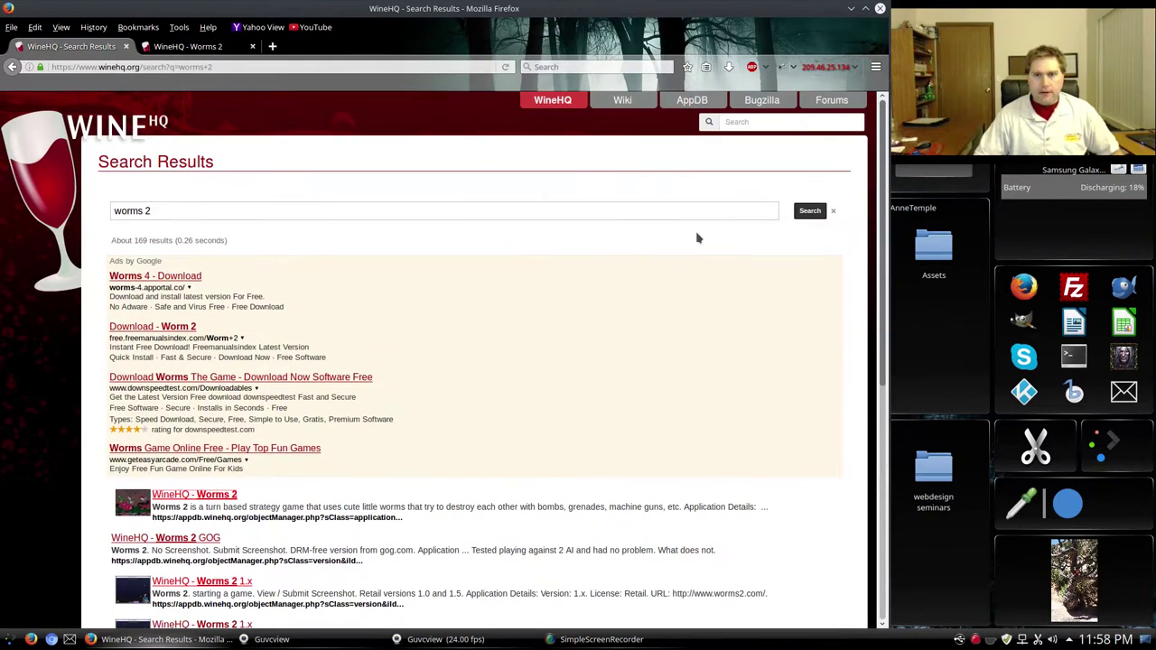
Search WineHQ for 'photoshop' and review the Adobe Photoshop compatibility ratings table.
click(755, 122)
text(photosho)
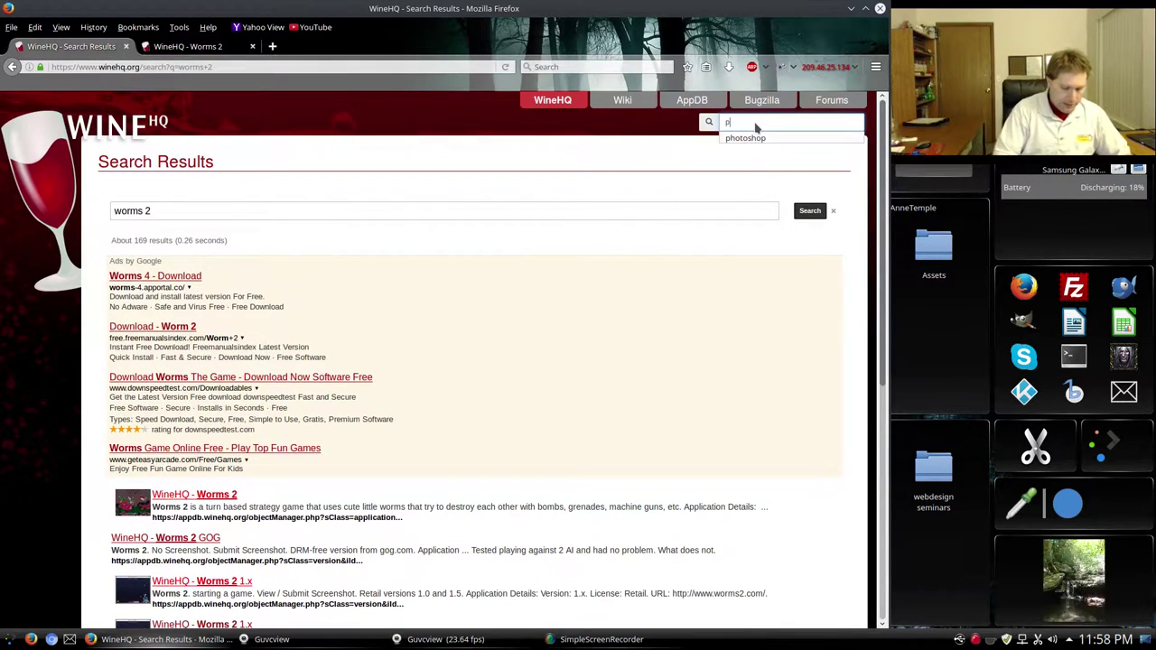
text(p)
key(Return)
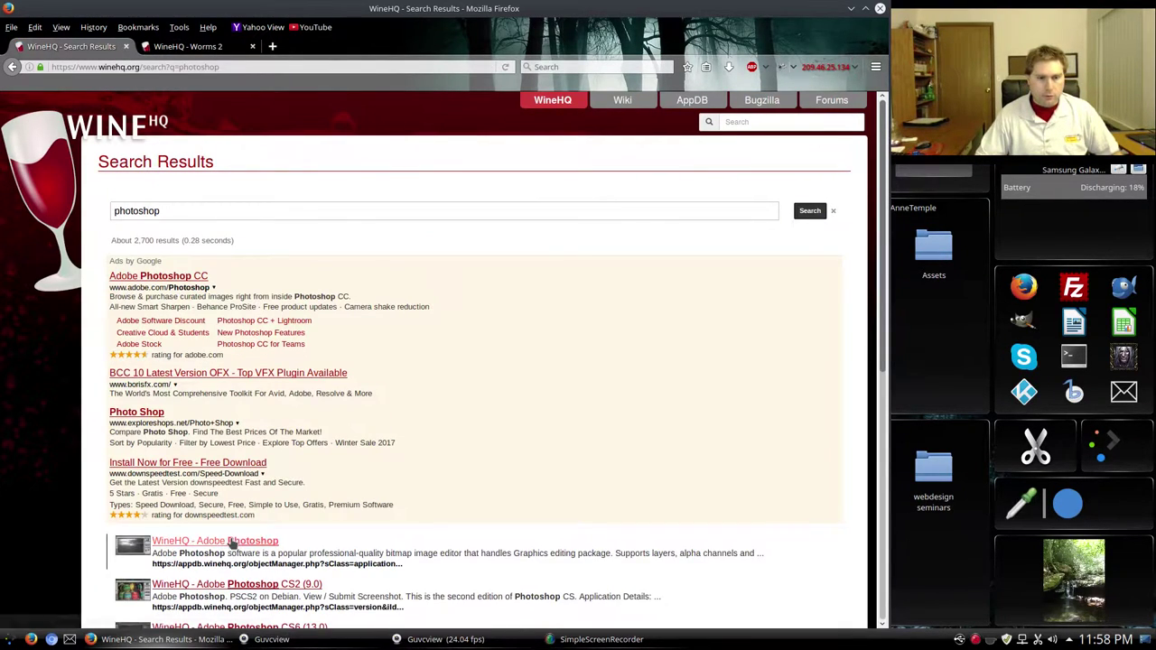
click(160, 543)
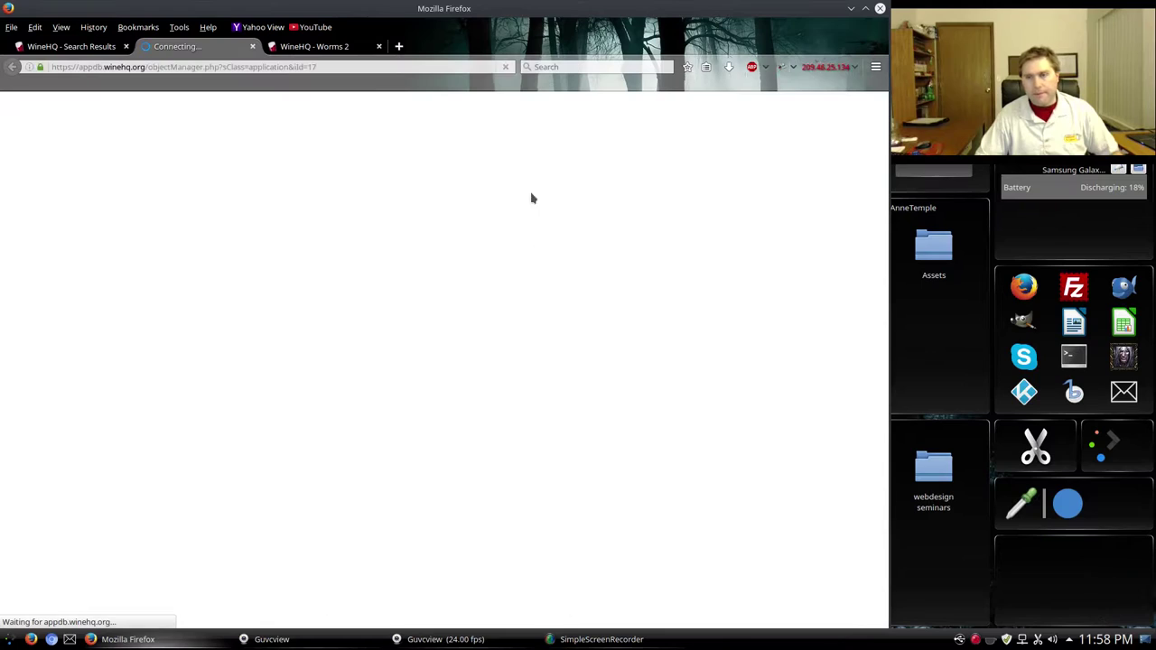
scroll(538, 337, down, 4)
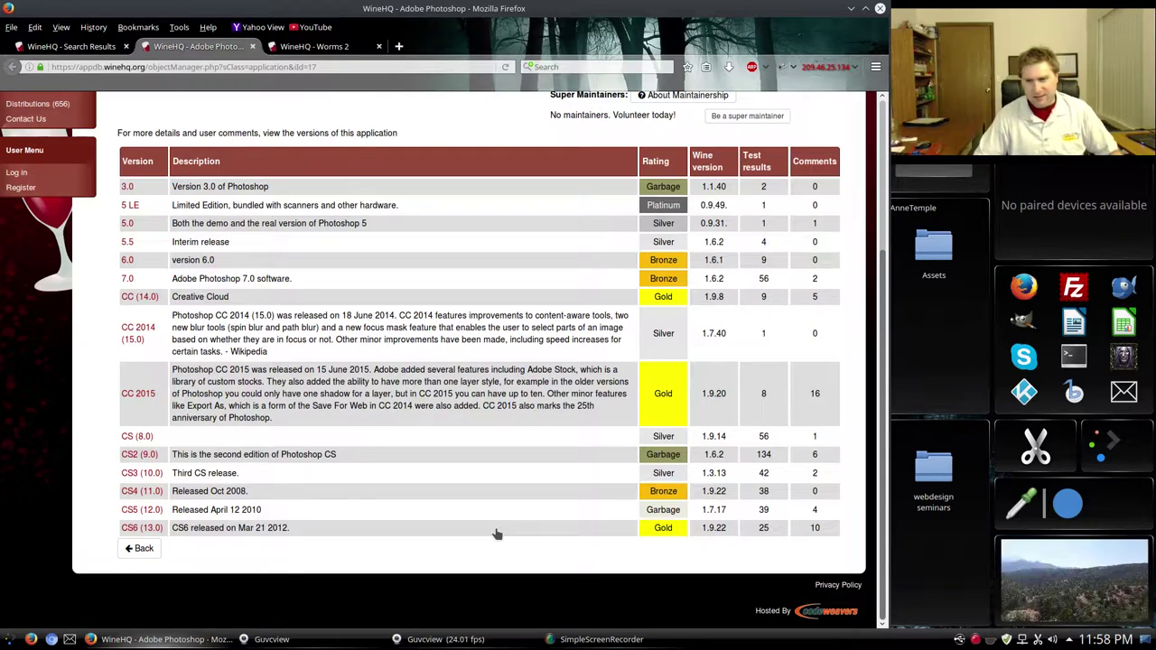
scroll(492, 476, up, 4)
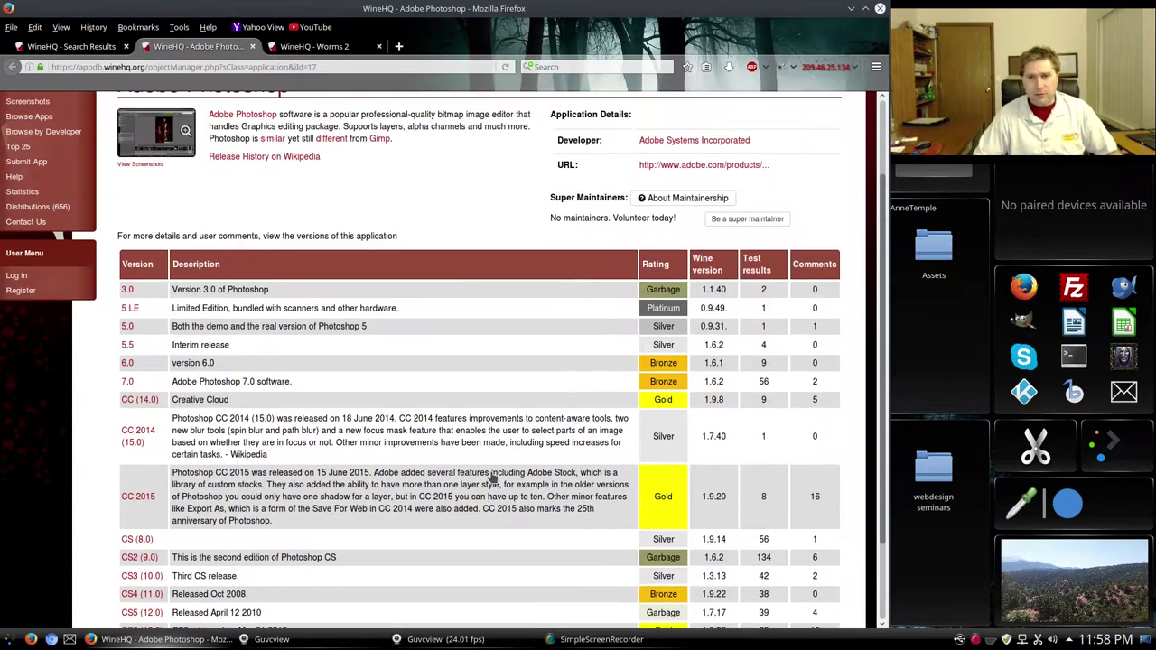
Close the Worms 2 and Adobe Photoshop tabs, keeping only the photoshop search results.
click(311, 46)
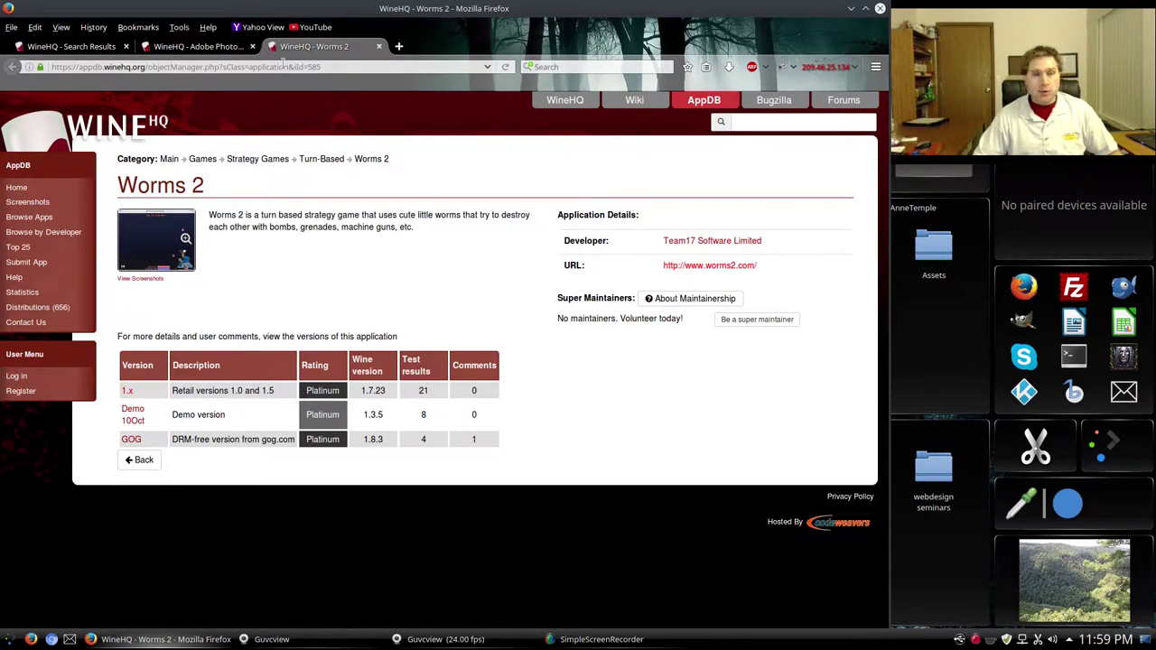
click(380, 46)
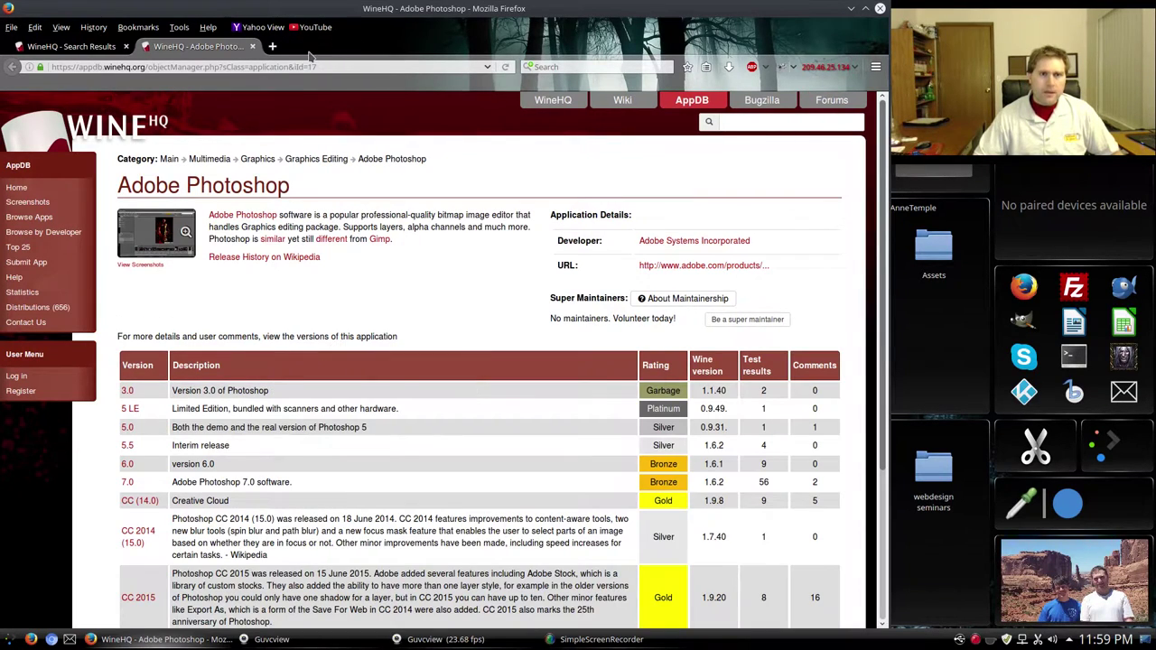
click(253, 46)
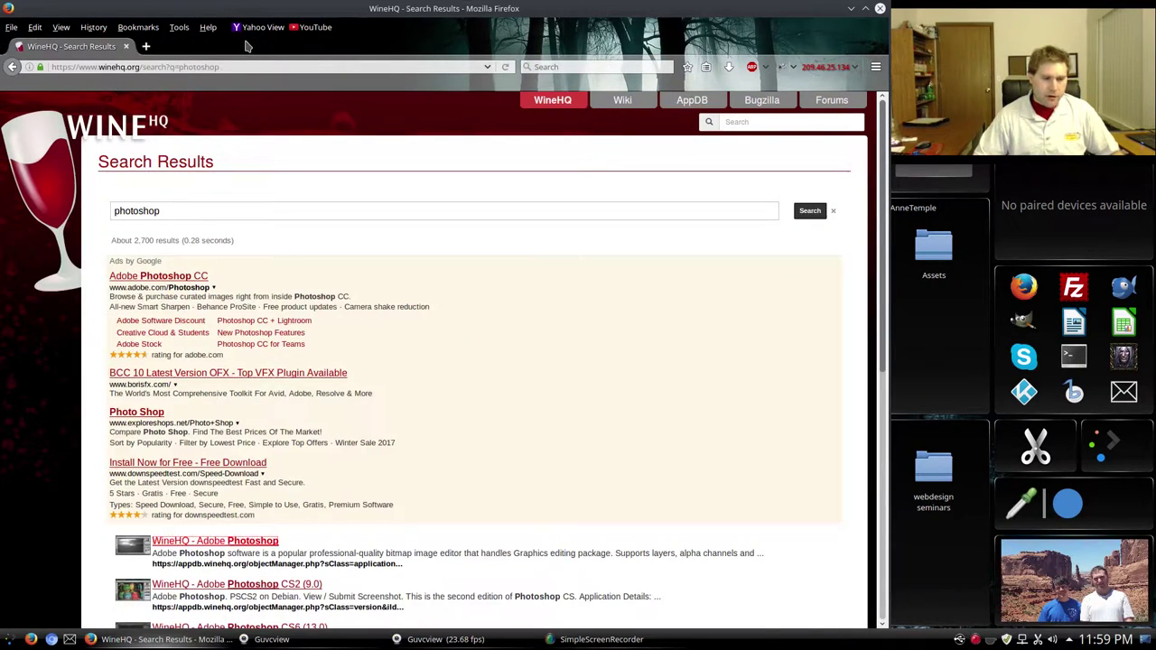
Launch PlayOnLinux from the Kickoff launcher's Applications > Games category.
click(11, 641)
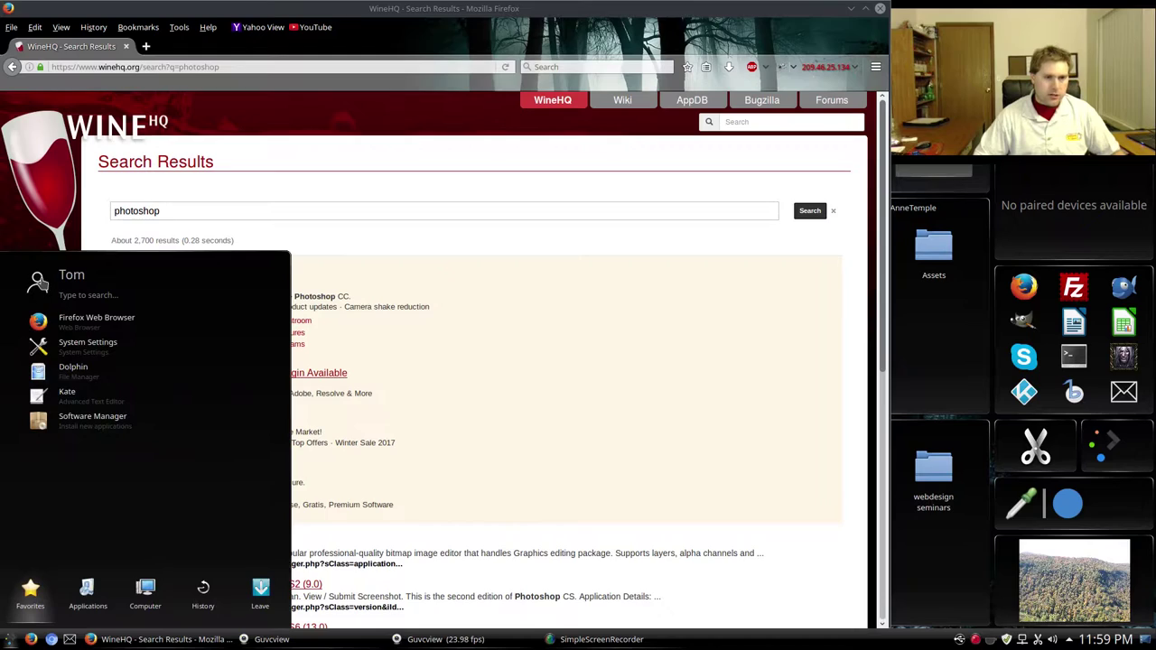
mouse_move(267, 589)
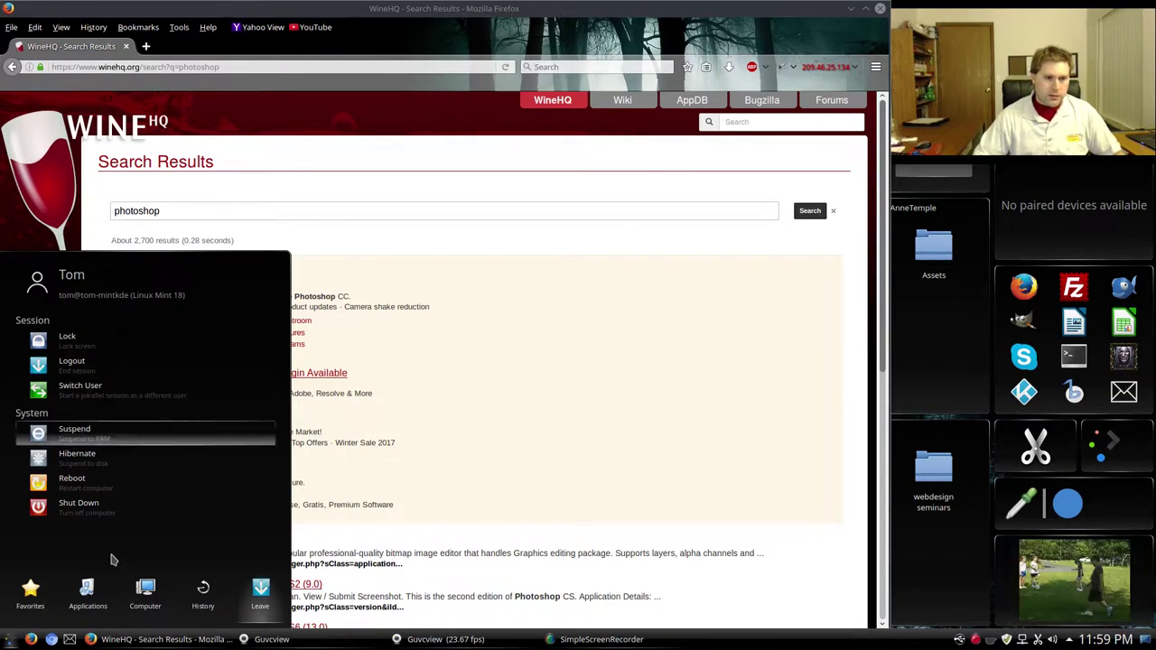
click(88, 594)
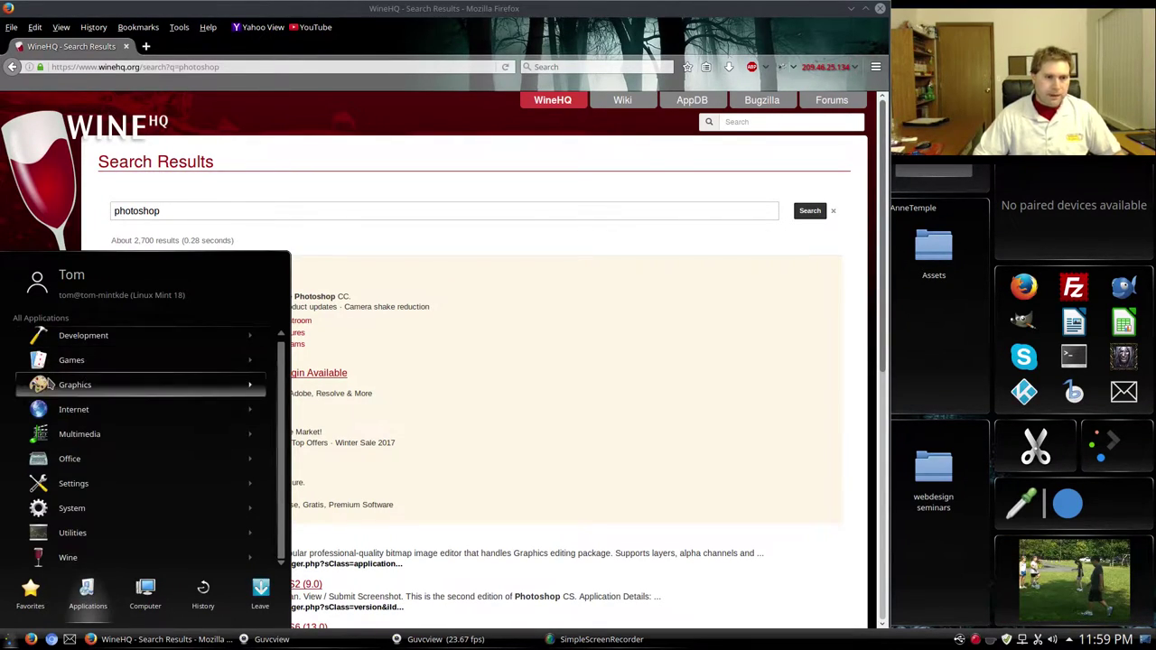
click(131, 369)
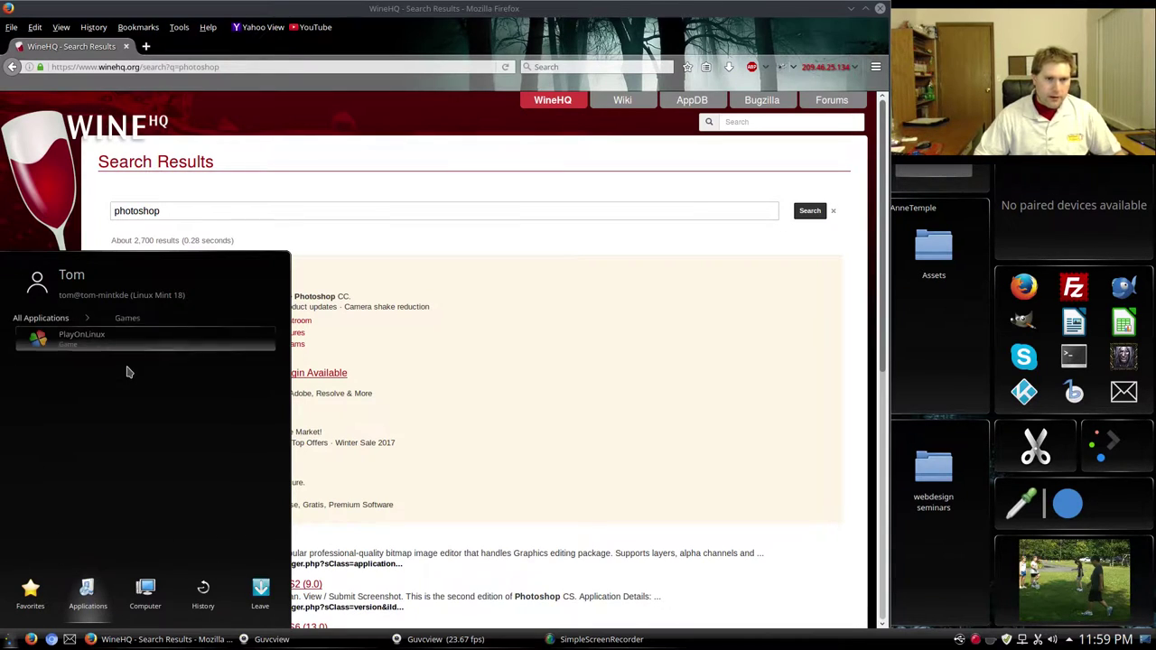
click(72, 338)
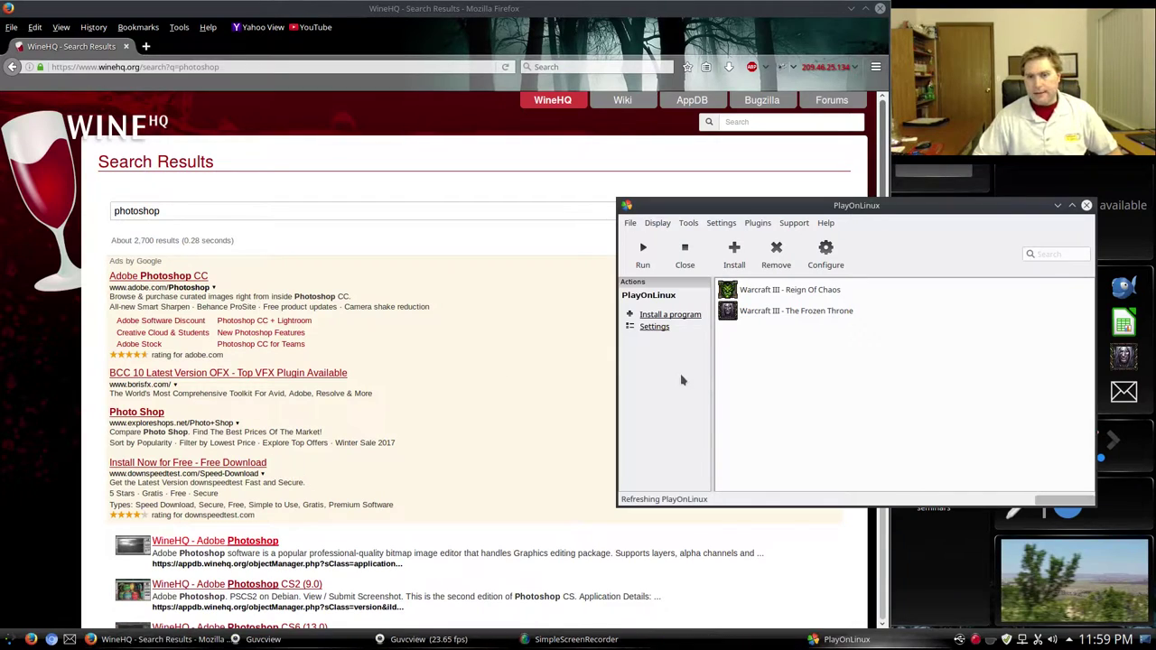
Move PlayOnLinux up-left, minimize Firefox, and bring up the Install menu for a new program.
drag(845, 222, 517, 197)
click(849, 8)
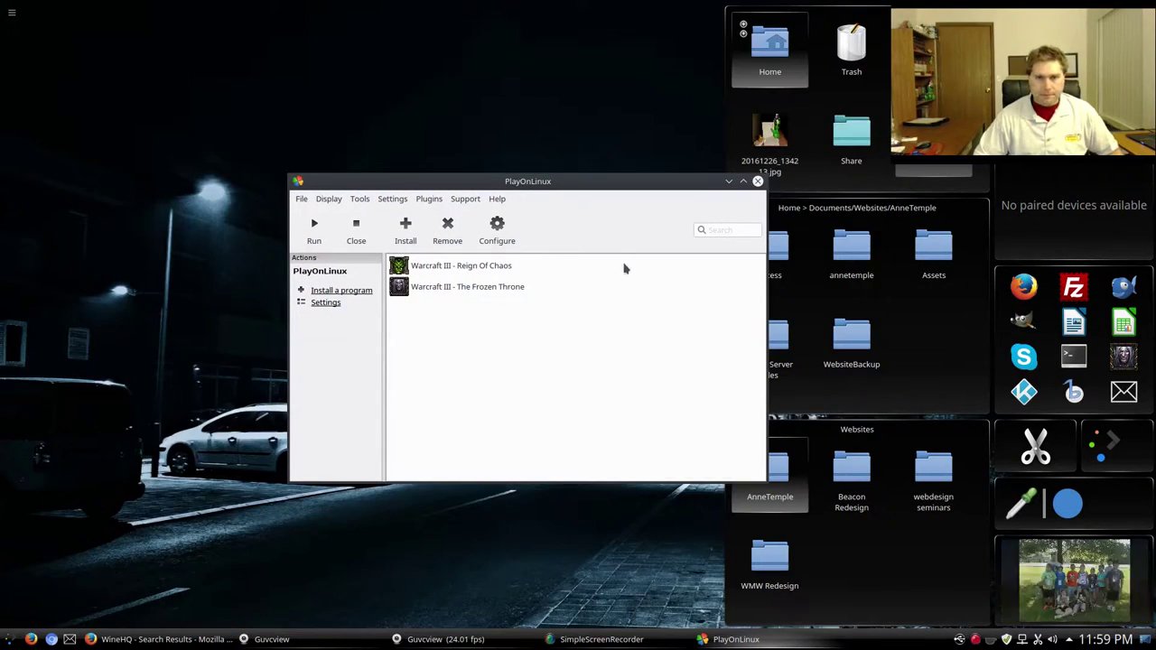
drag(569, 200, 389, 162)
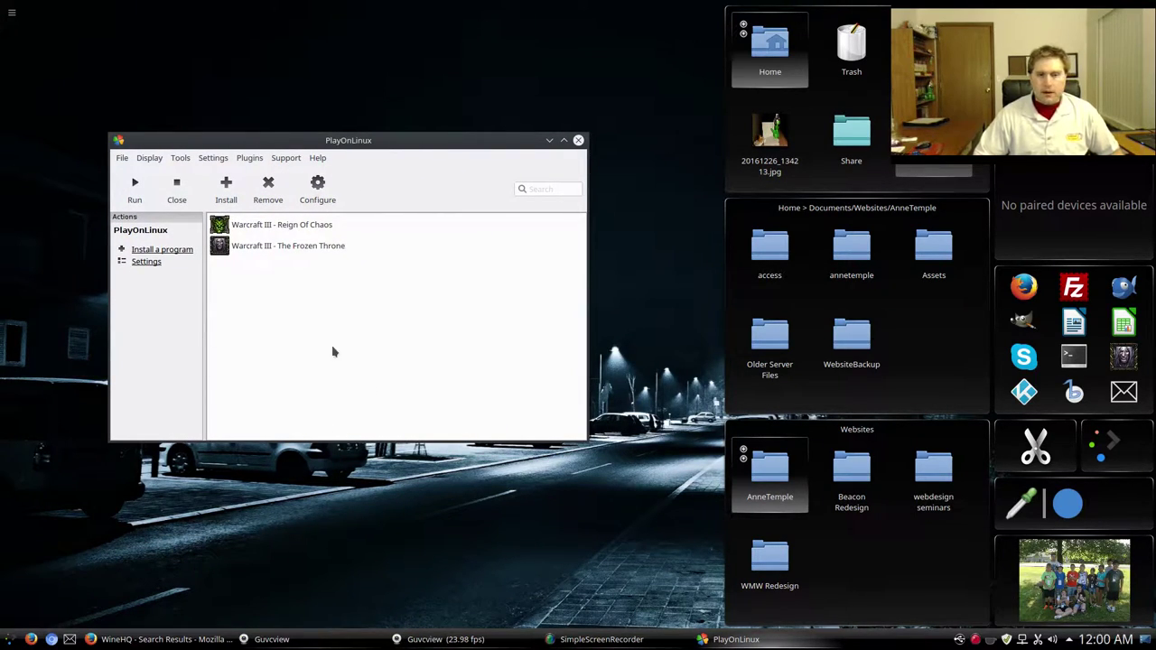
click(226, 187)
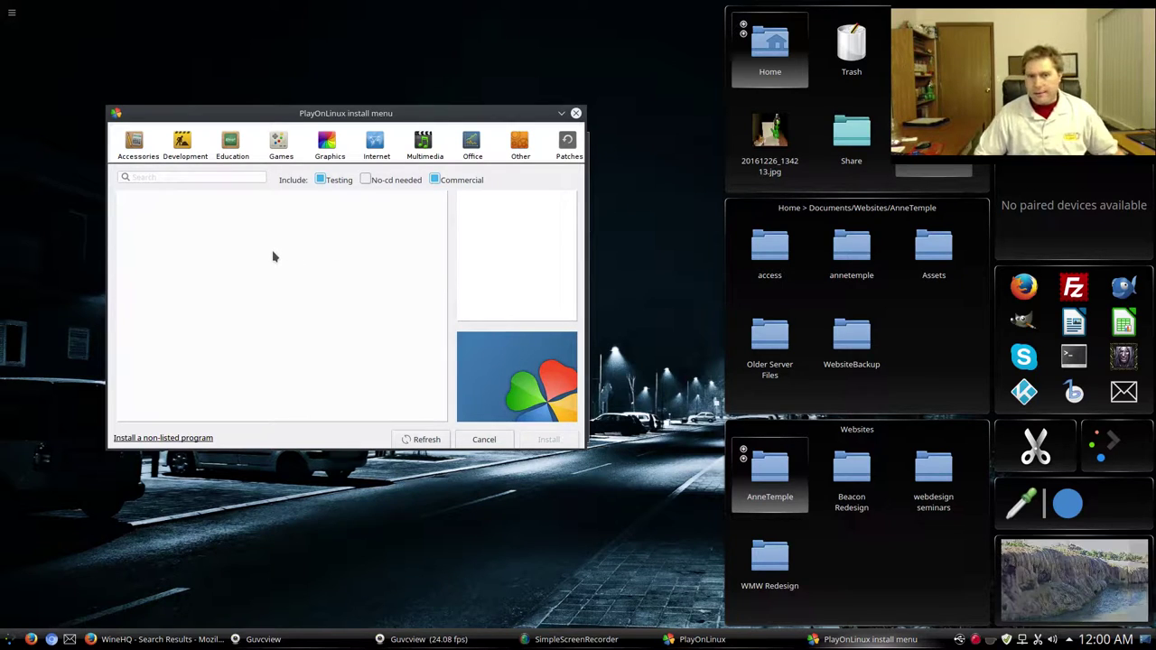
click(279, 149)
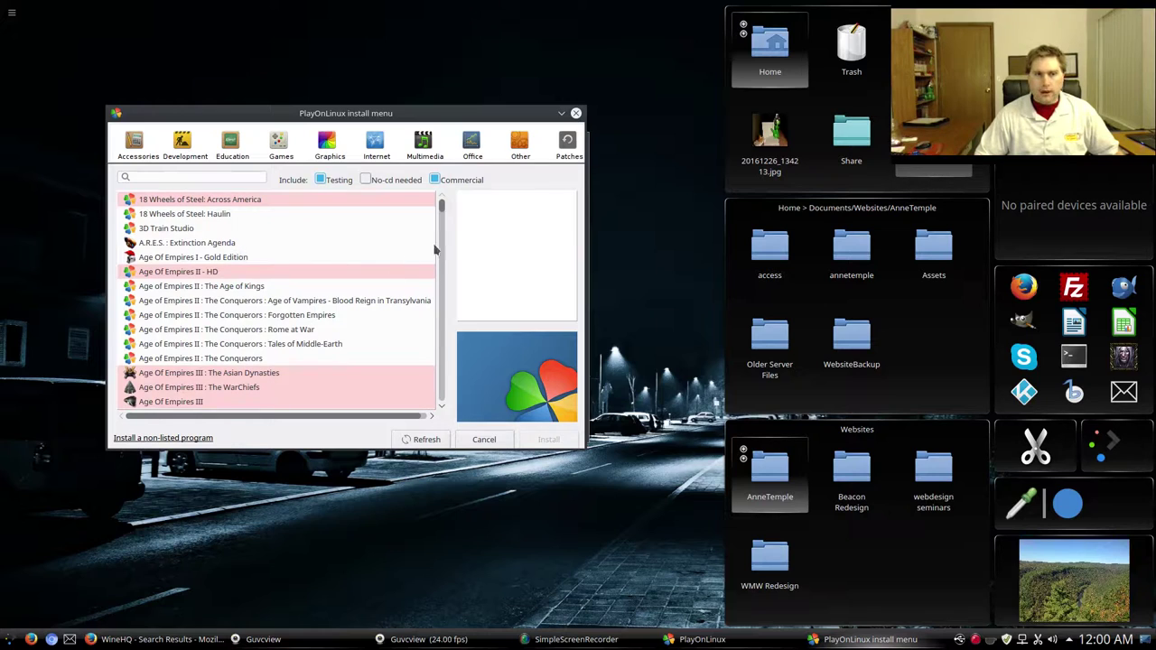
drag(441, 207, 443, 283)
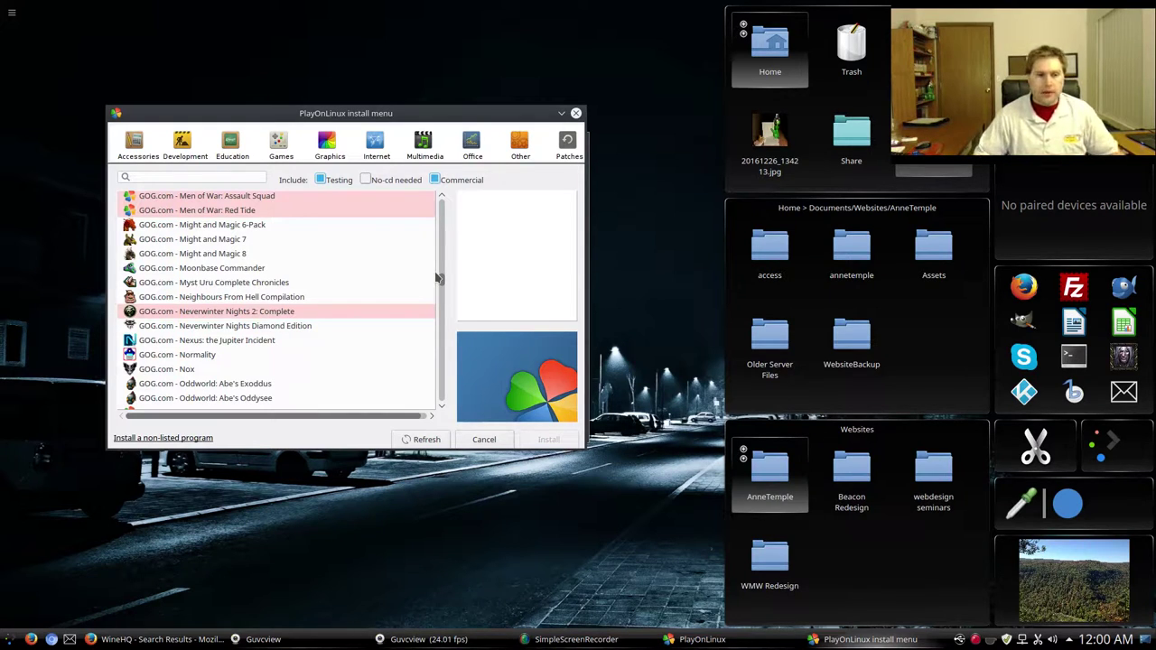
drag(444, 289, 409, 308)
scroll(408, 309, up, 4)
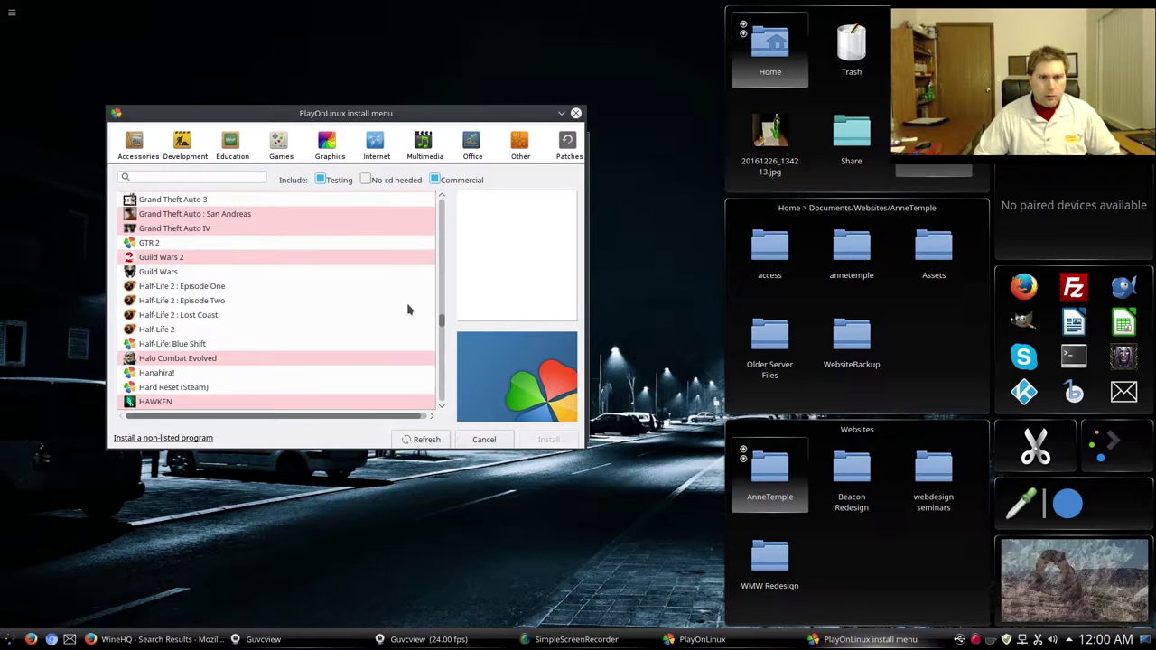
scroll(407, 309, down, 1)
scroll(402, 314, up, 4)
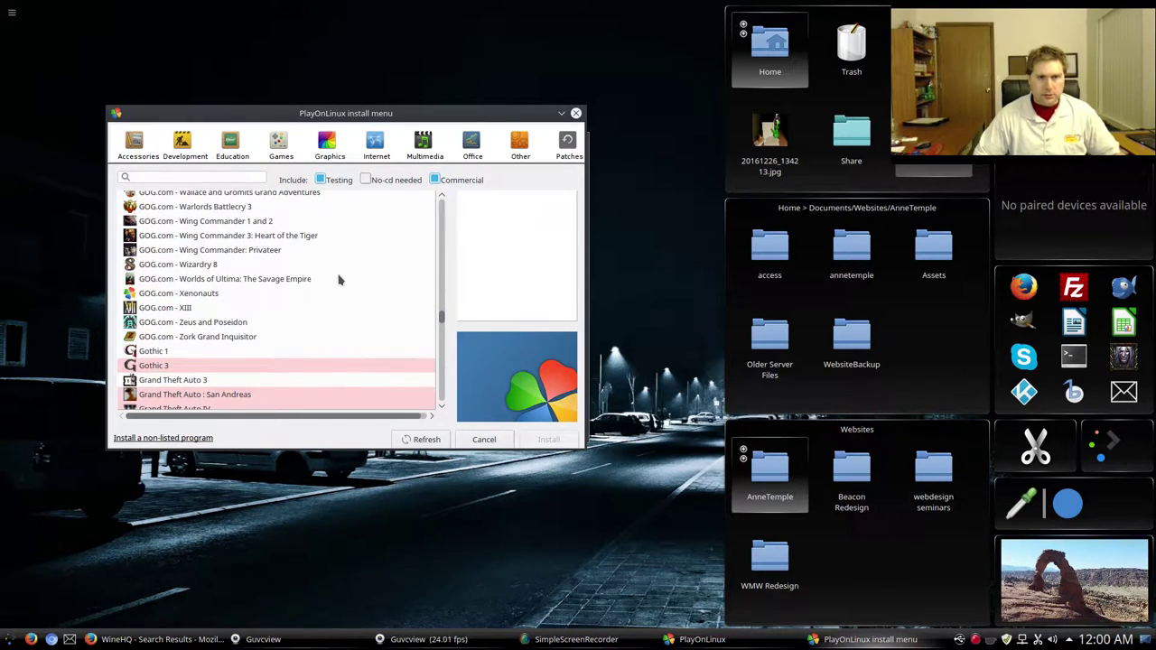
scroll(380, 311, up, 1)
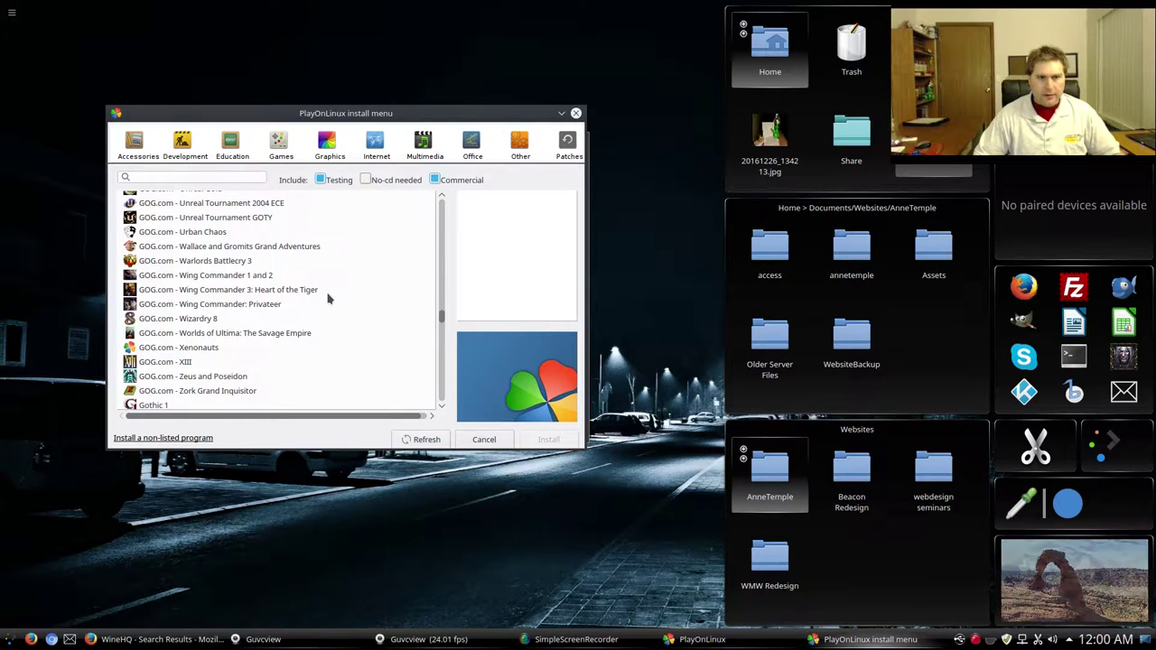
scroll(330, 298, down, 10)
scroll(330, 298, down, 10)
scroll(361, 298, down, 10)
scroll(370, 302, down, 10)
scroll(392, 335, down, 10)
scroll(353, 338, down, 10)
scroll(357, 344, down, 10)
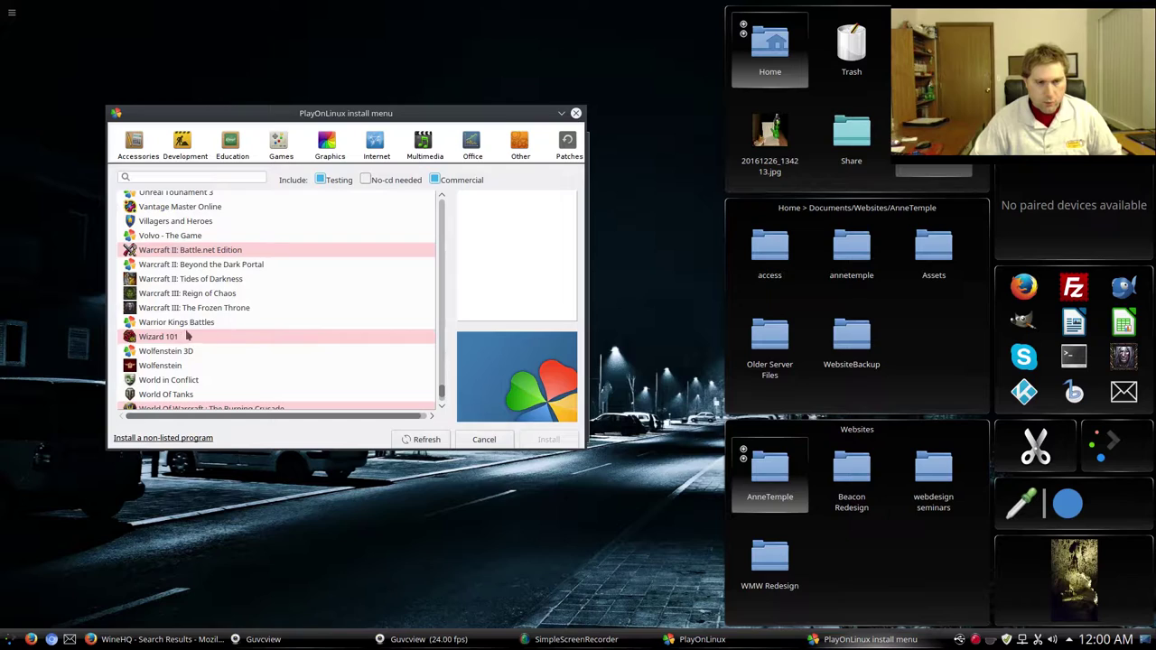
scroll(172, 397, down, 5)
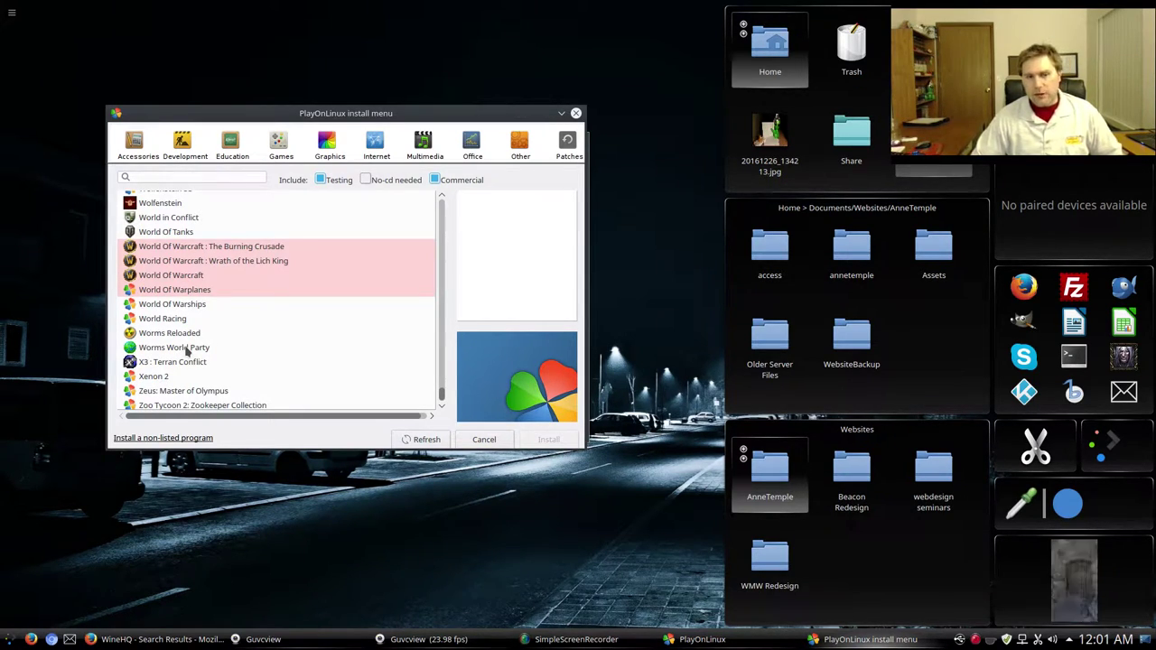
Start a non-listed program install into a new virtual drive named worms2, ticking 'Use another version of Wine'.
click(174, 438)
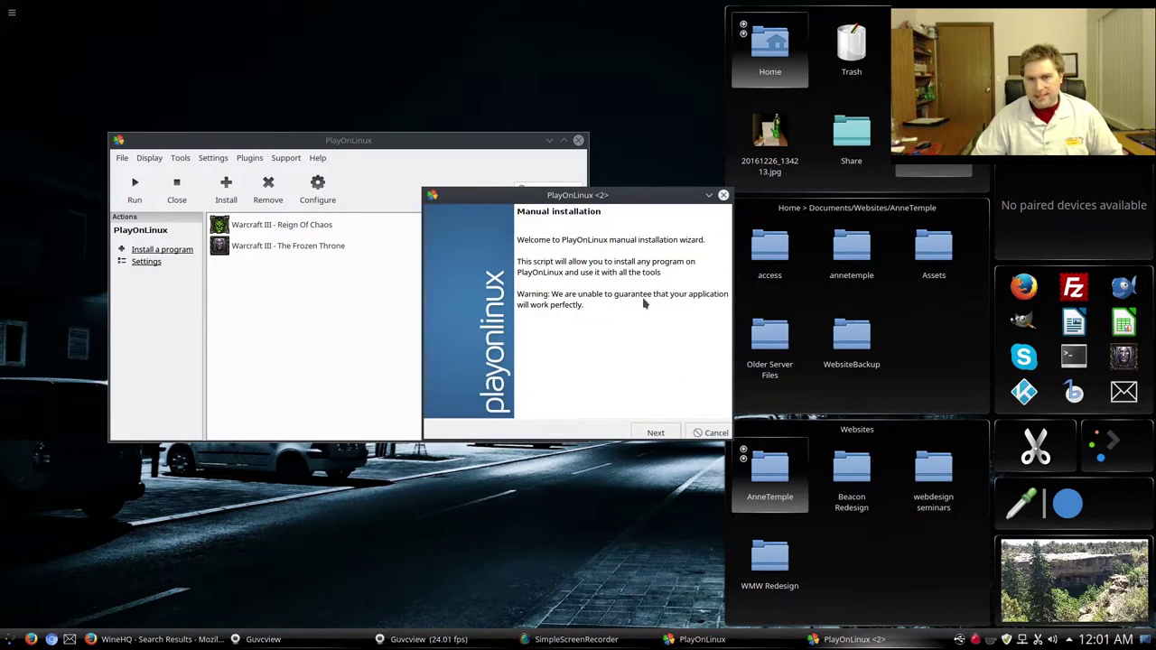
click(656, 432)
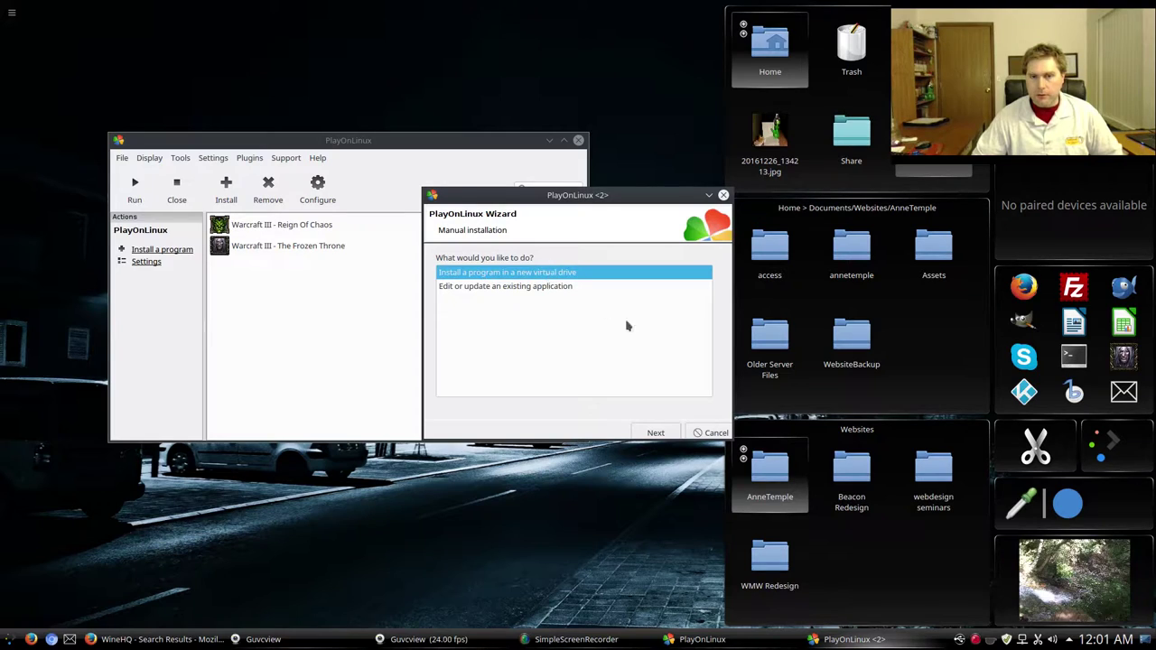
click(669, 431)
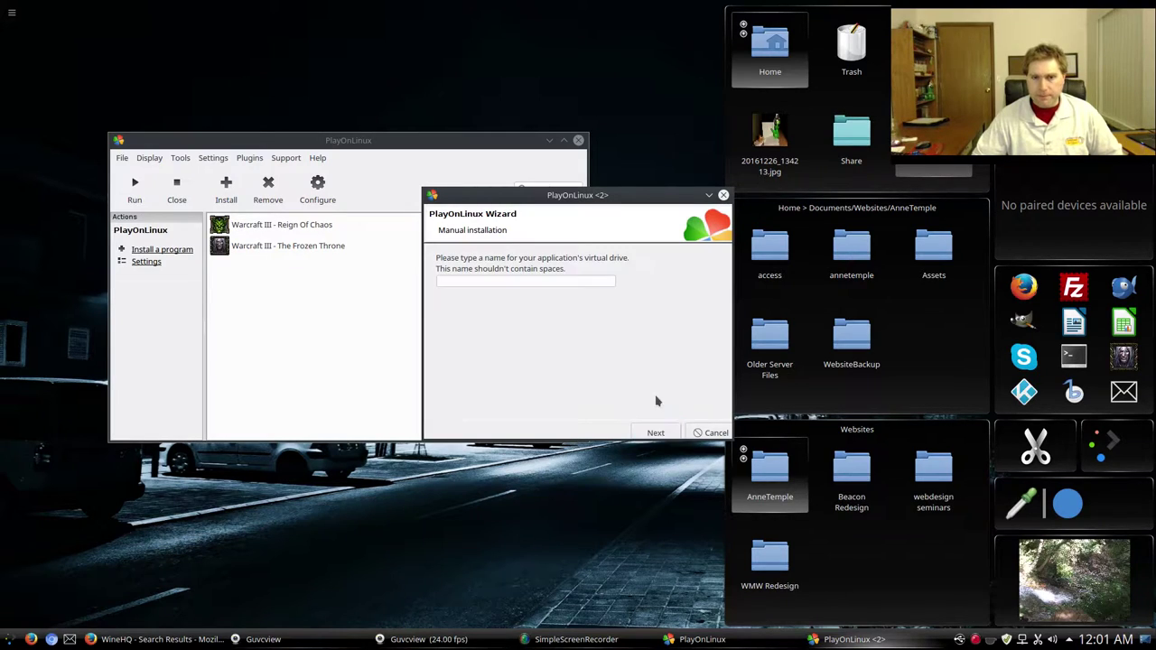
click(562, 281)
text(worl)
text(s2)
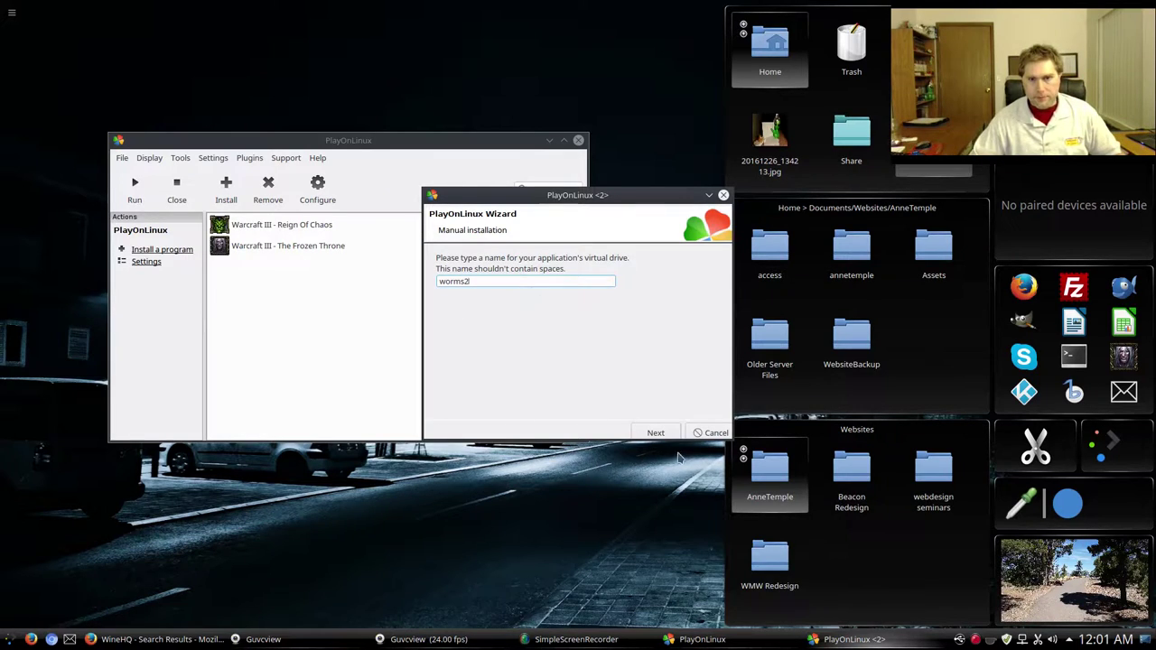
click(655, 433)
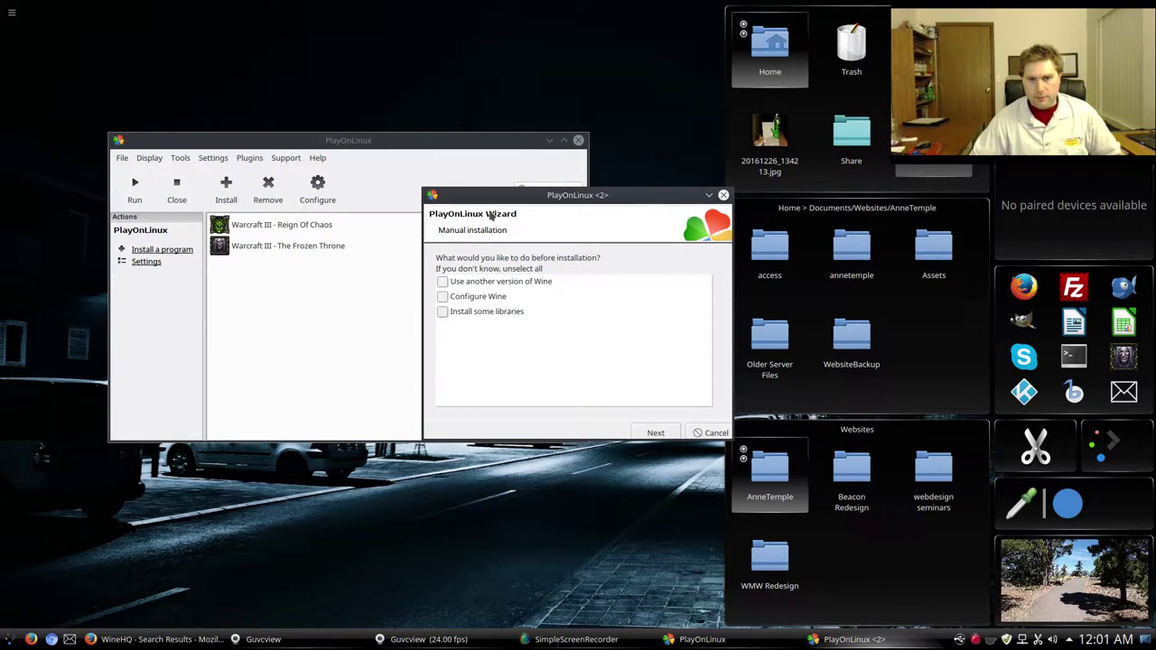
click(443, 283)
Tick 'Configure Wine' and choose Wine version 2.0-rc3 for the new drive.
click(442, 296)
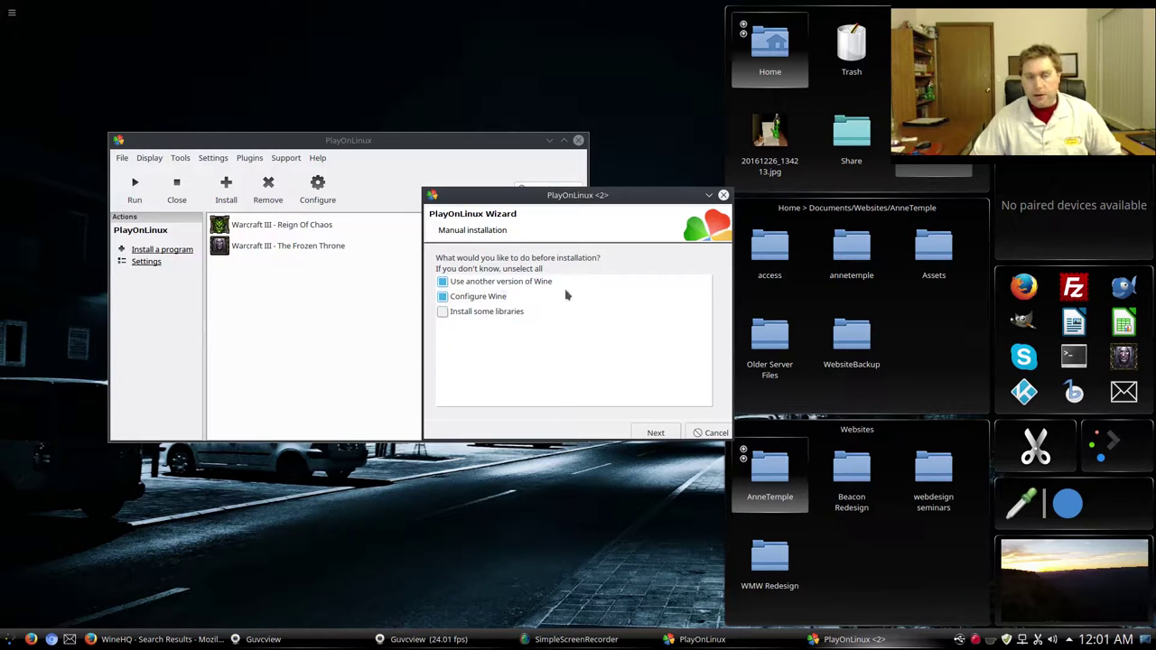
click(657, 432)
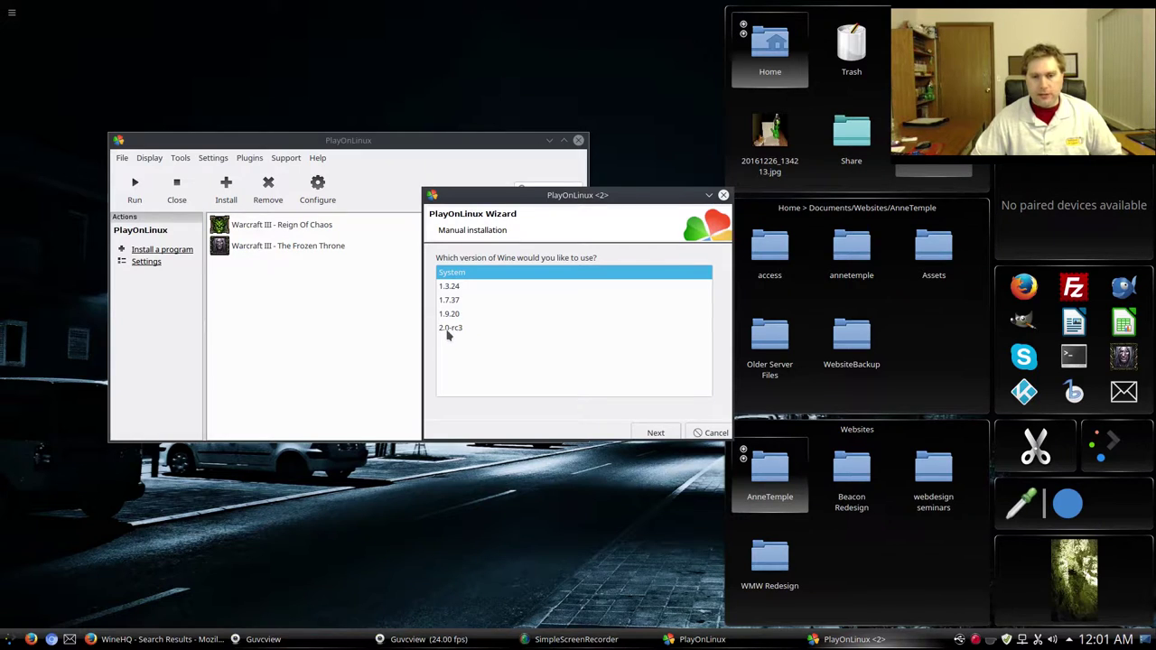
click(447, 330)
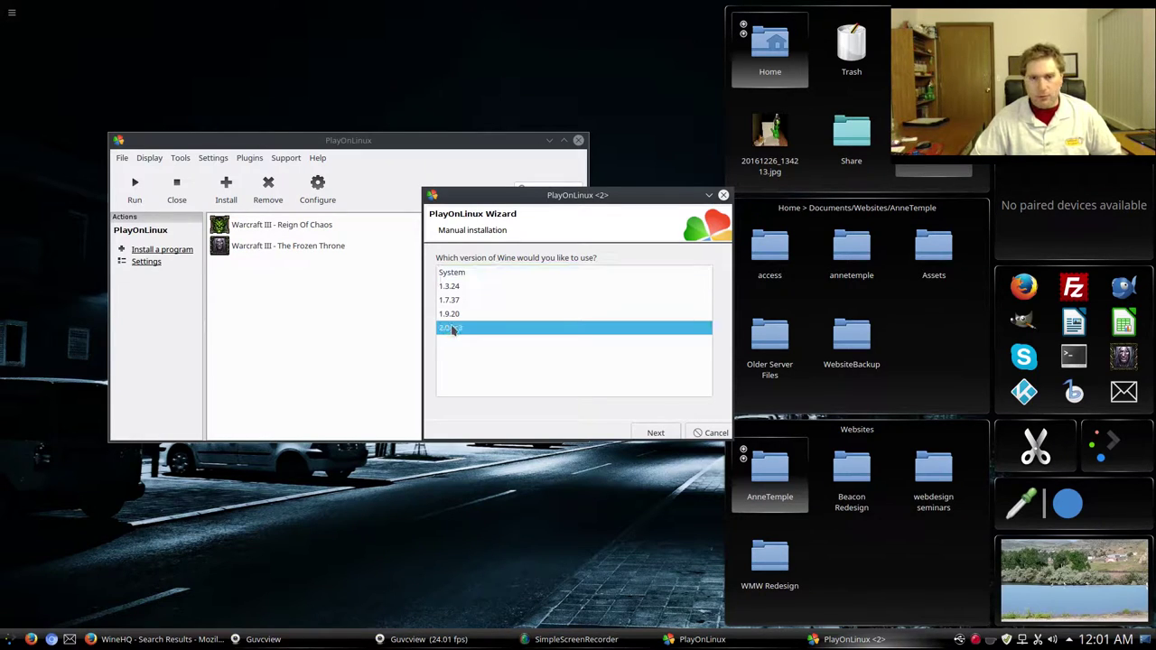
click(655, 432)
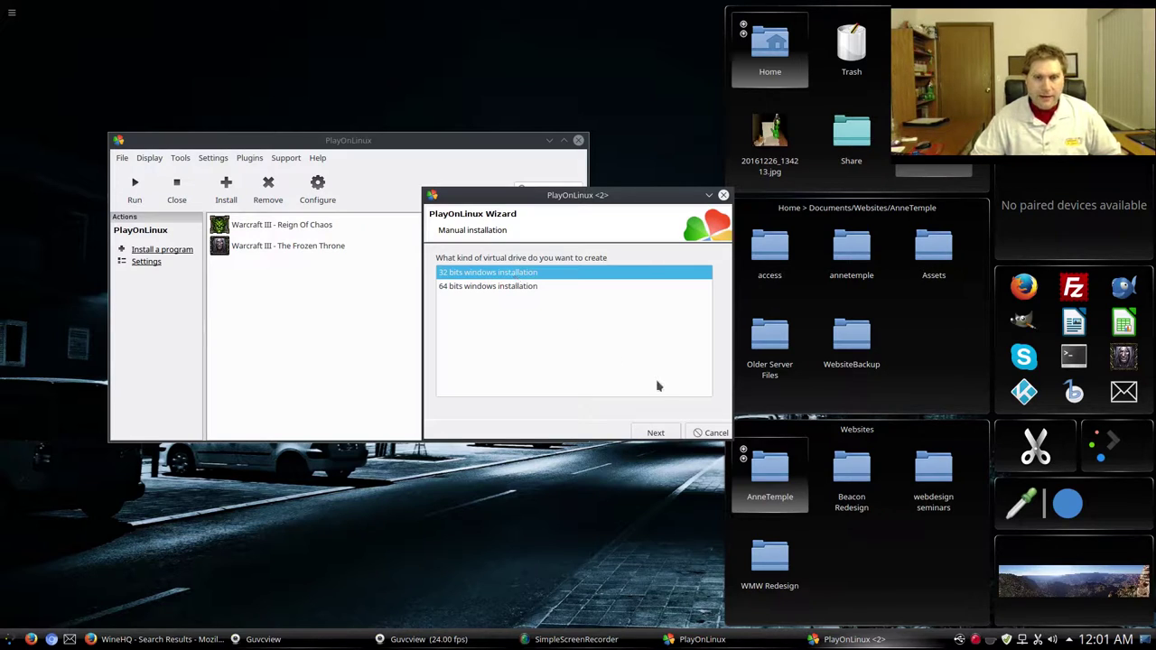
Keep the 32-bit Windows installation option and create the worms2 virtual drive.
click(662, 434)
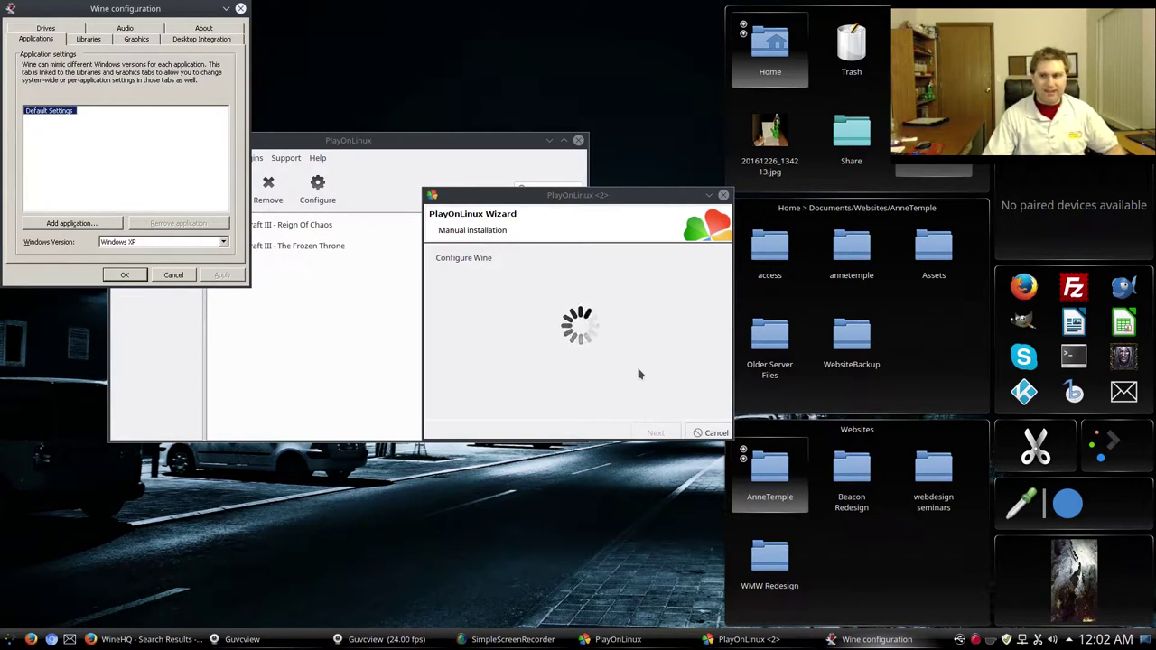
Keep Windows XP and enable an 800x600 emulated virtual desktop in Wine's Graphics settings, then apply and save.
click(167, 243)
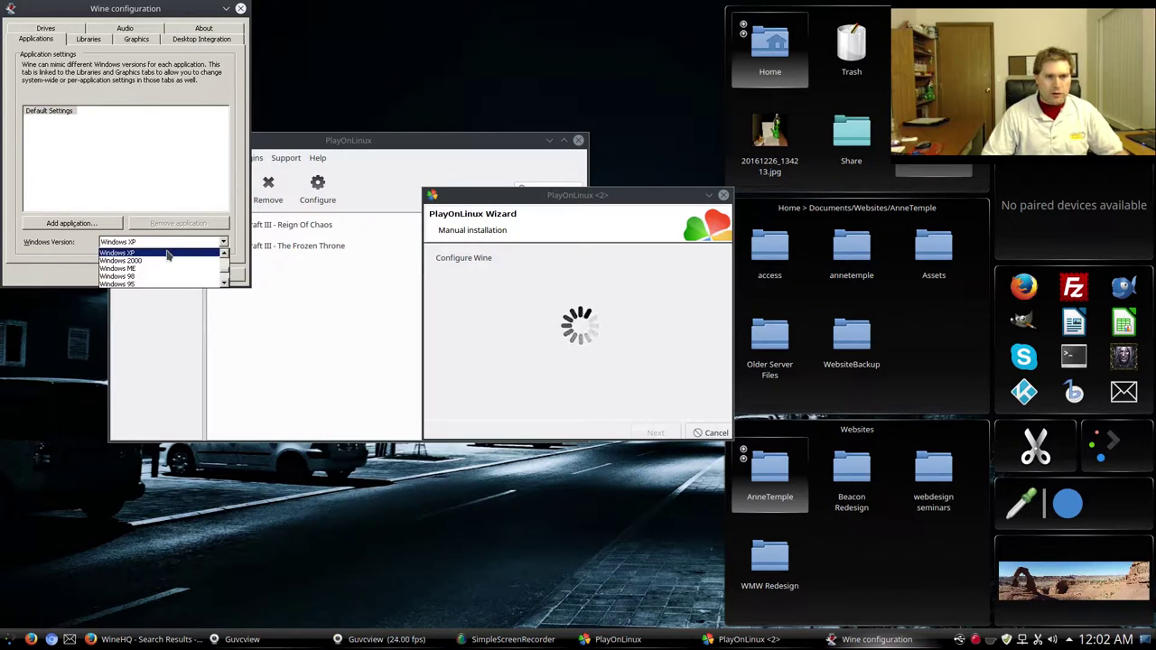
click(168, 252)
click(88, 39)
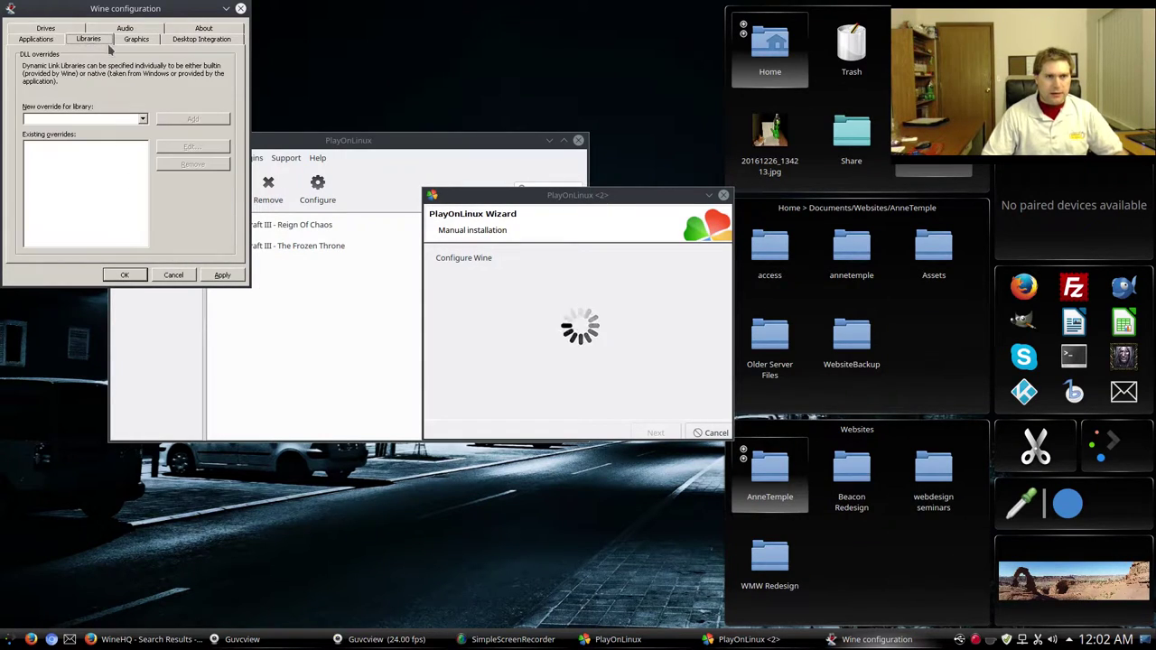
click(131, 40)
click(59, 105)
double_click(94, 118)
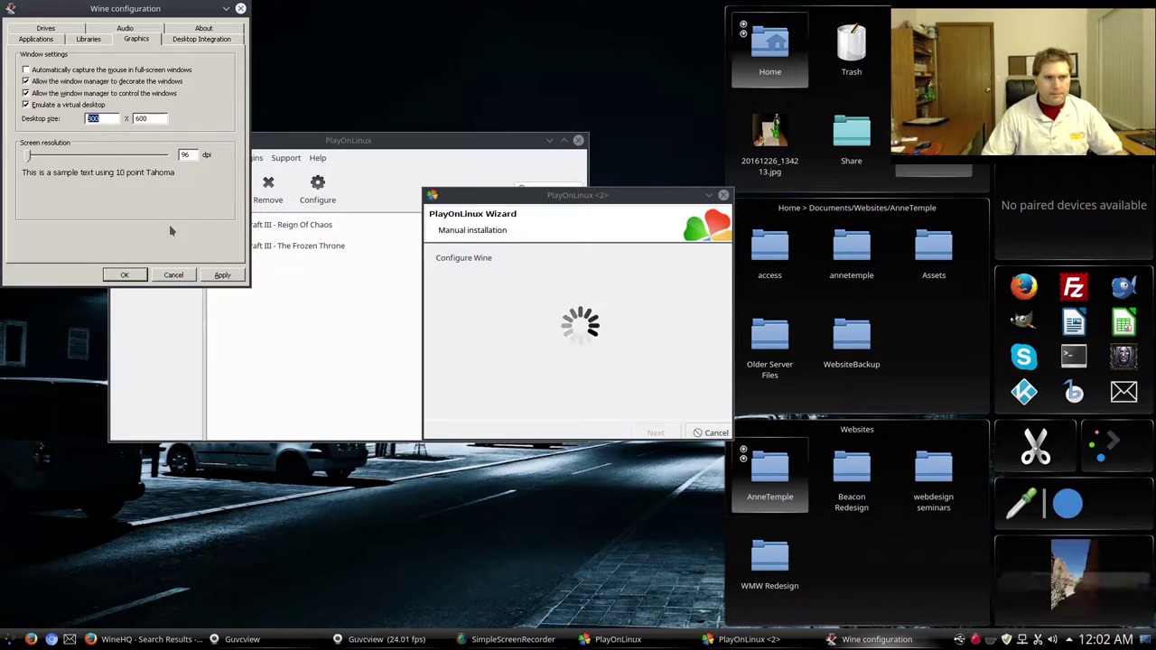
click(219, 274)
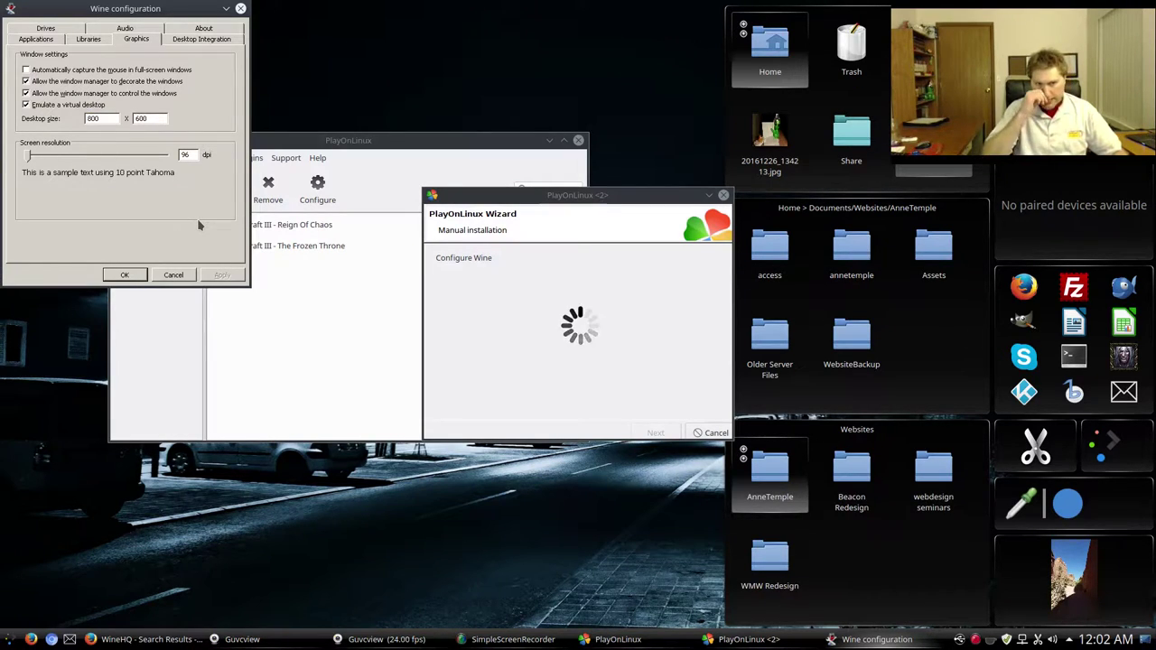
click(124, 274)
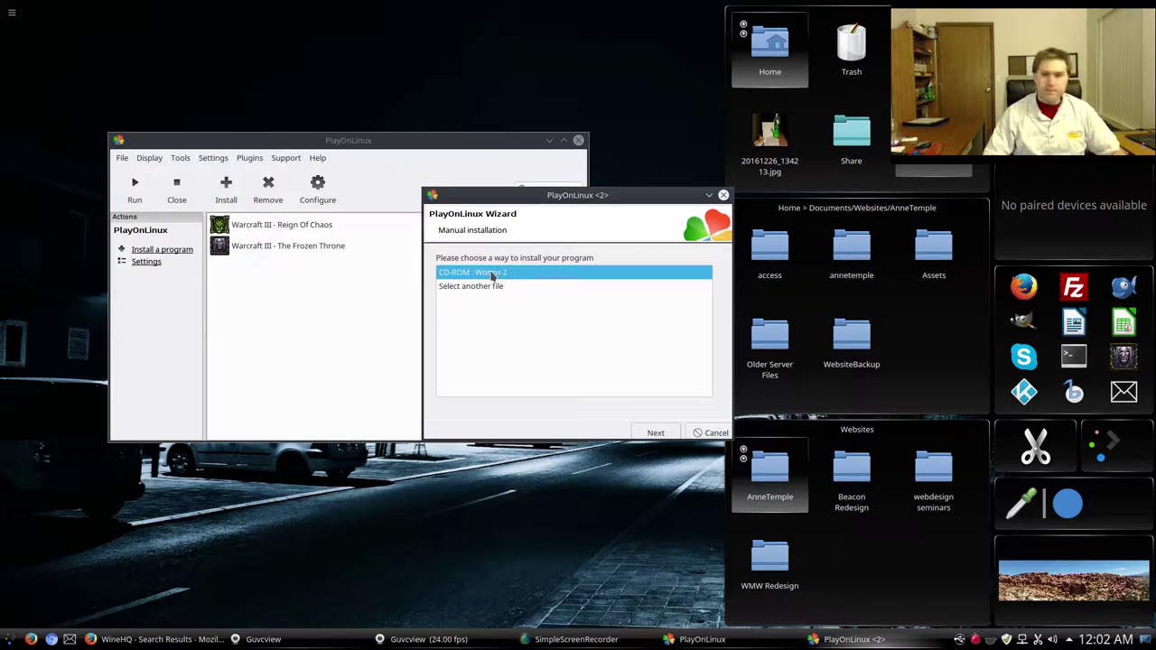
Install from the Worms 2 CD-ROM and drag the Wine desktop showing Worms2 Setup into view.
click(655, 432)
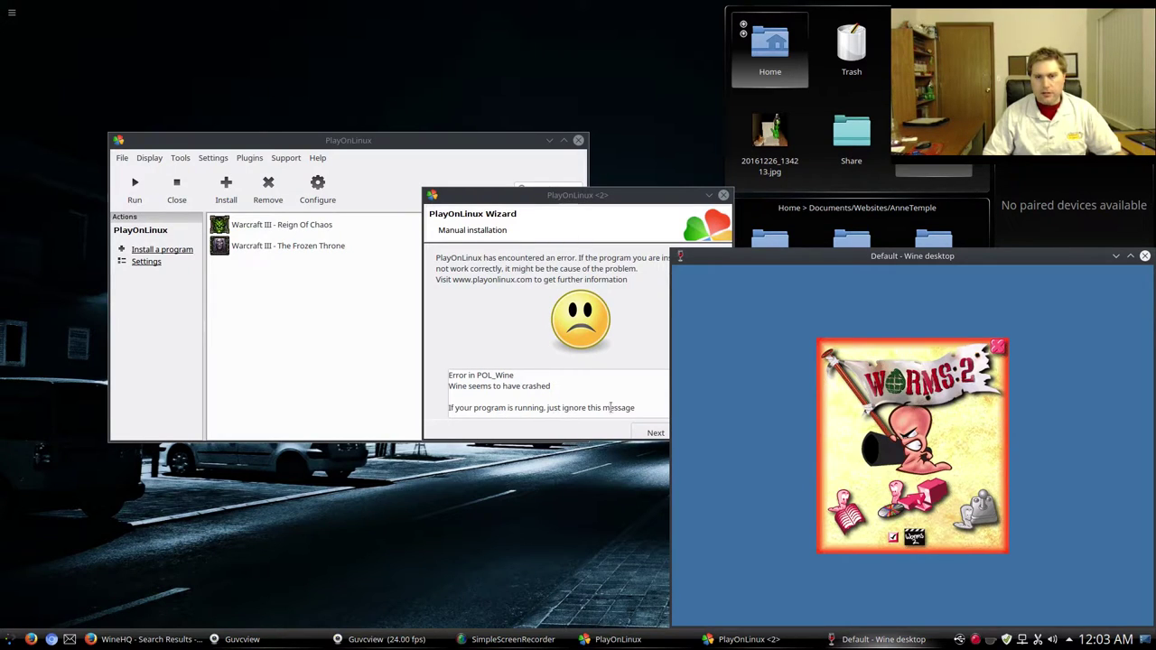
drag(787, 259, 440, 140)
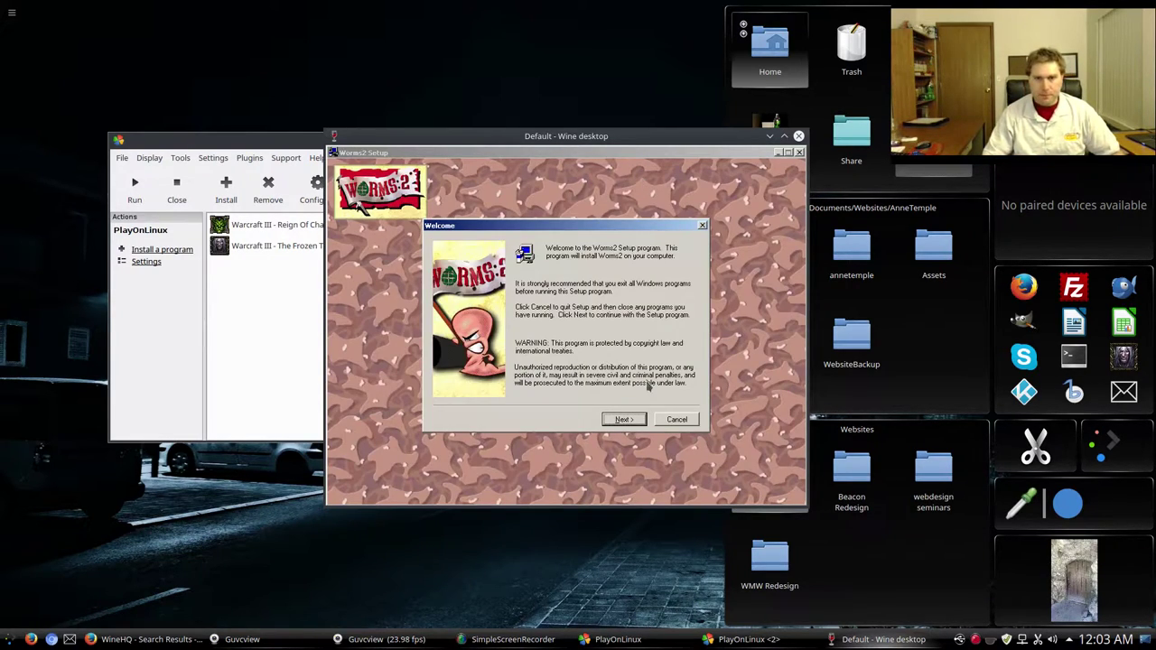
Install Worms 2 to C:\MicroProse\Worms2 with 22 kHz sound samples and a custom setup keeping both speech banks.
click(634, 420)
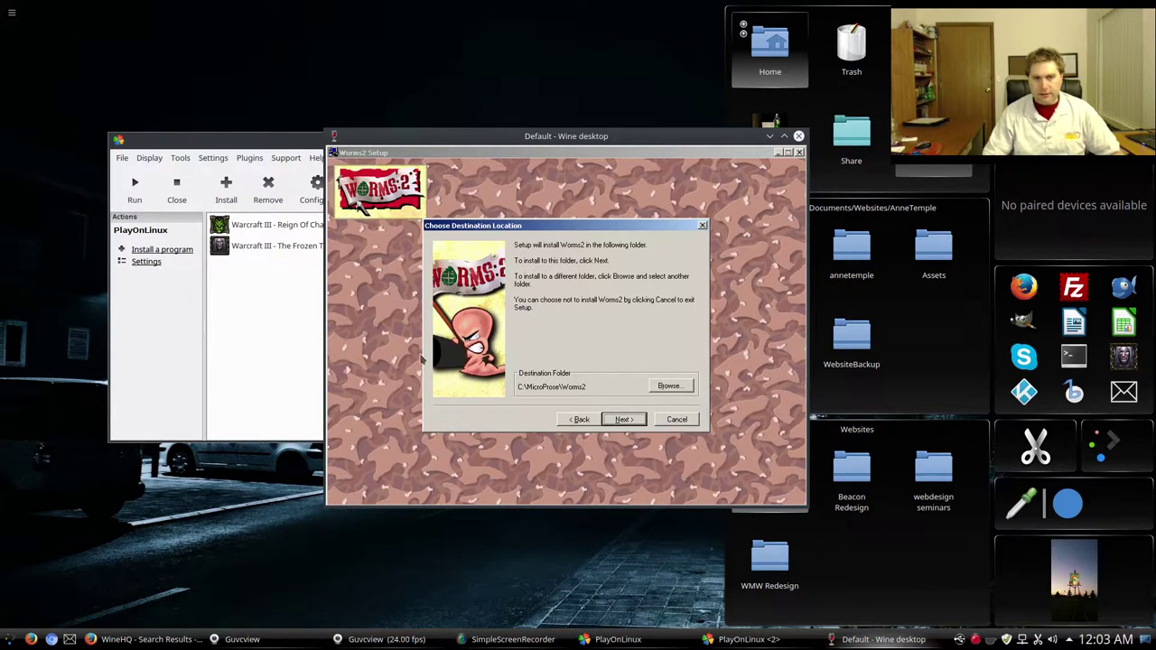
click(625, 420)
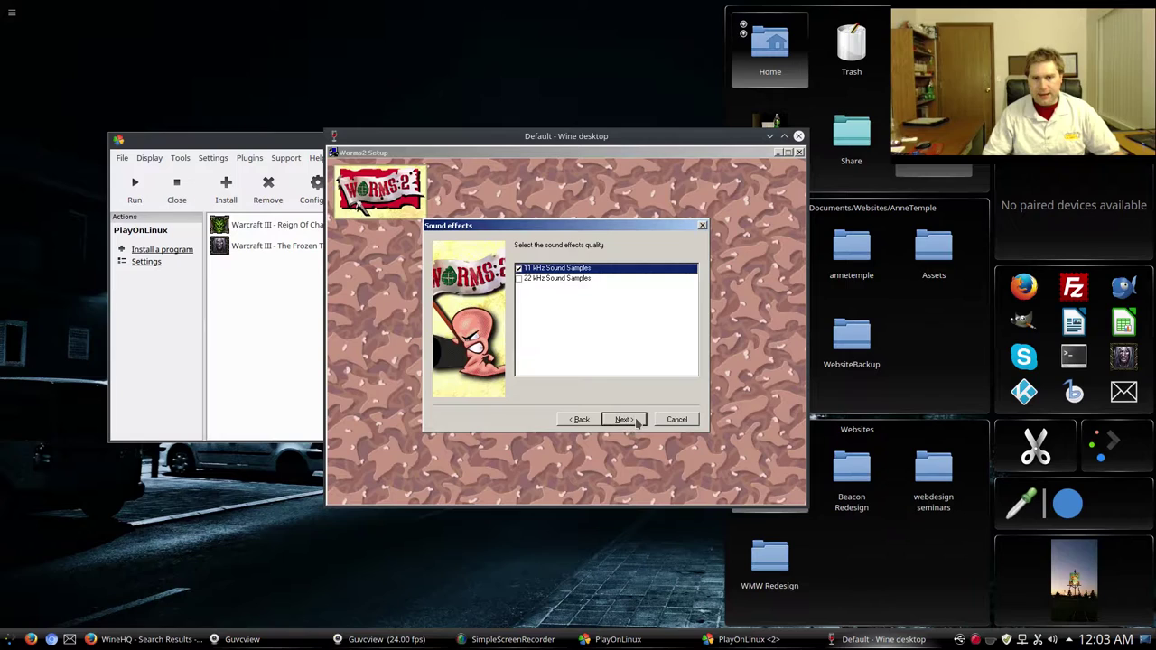
click(542, 278)
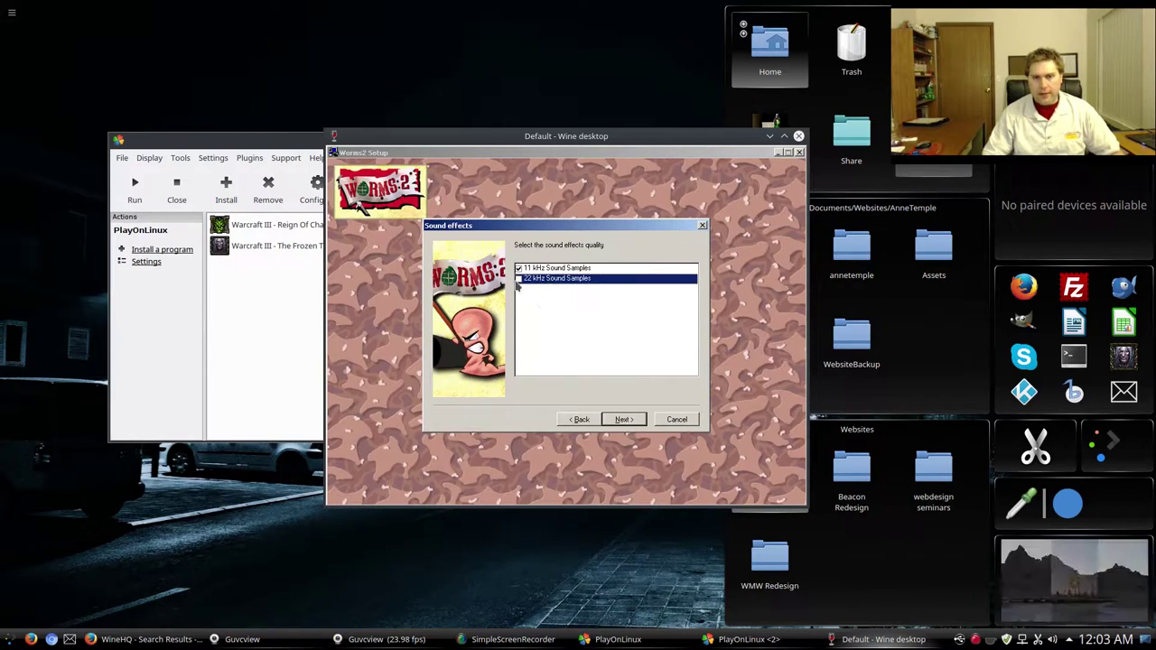
click(628, 419)
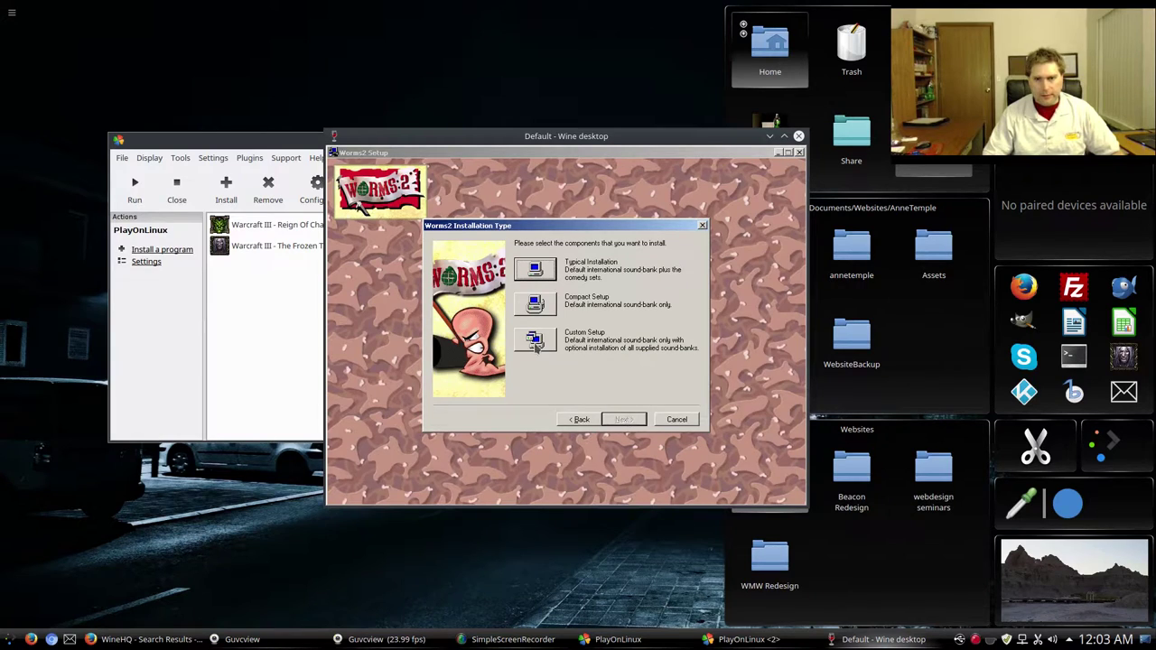
click(535, 340)
click(629, 420)
click(633, 419)
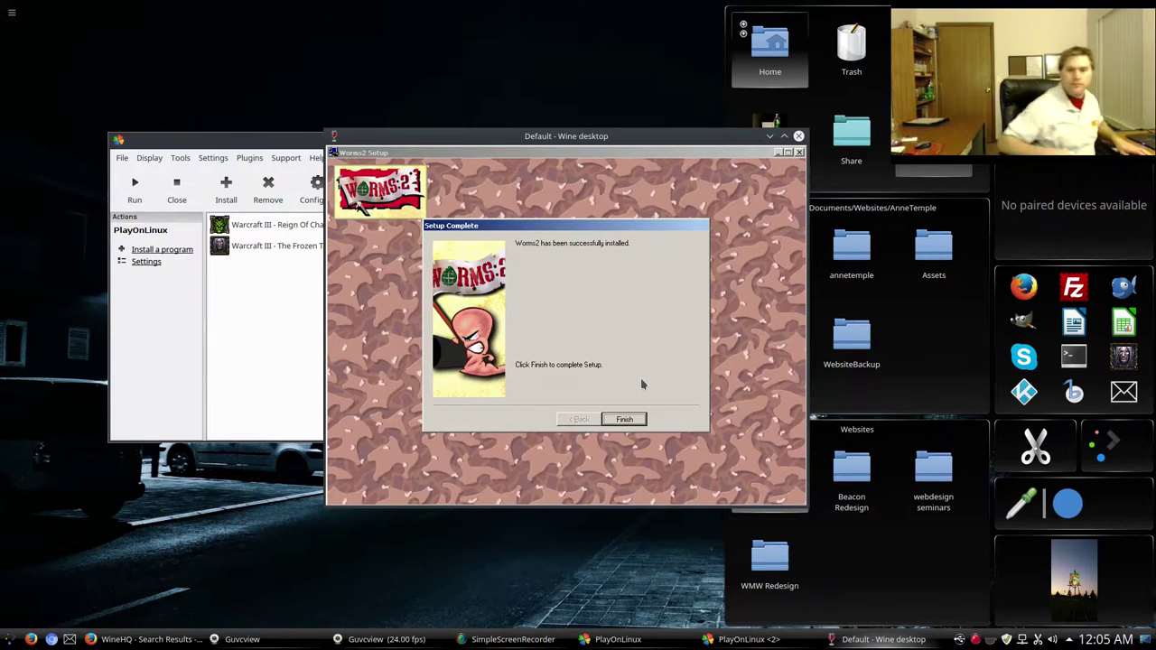
Finish setup choosing Register Later, close the Wine desktop and cancel PlayOnLinux's crash notice.
click(636, 422)
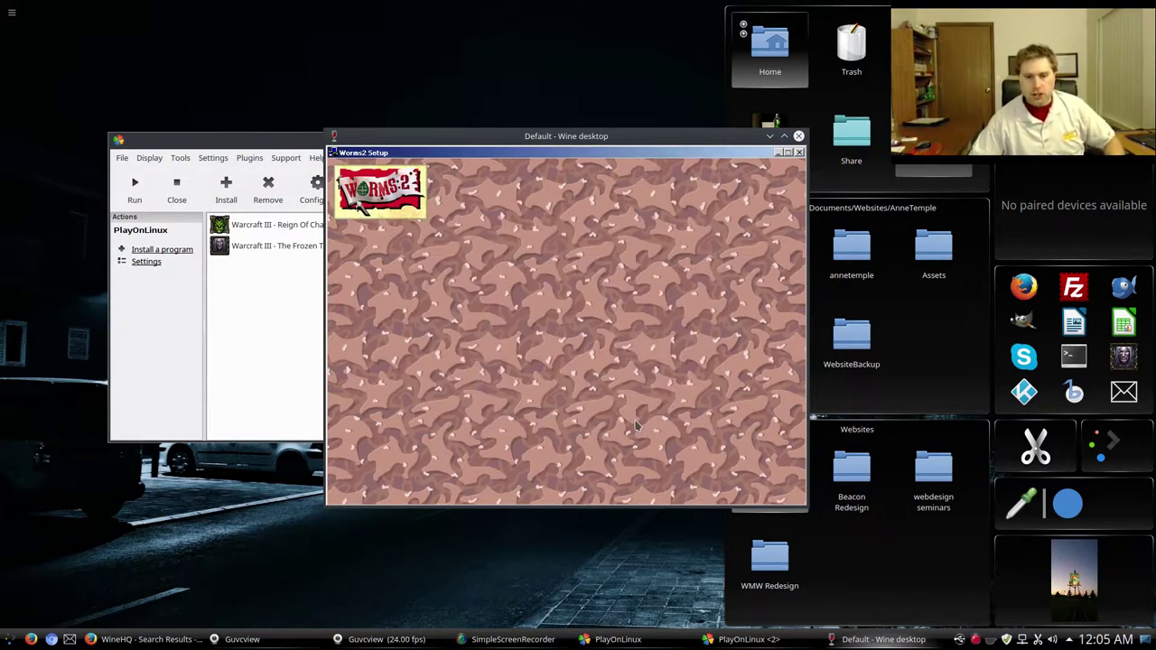
click(541, 384)
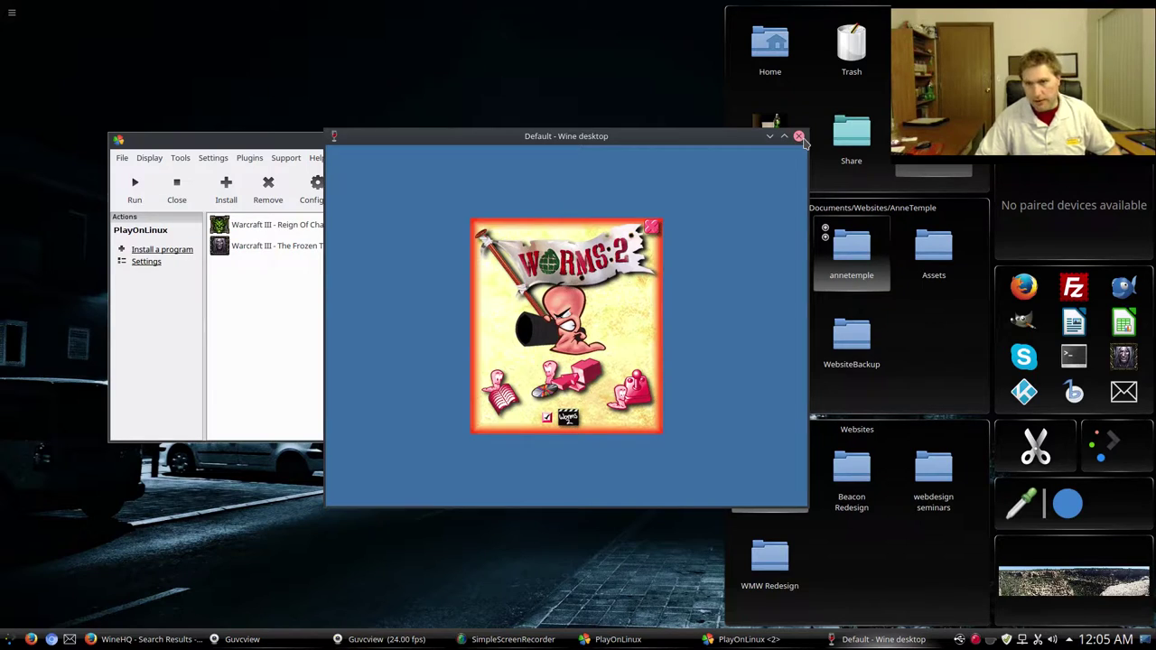
click(800, 137)
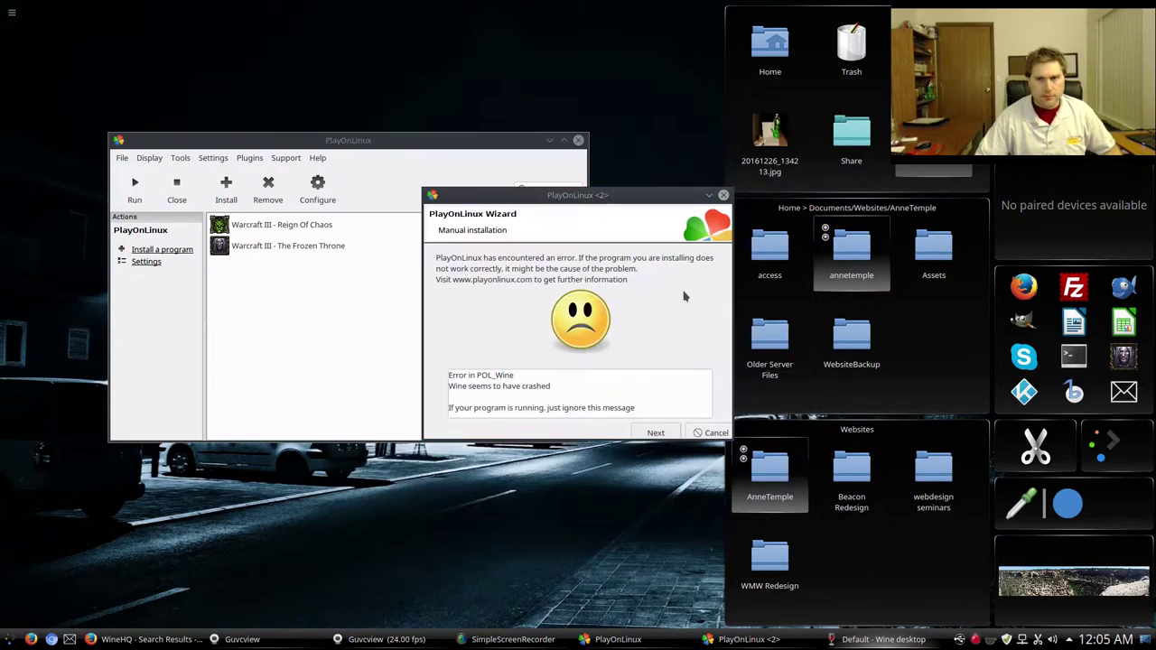
click(713, 433)
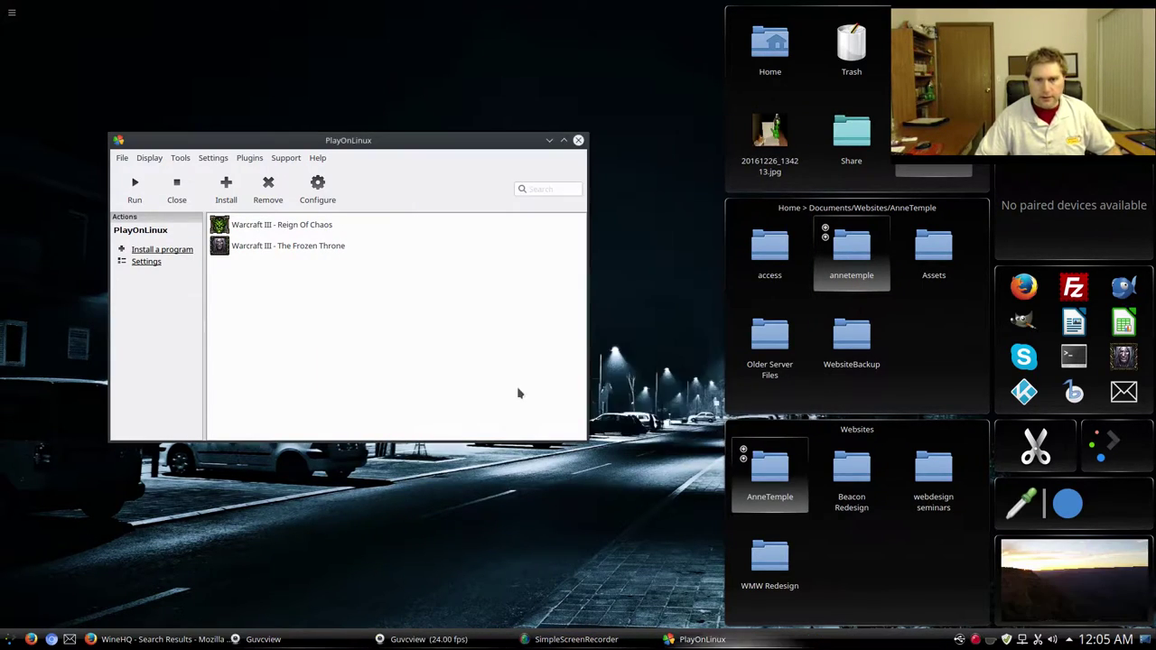
Open the worms2 drive's configuration, keep Wine 2.0-rc3, and show its Wine tools page.
drag(391, 152, 503, 222)
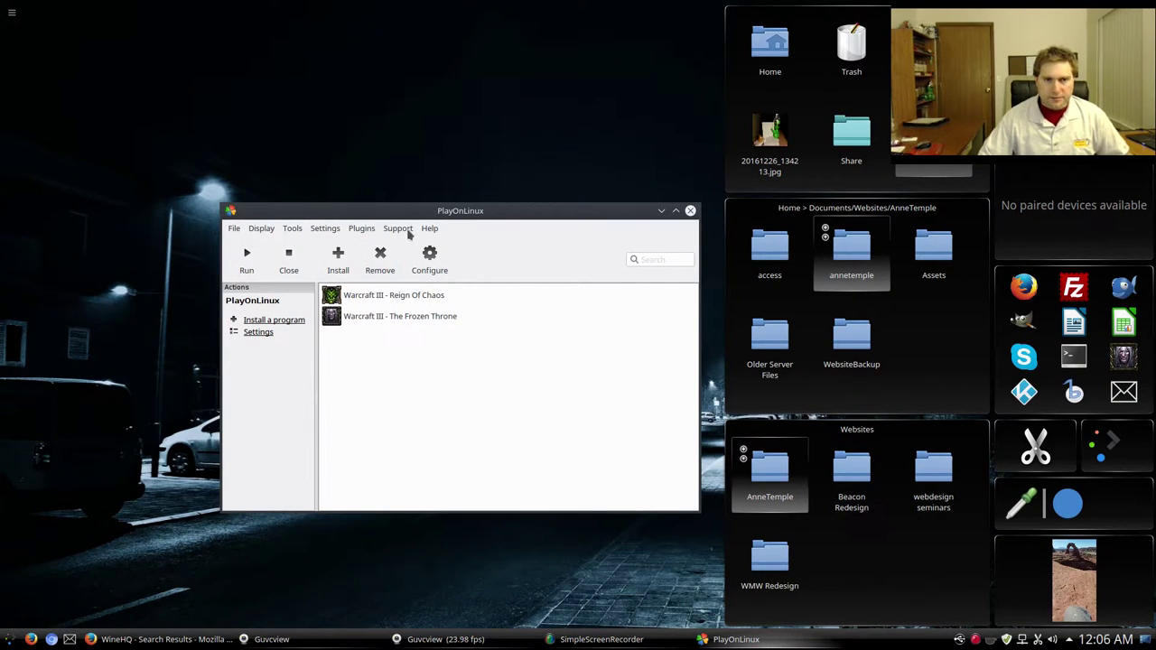
click(432, 259)
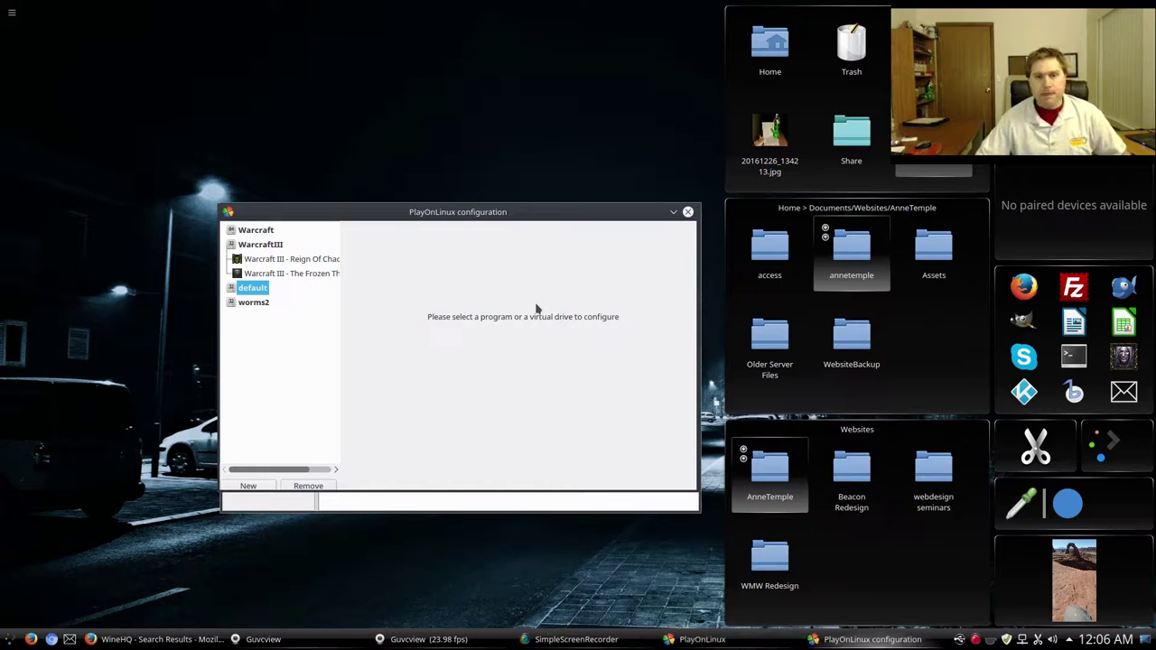
click(256, 304)
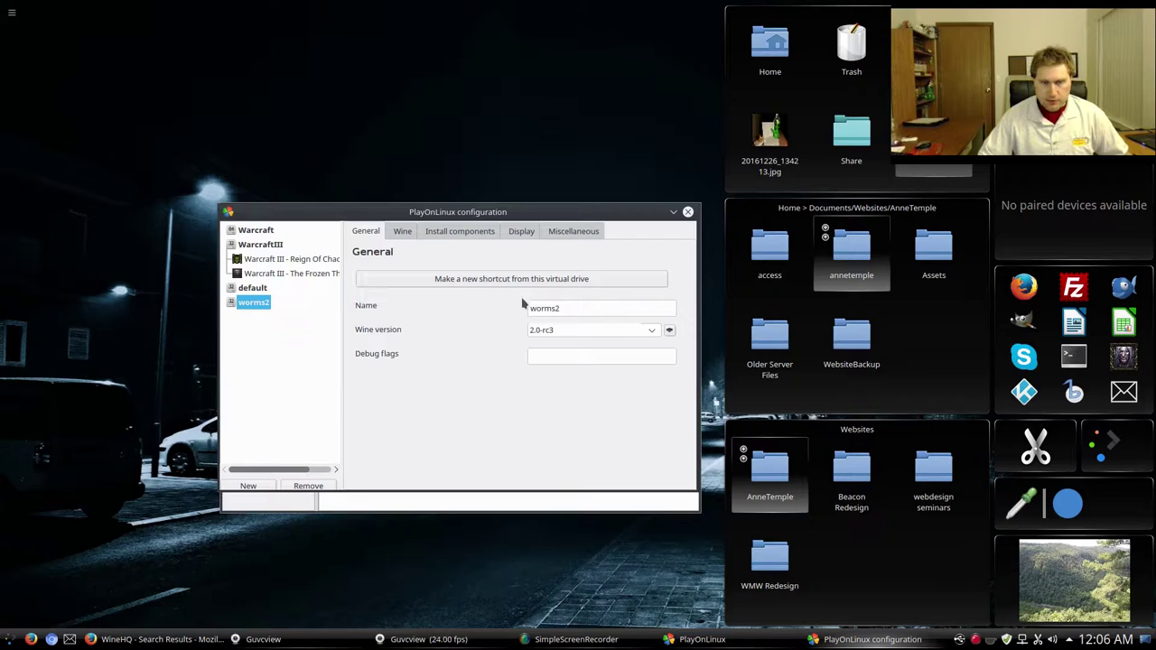
click(649, 334)
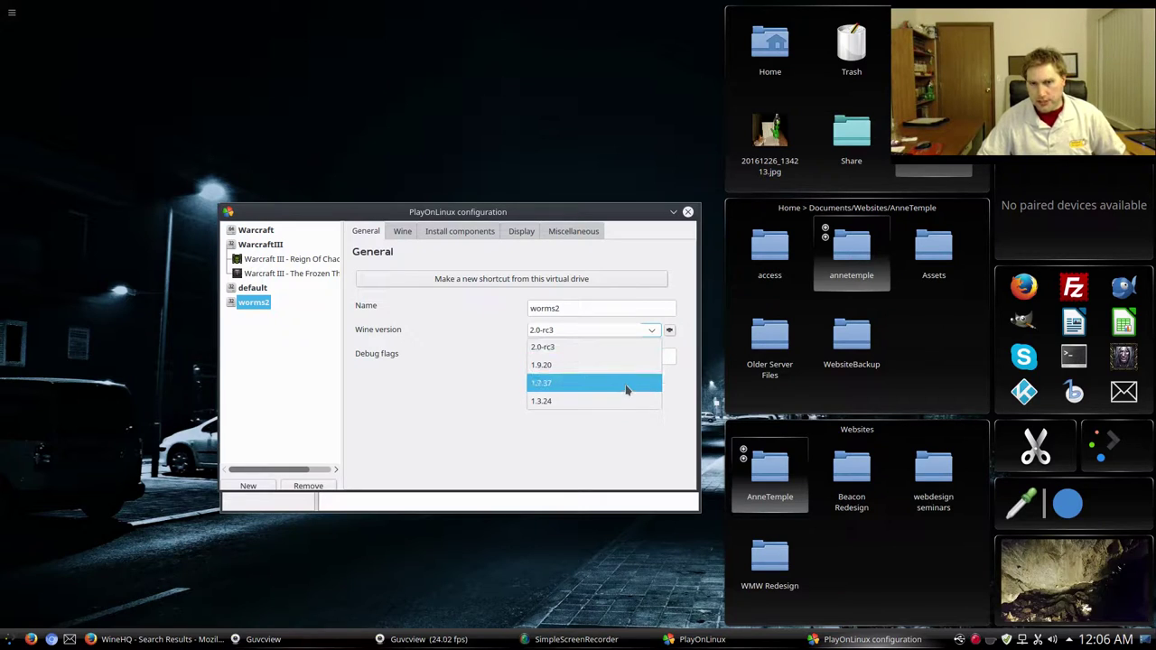
click(684, 343)
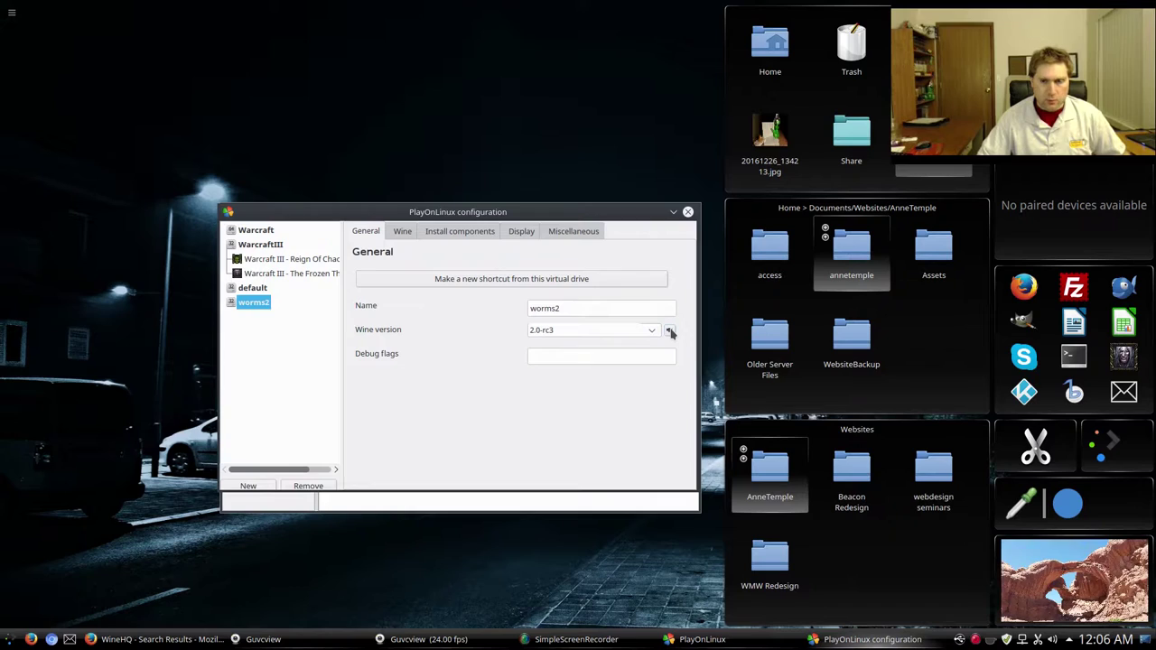
click(404, 234)
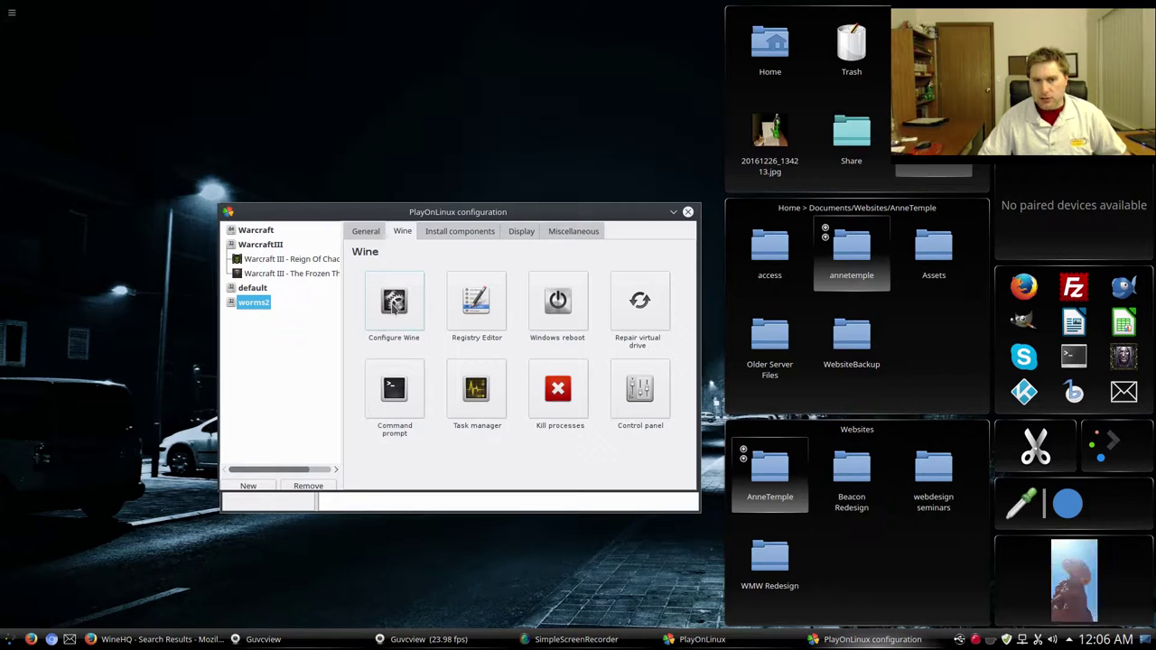
click(394, 302)
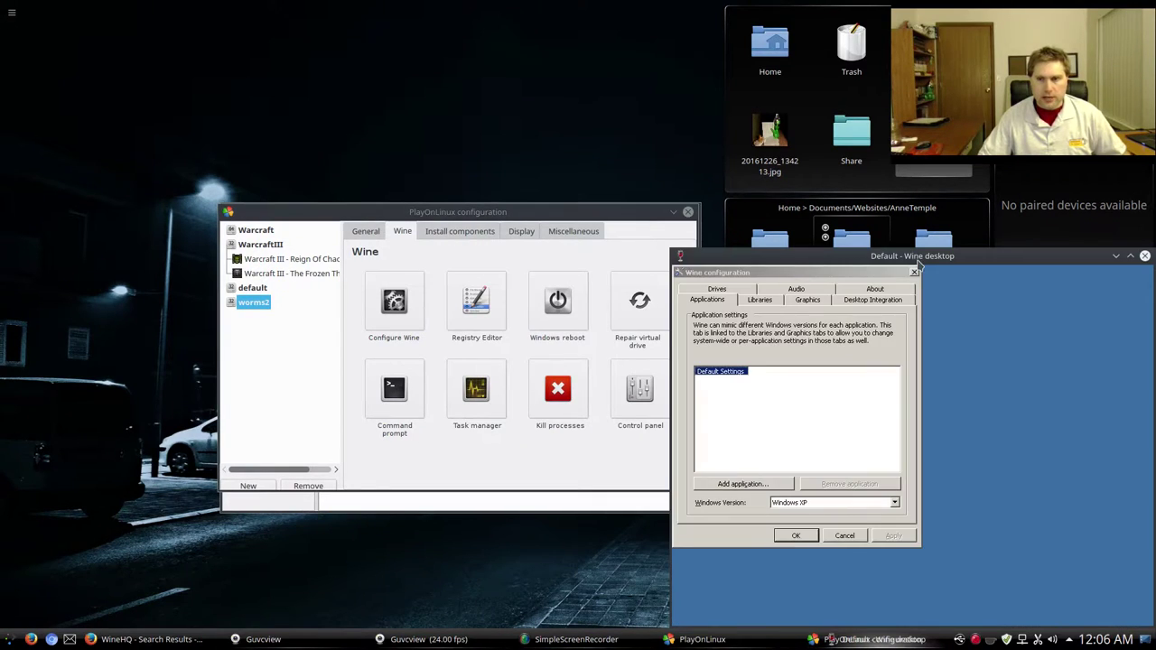
drag(917, 262, 874, 191)
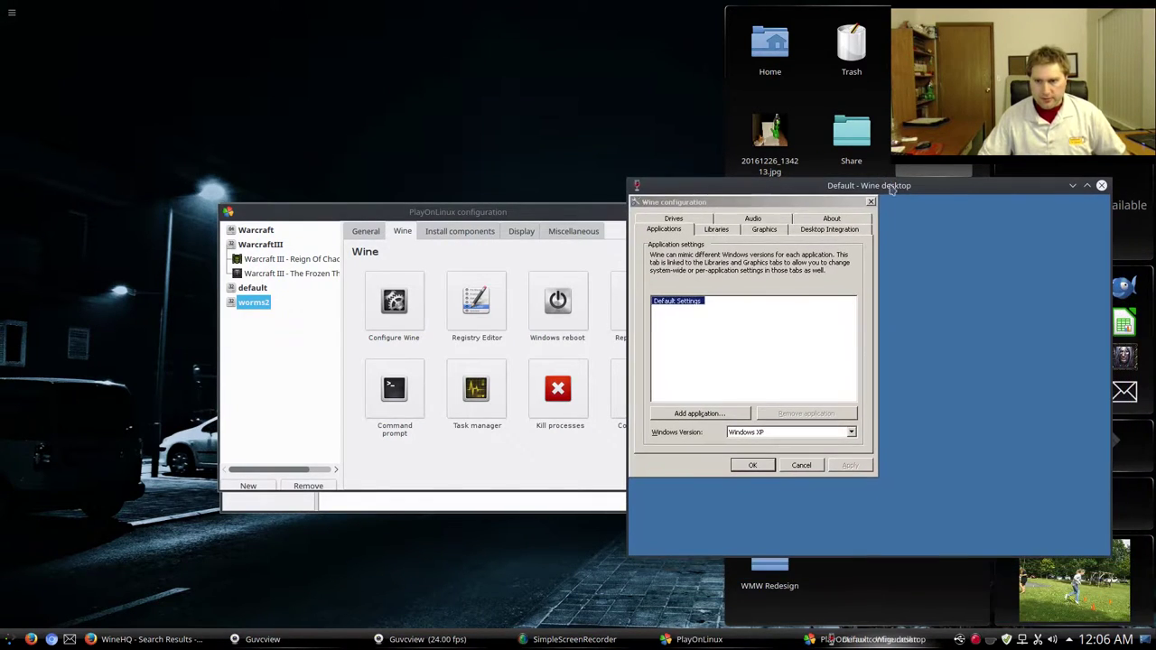
click(713, 229)
click(759, 232)
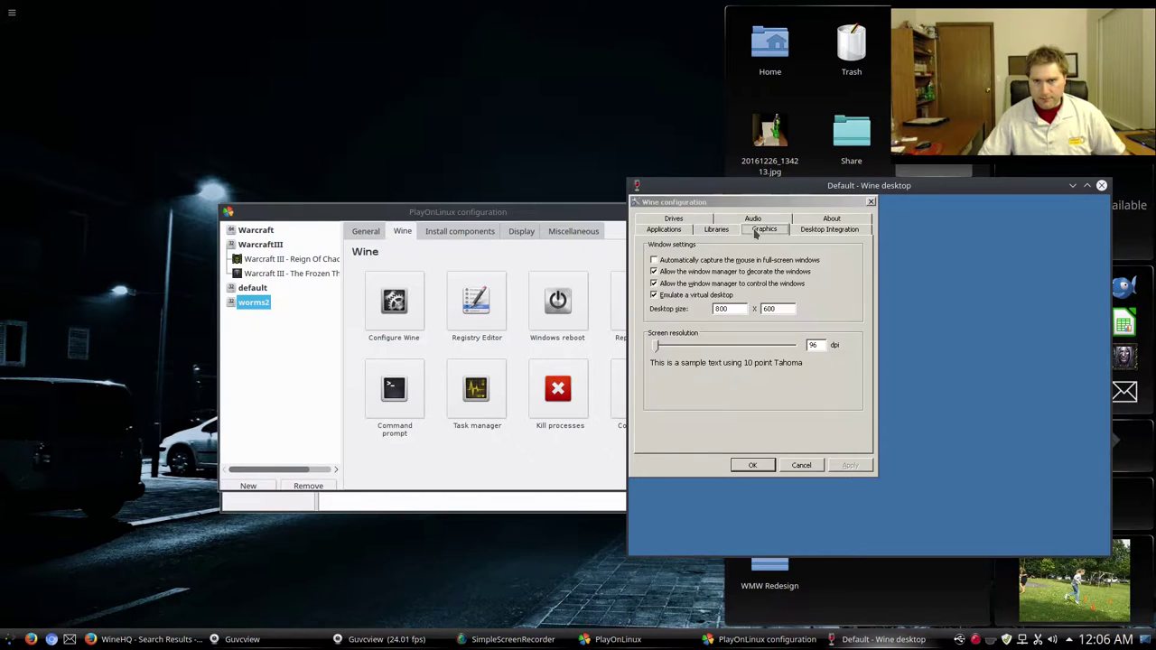
click(801, 465)
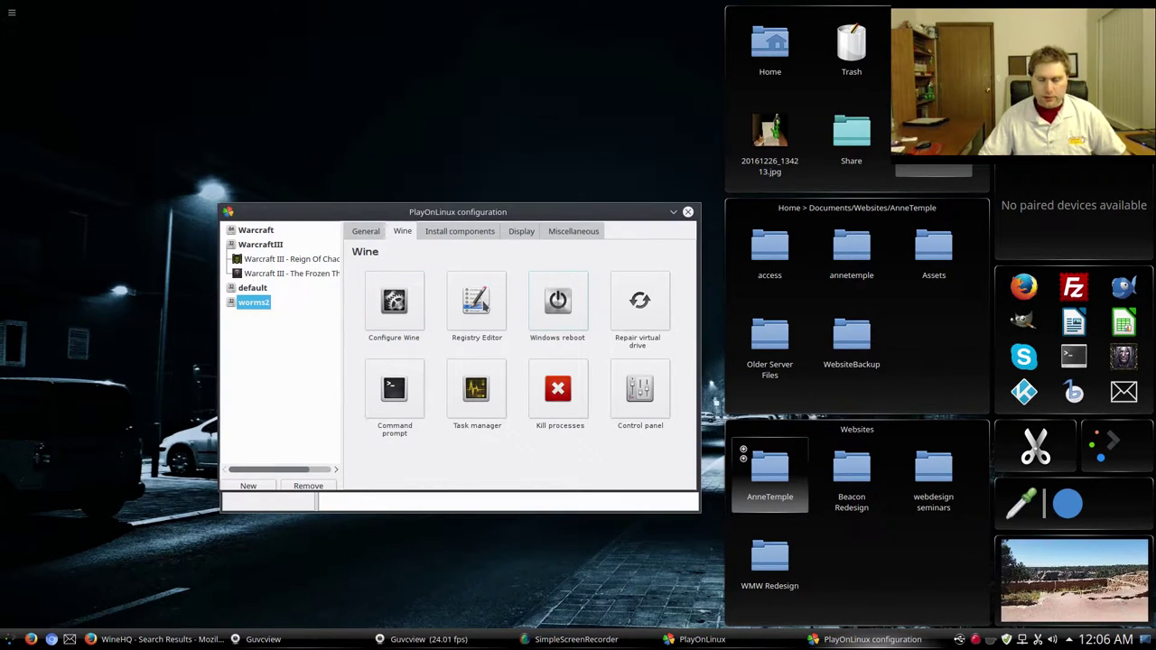
Open worms2's Registry Editor and browse HKEY_LOCAL_MACHINE\Software to Team17 Ltd\Worms2\1.00.000.
click(484, 299)
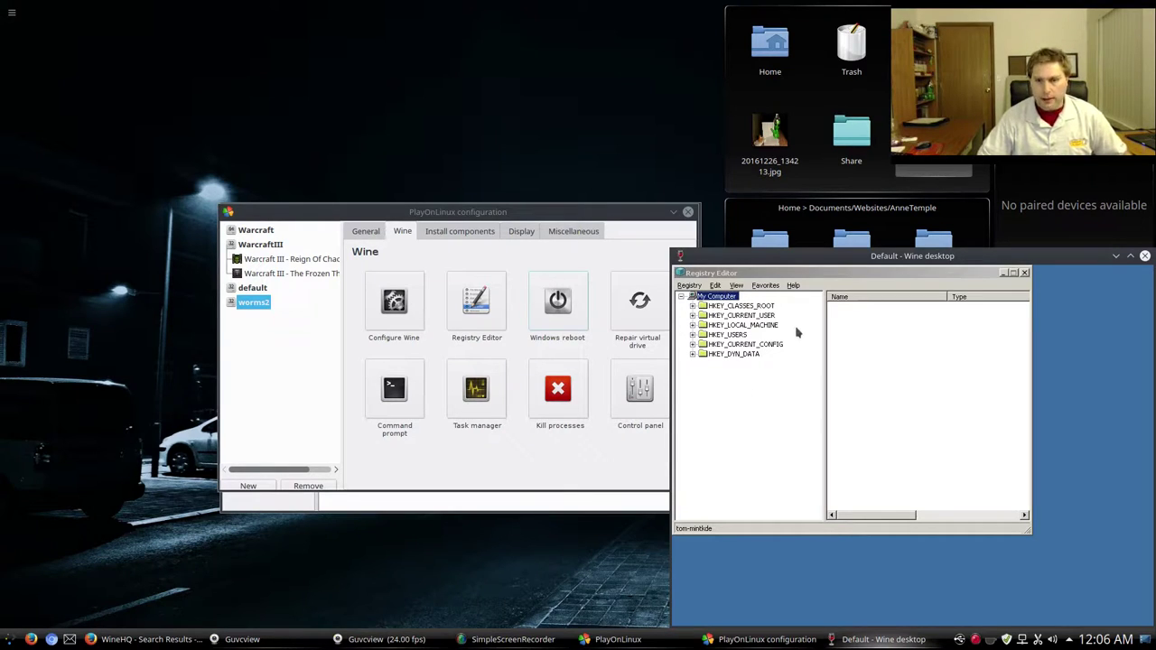
key(Down)
key(Down)
key(Down)
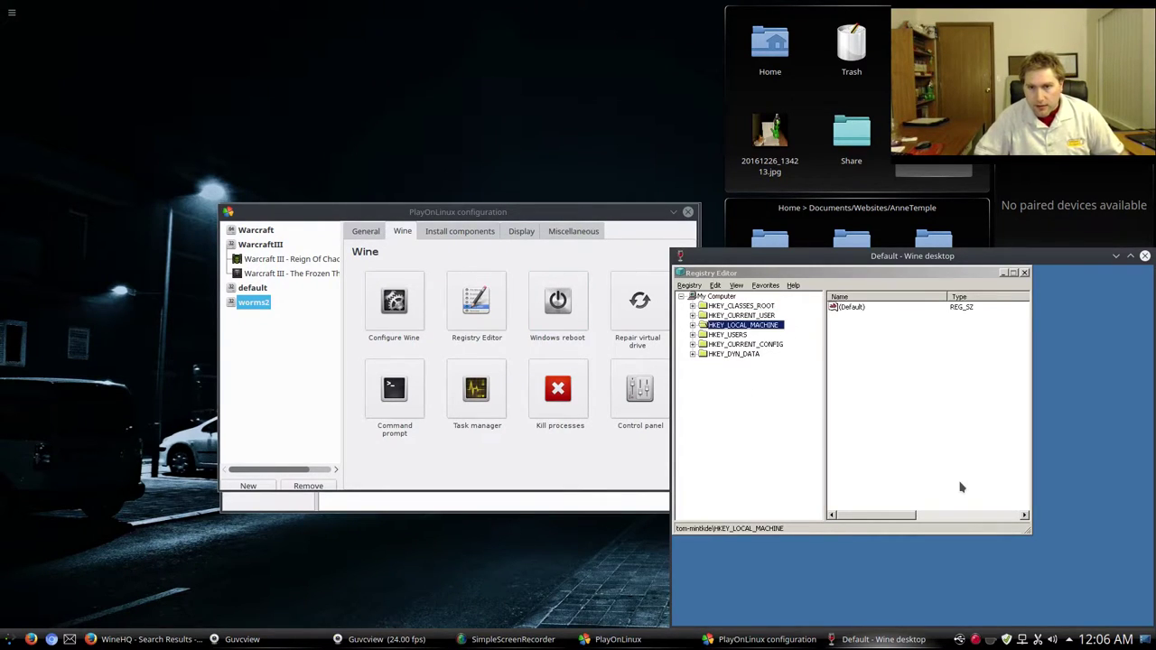
key(Down)
key(Up)
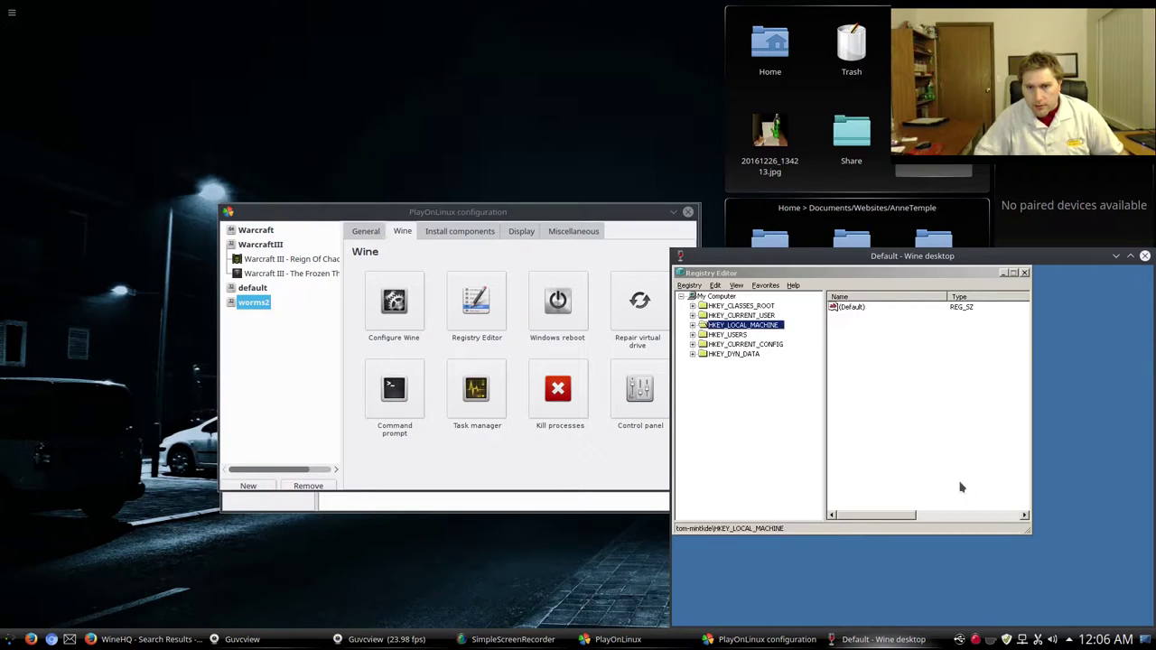
key(Right)
key(Down)
key(Down)
key(Right)
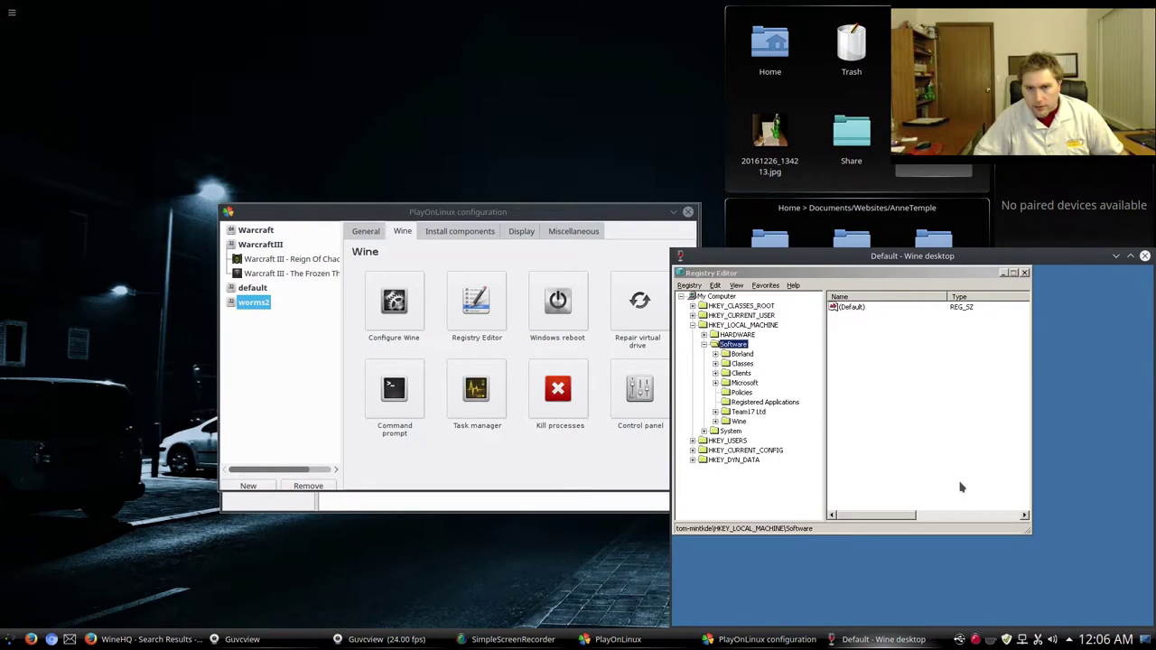
key(Down)
key(Down)
key(Down)
key(Down)
key(Down)
key(Down)
key(Down)
key(Right)
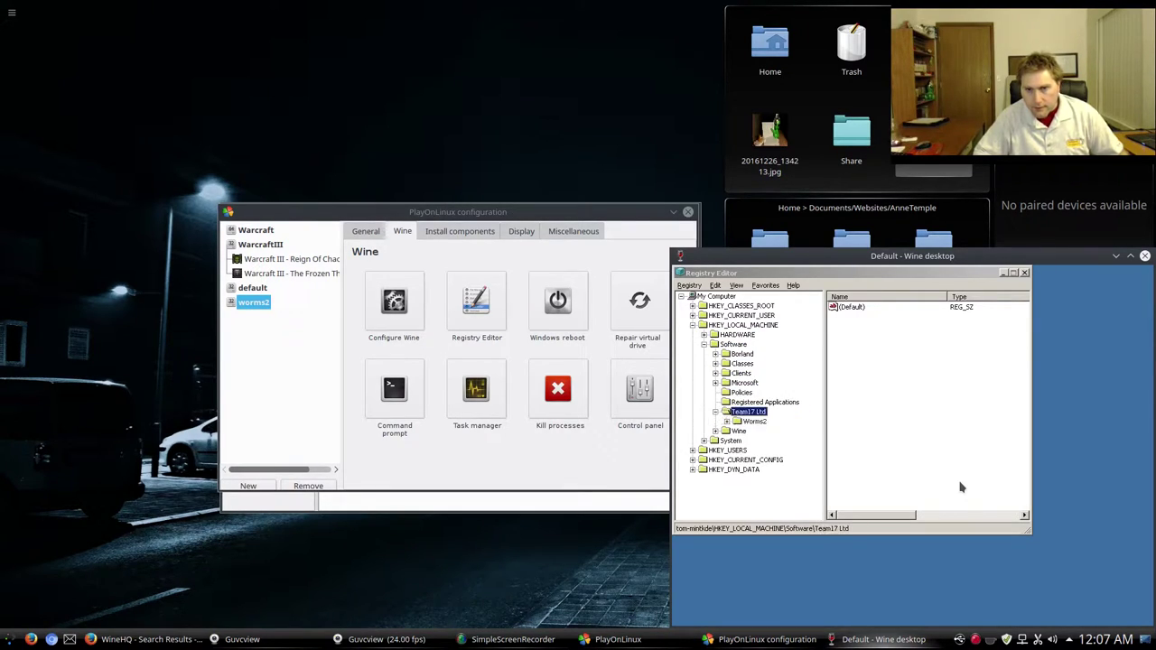
key(Down)
key(Right)
key(Down)
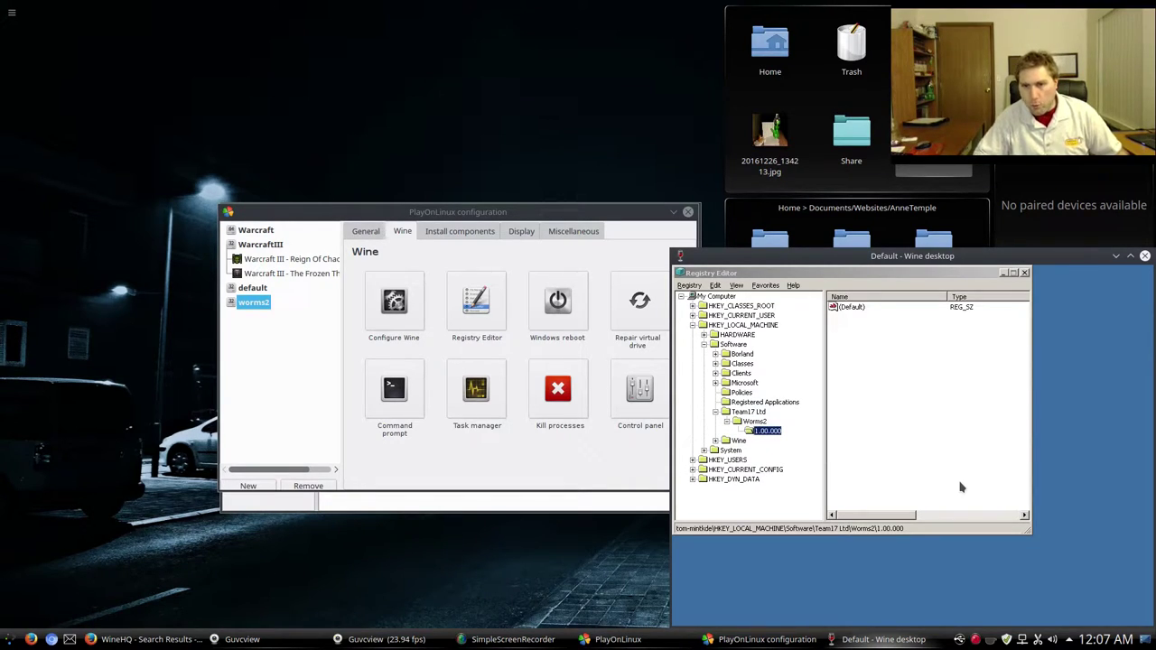
key(Up)
key(Up)
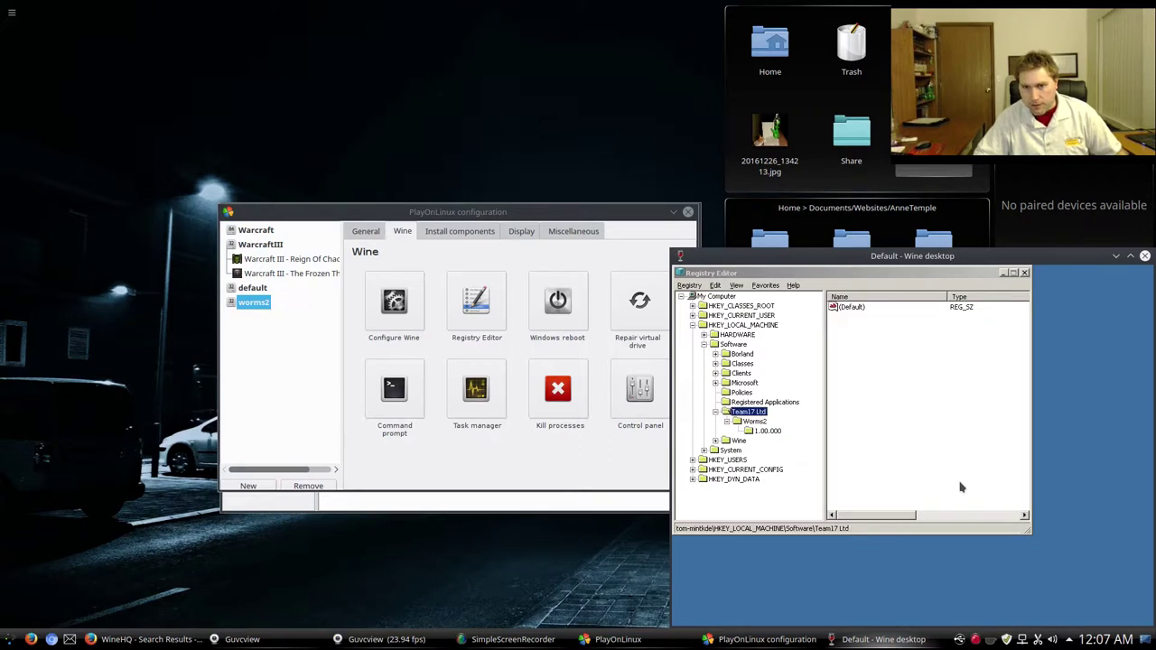
key(Down)
key(Down)
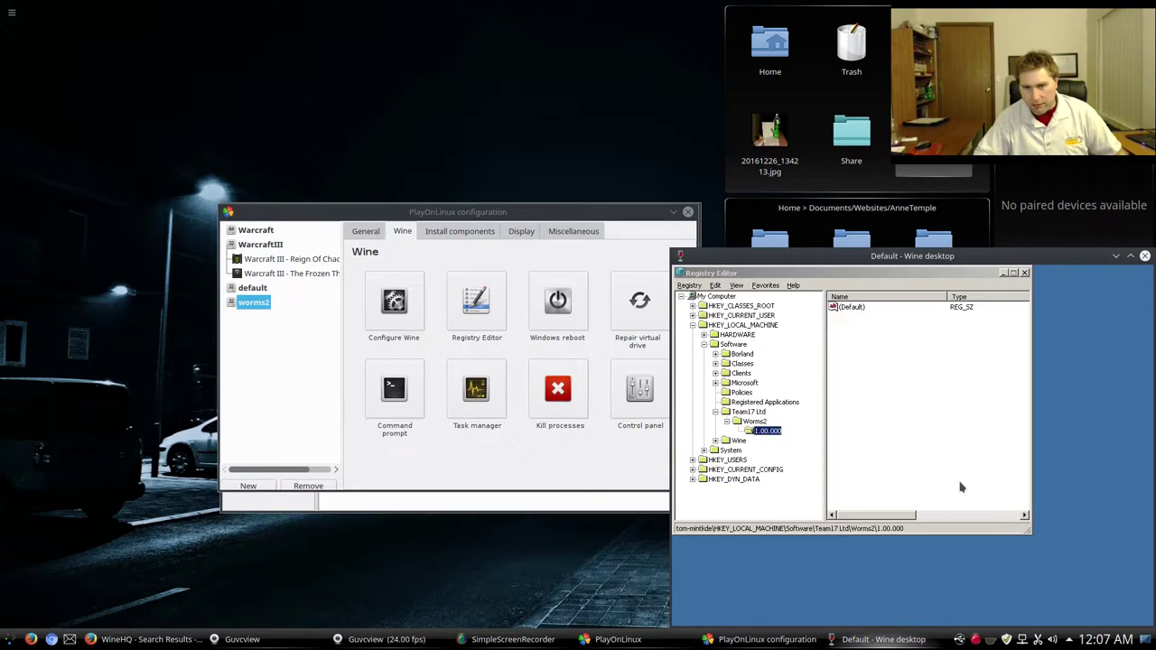
Browse HKEY_CURRENT_CONFIG's Software and Fonts keys, then collapse the tree back to HKEY_LOCAL_MACHINE.
key(Down)
key(Down)
key(Down)
key(Down)
key(Right)
key(Down)
key(Right)
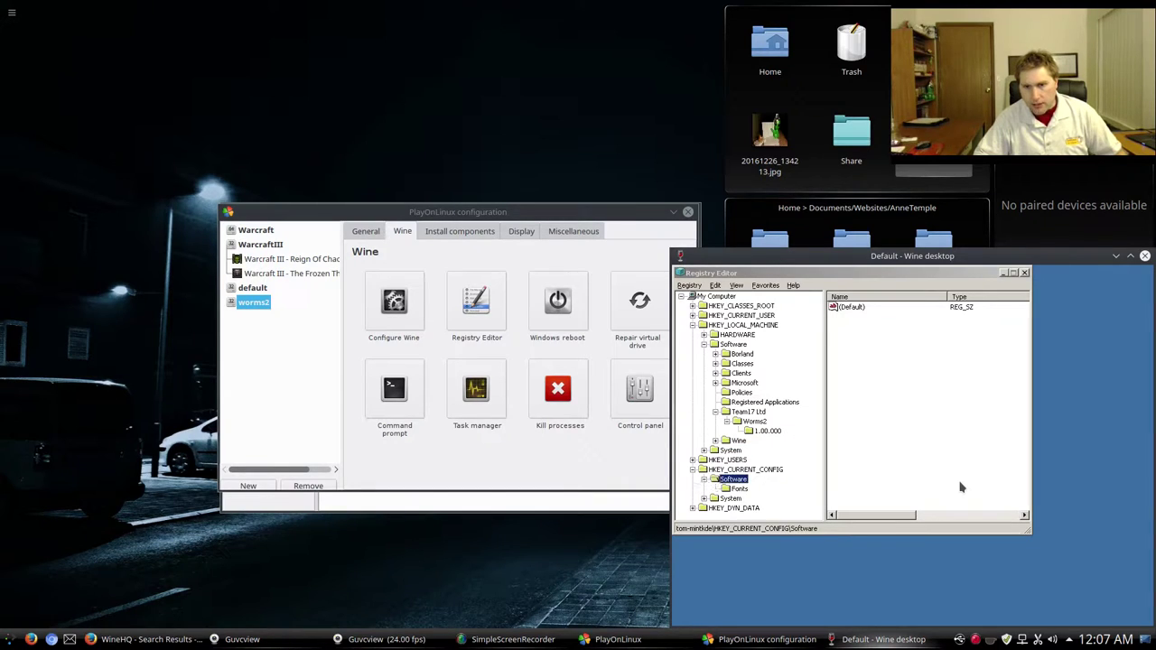
key(Down)
key(Up)
key(Down)
key(Up)
key(Left)
key(Left)
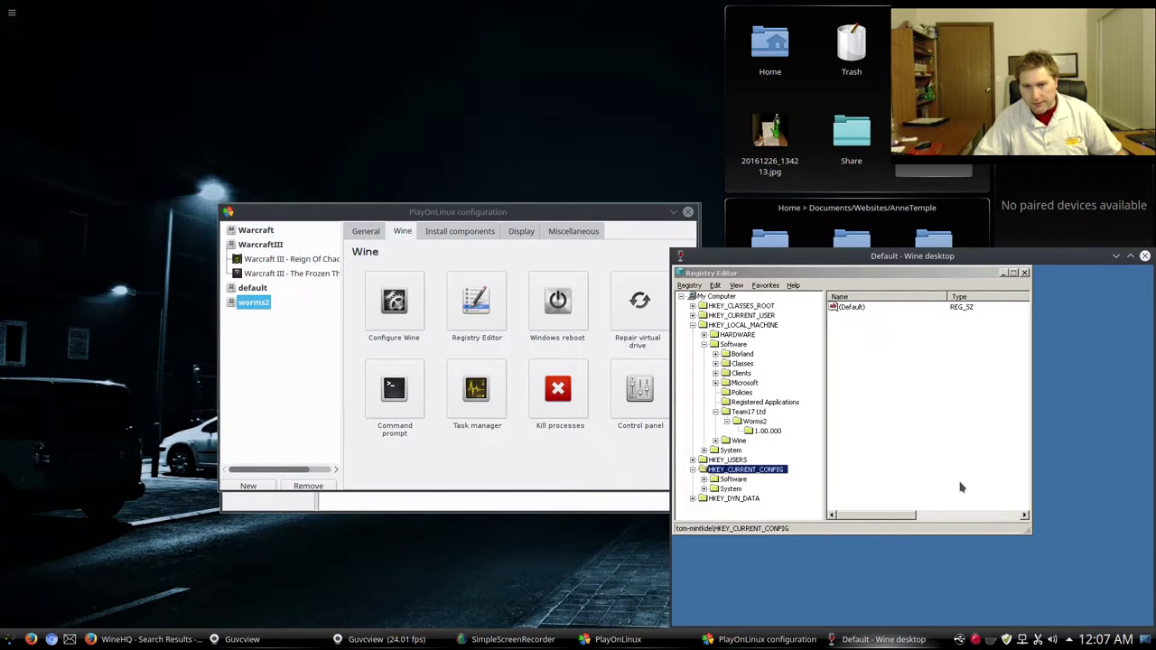
key(Left)
key(Up)
key(Up)
key(Up)
key(Up)
key(Left)
key(Left)
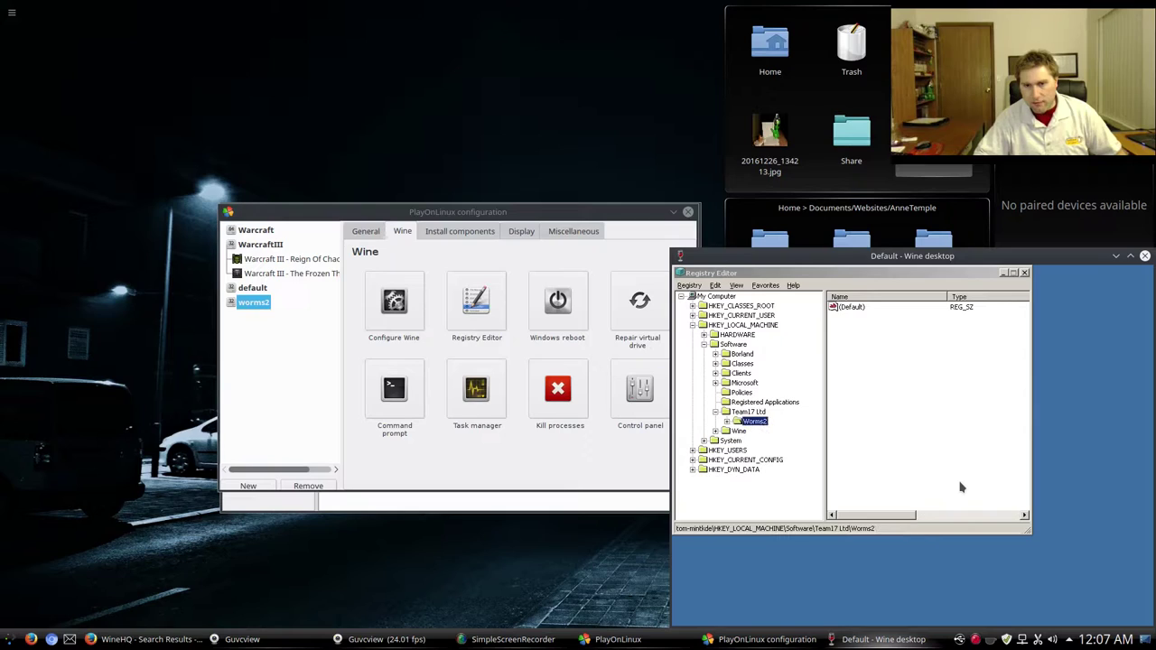
key(Up)
key(Up)
key(Up)
key(Left)
key(Left)
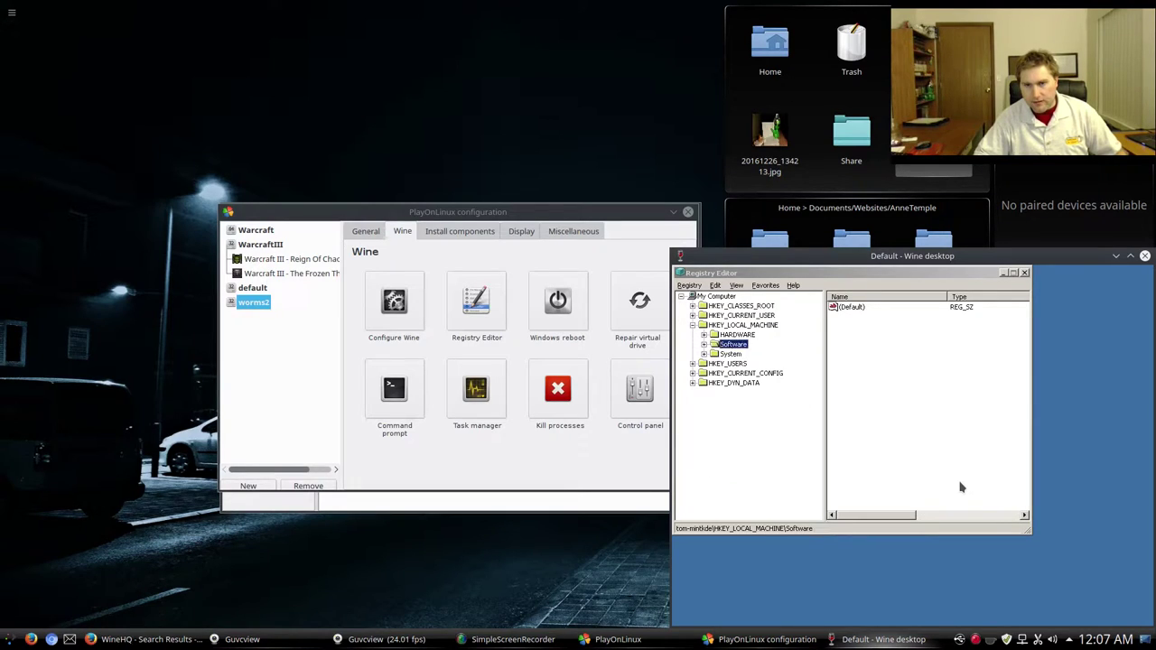
key(Left)
key(Up)
key(Down)
Inspect HKEY_CURRENT_USER's Team17SoftwareLTD\Worms2 key, then close Registry Editor and its Wine desktop.
key(Down)
key(Up)
key(Left)
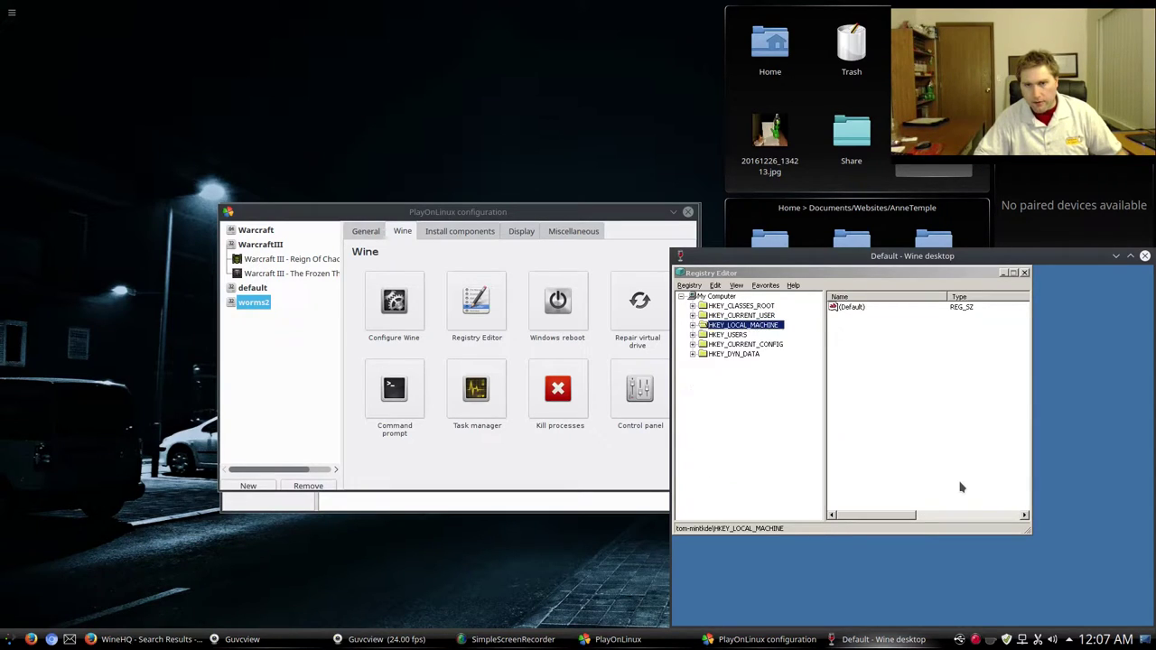
key(Up)
key(Right)
key(Down)
key(Down)
key(Down)
key(Down)
key(Down)
key(Right)
key(Down)
key(Down)
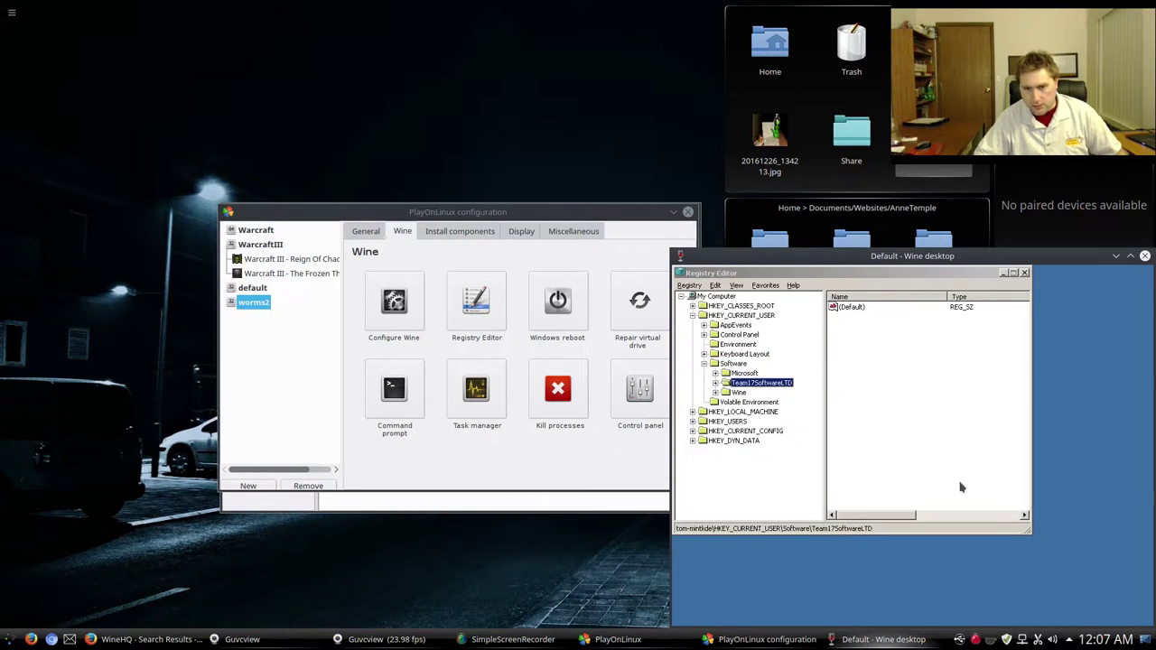
key(Right)
key(Down)
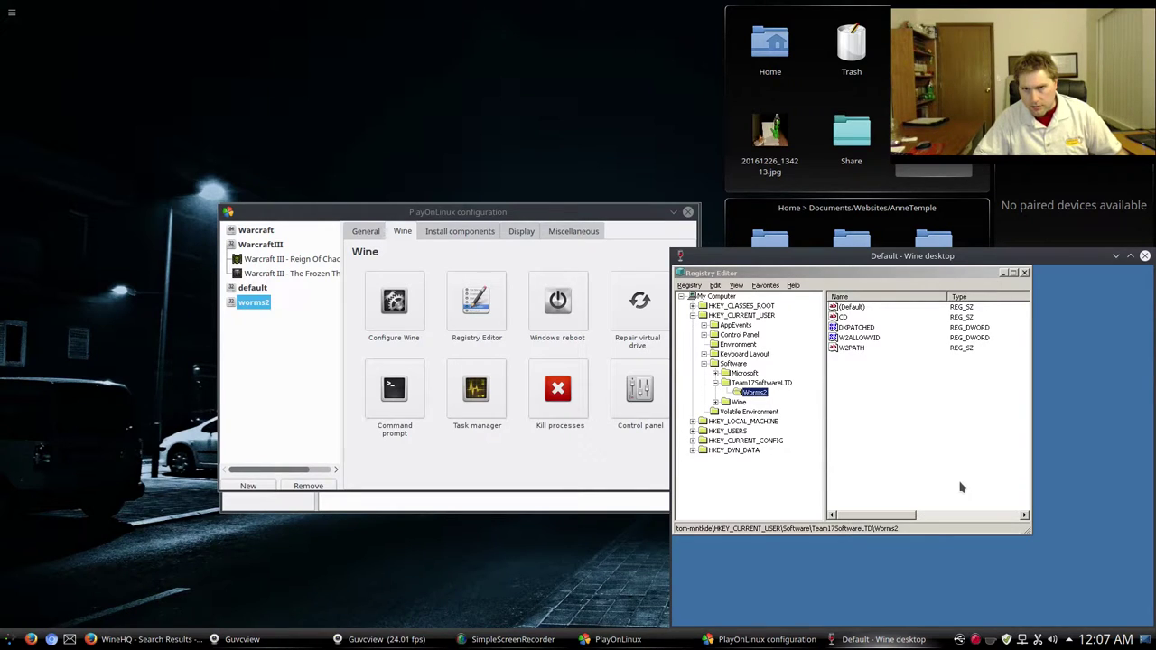
key(Left)
key(Left)
key(Left)
key(Left)
key(Left)
key(Left)
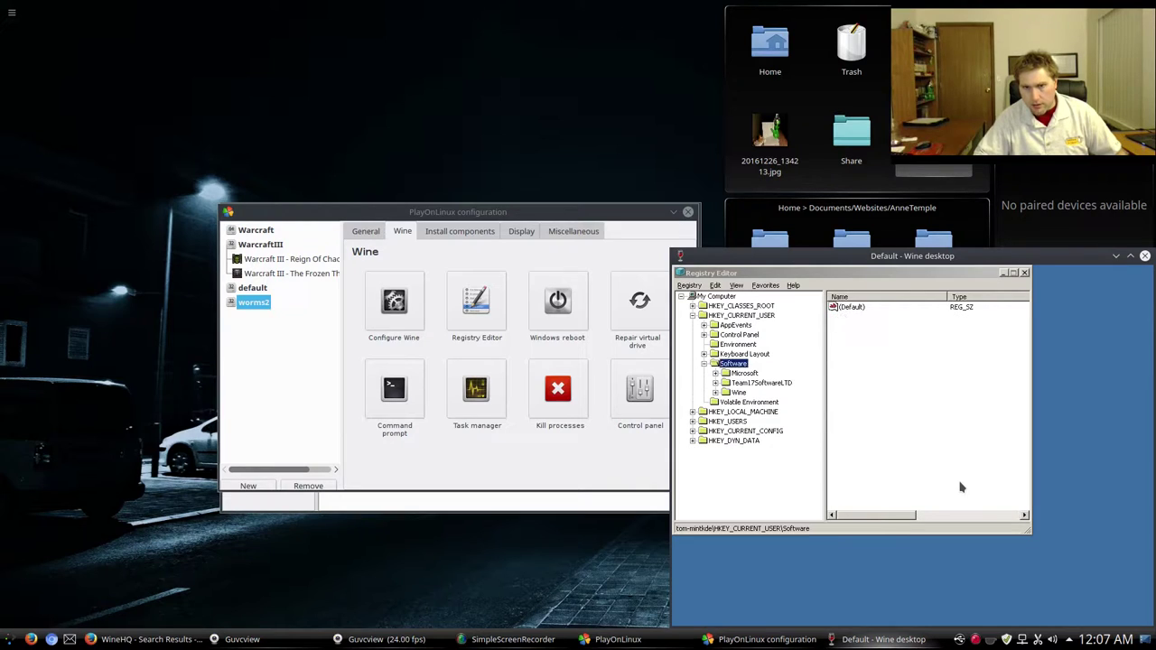
key(Up)
key(Right)
key(Left)
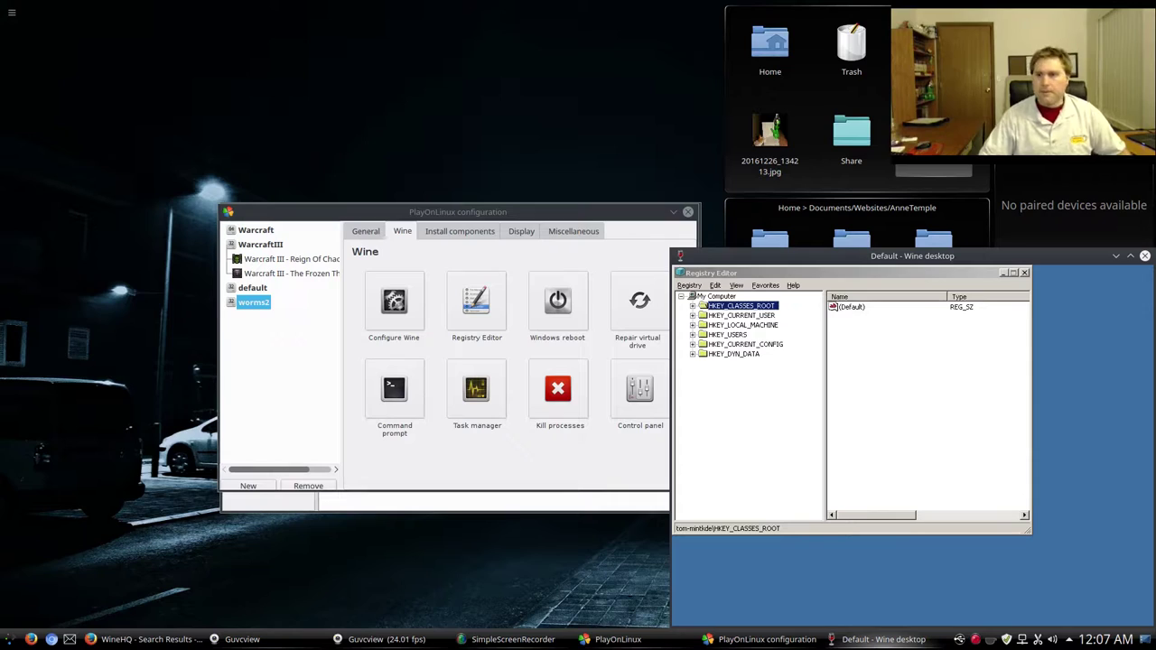
click(1025, 273)
click(1145, 257)
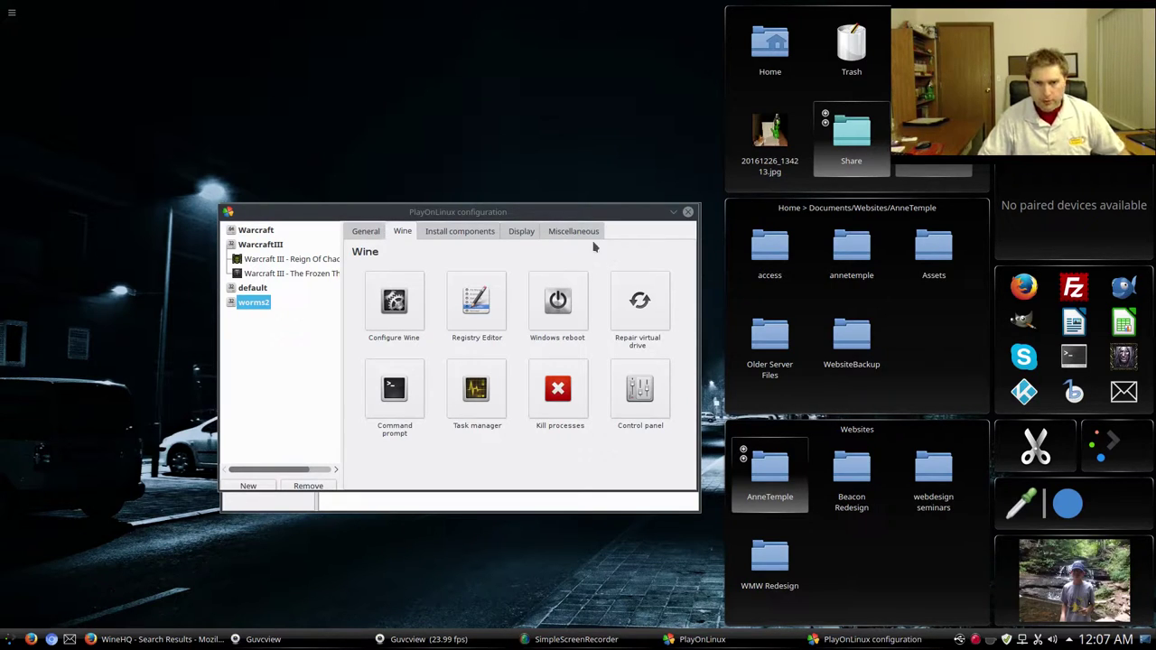
Scroll through the list of installable components for the worms2 drive.
click(460, 232)
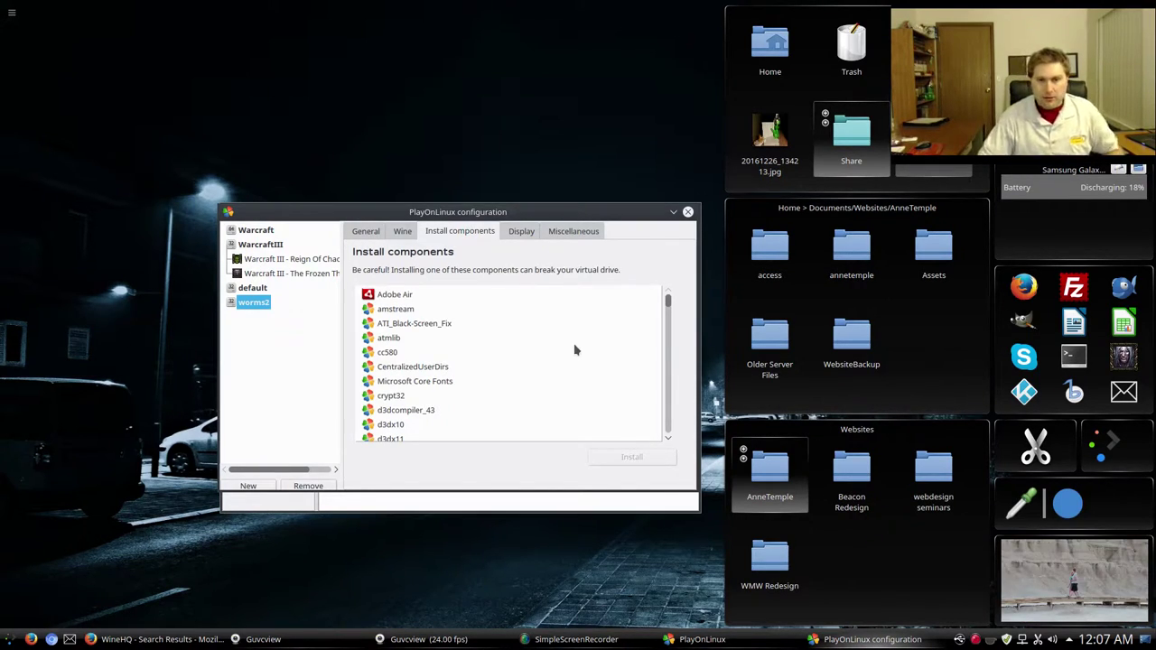
scroll(447, 385, down, 2)
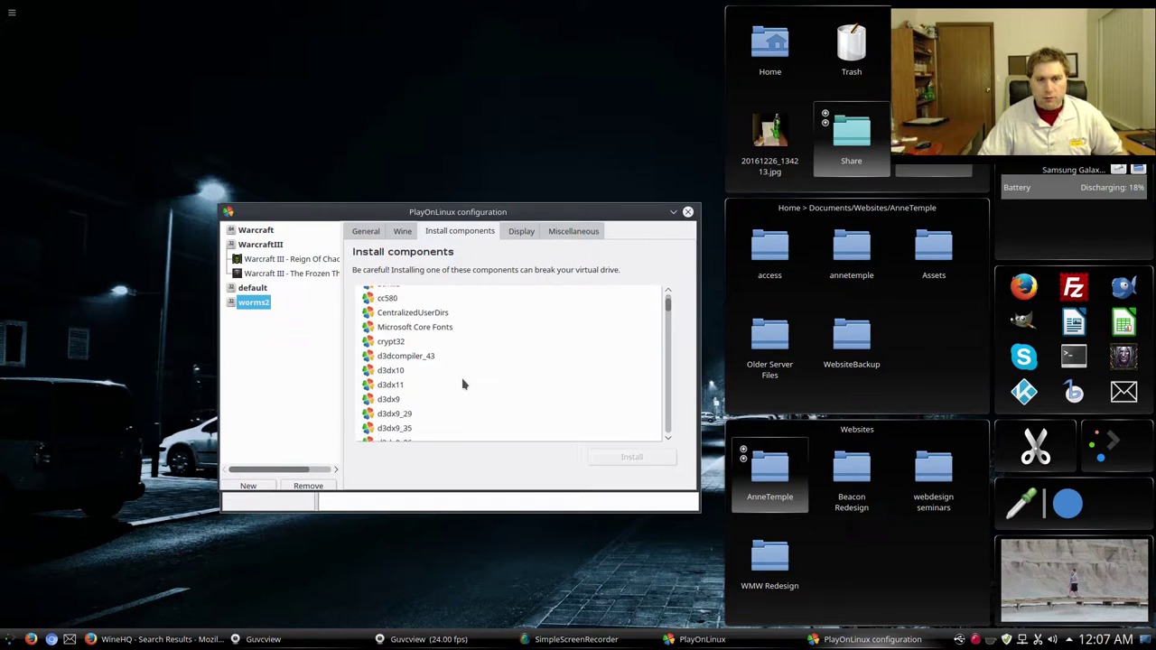
scroll(465, 384, down, 5)
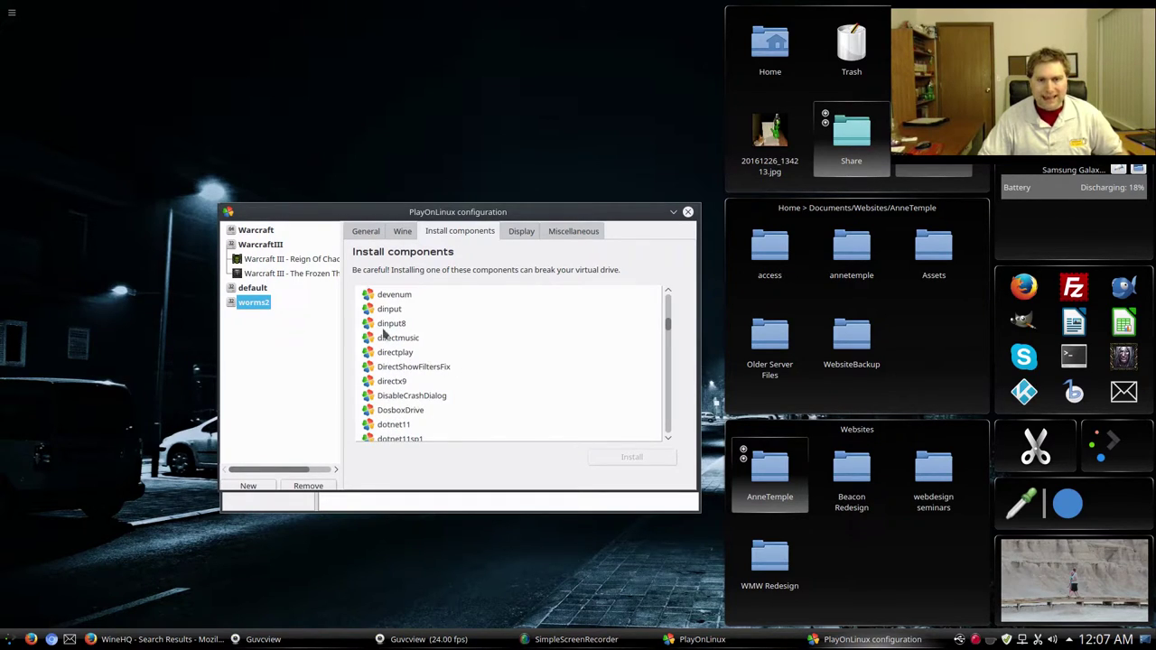
scroll(386, 330, down, 1)
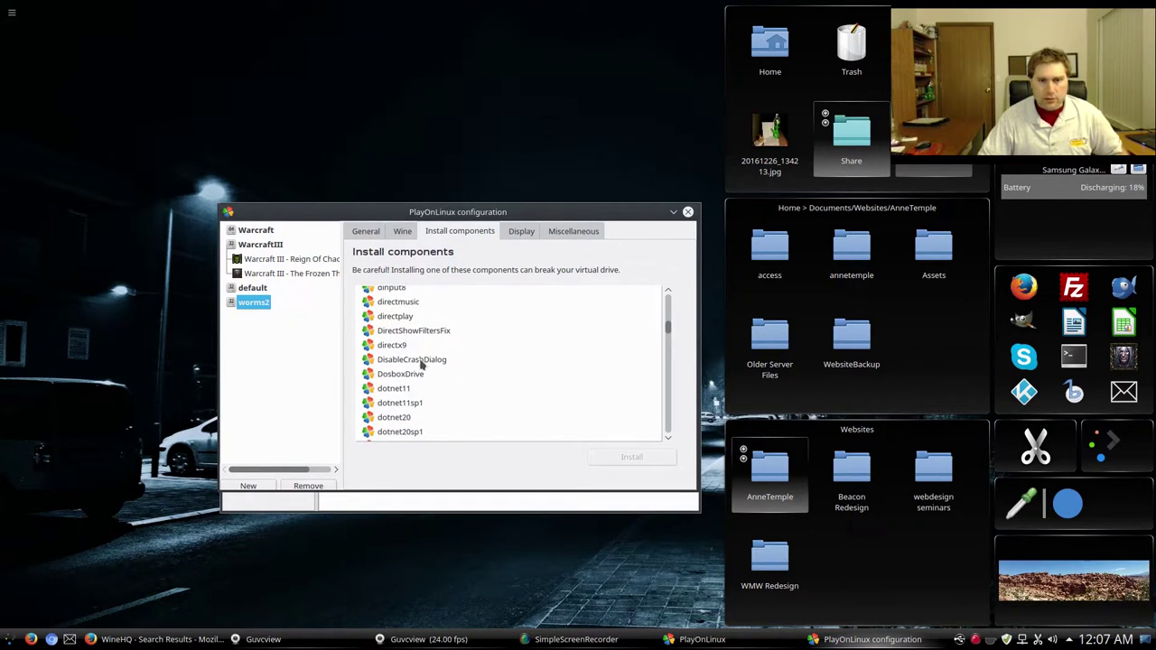
scroll(407, 323, down, 4)
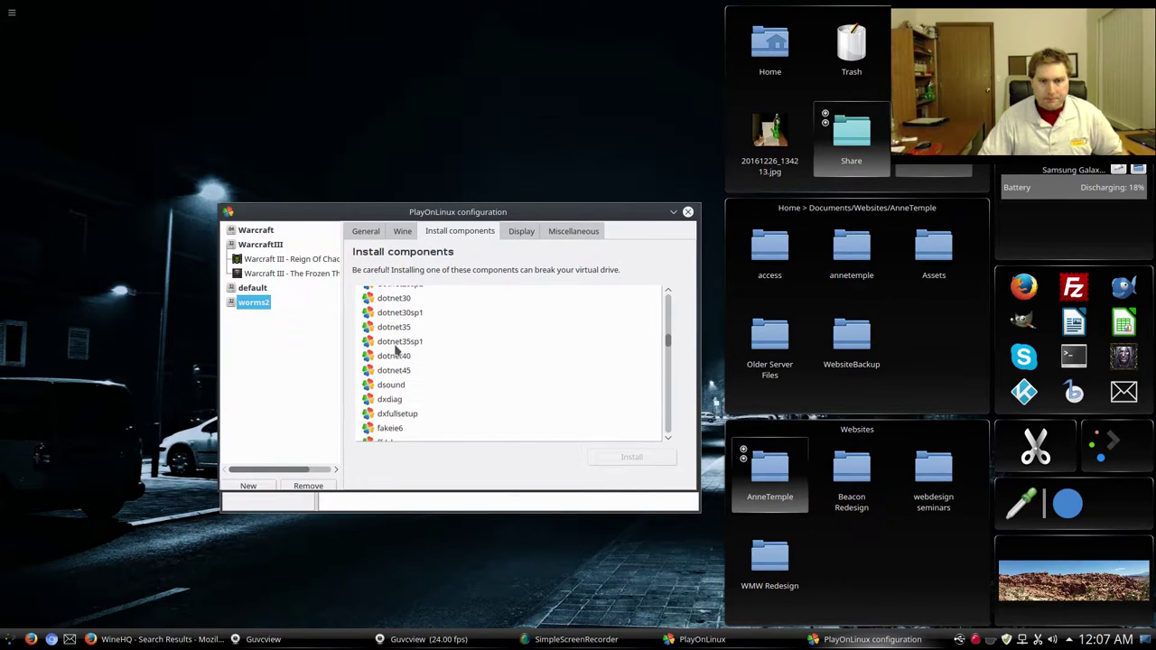
scroll(395, 350, down, 5)
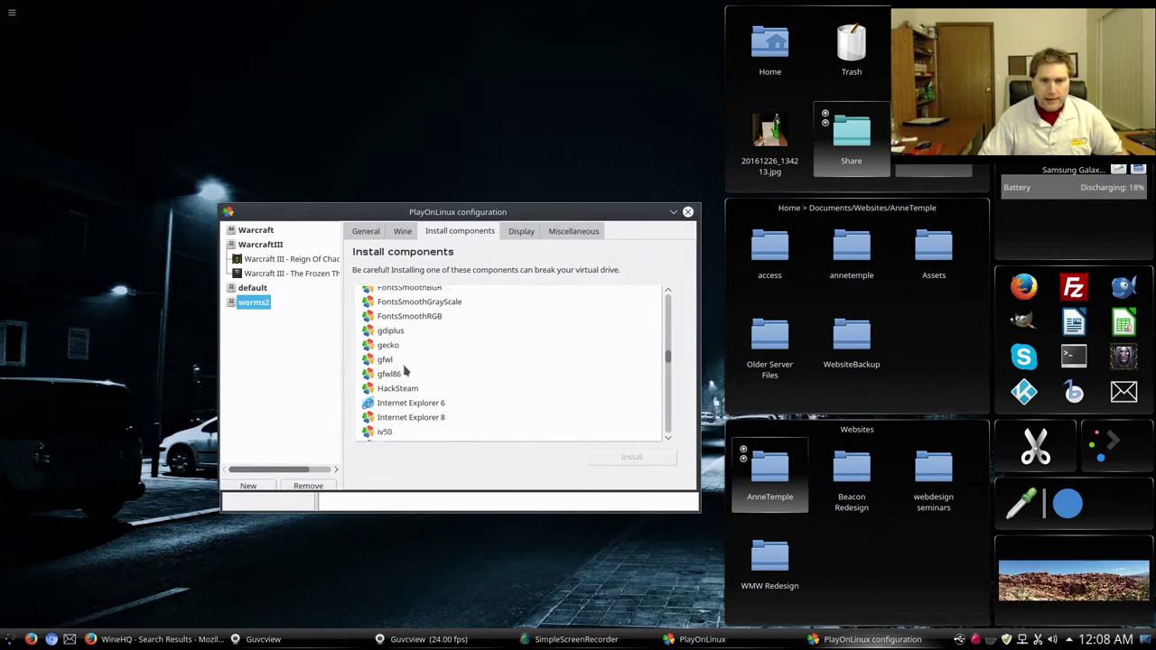
scroll(405, 370, down, 2)
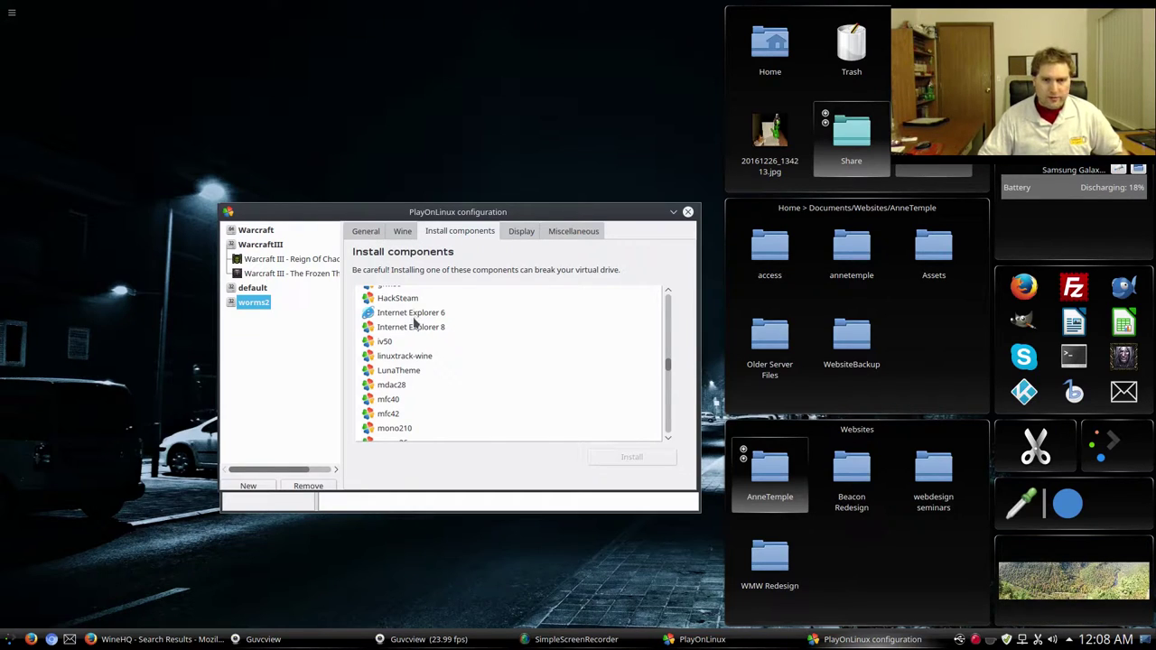
scroll(415, 322, down, 7)
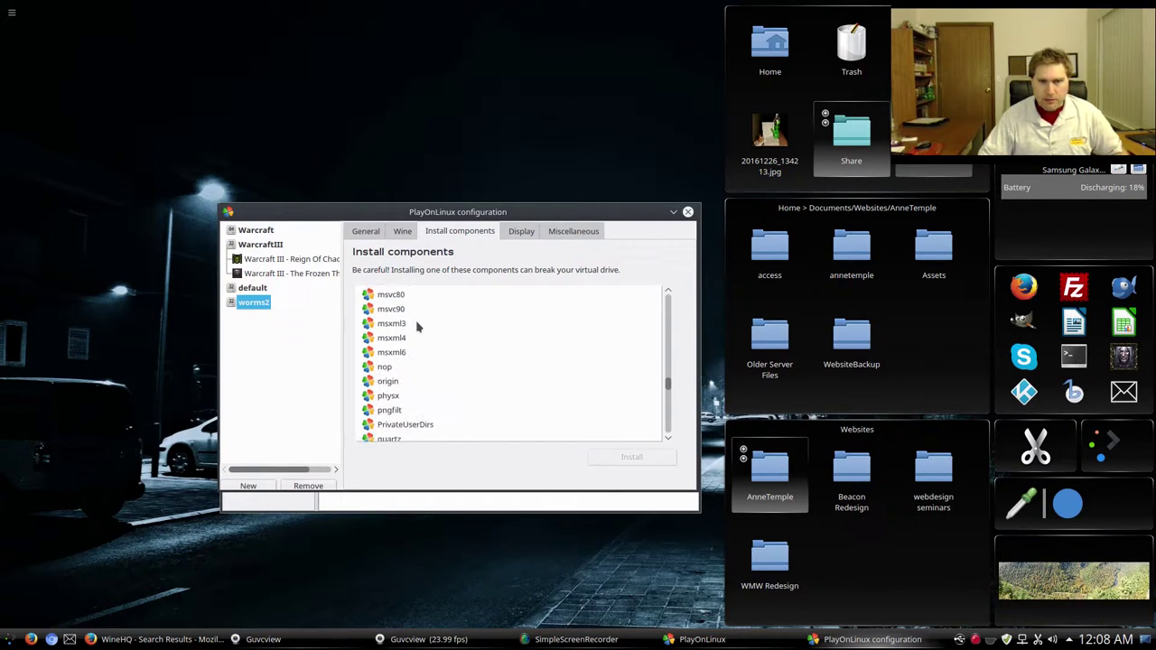
scroll(417, 327, down, 10)
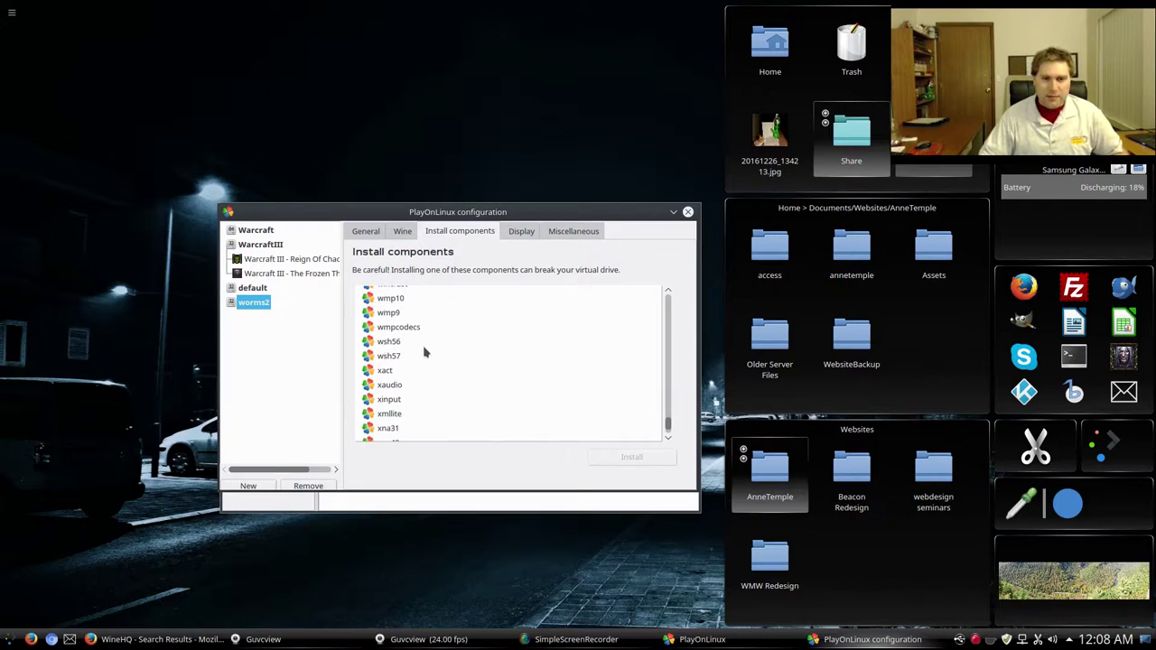
scroll(424, 352, down, 1)
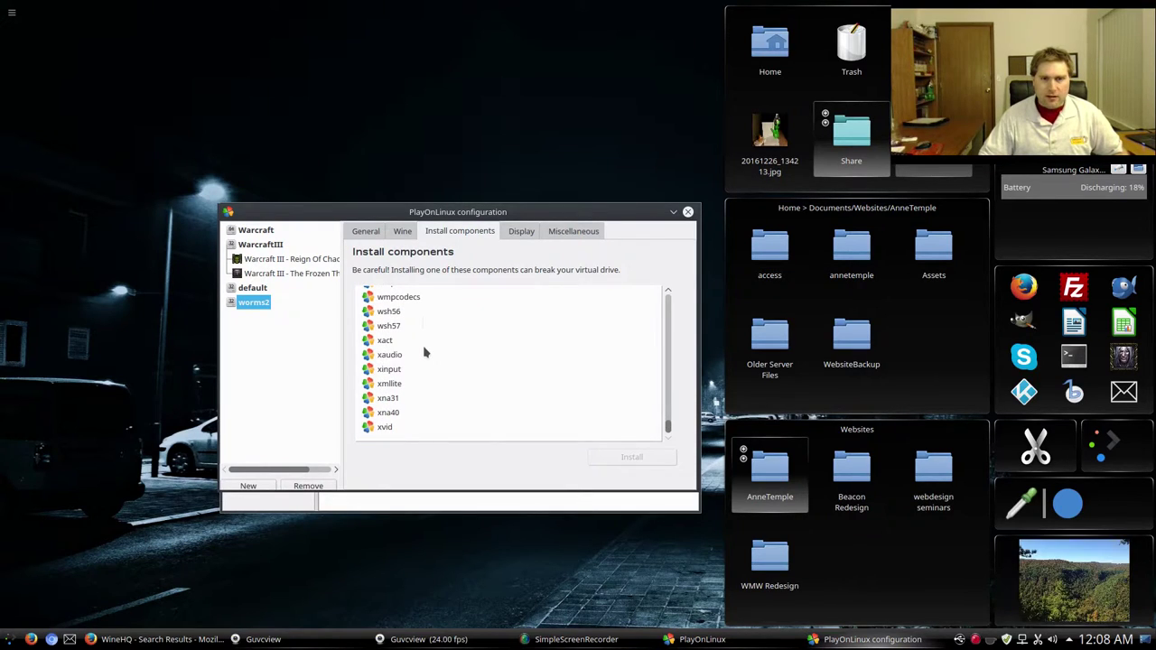
Look over the Display and Miscellaneous settings, then return to General showing Wine 2.0-rc3.
click(525, 233)
click(565, 235)
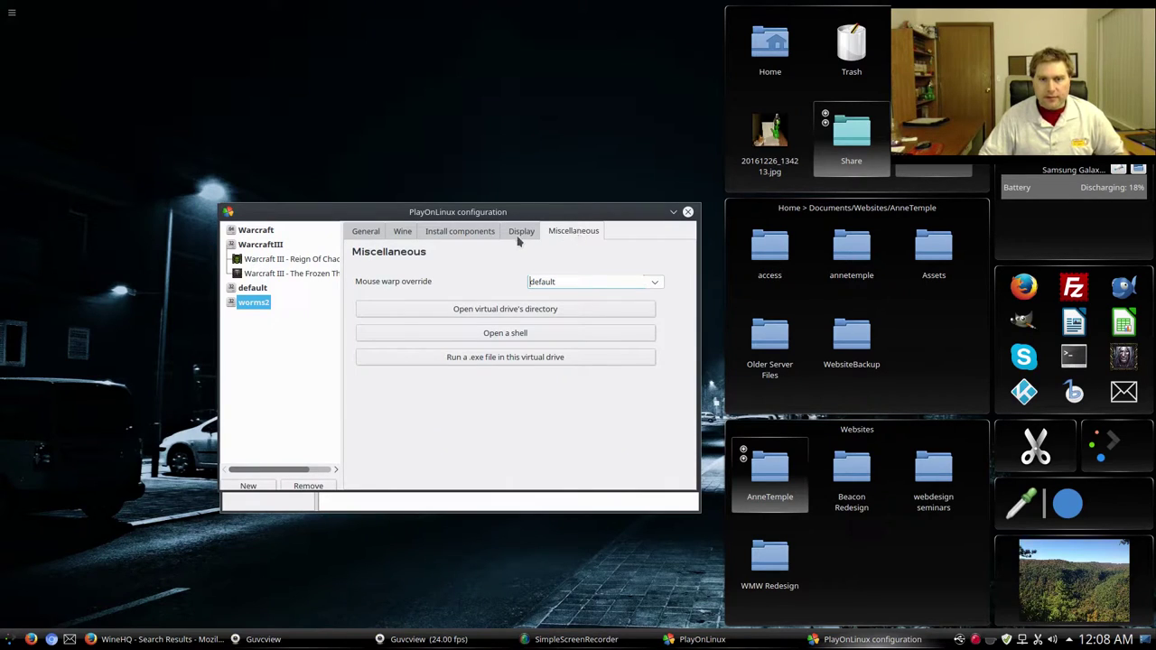
click(519, 234)
click(550, 234)
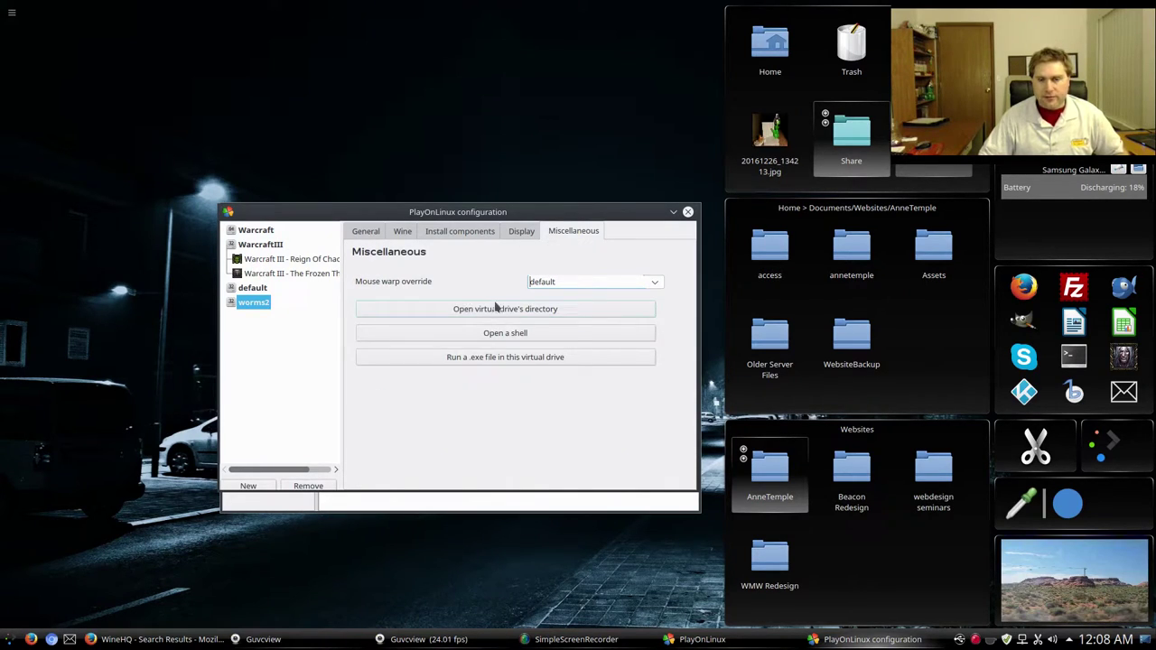
click(367, 232)
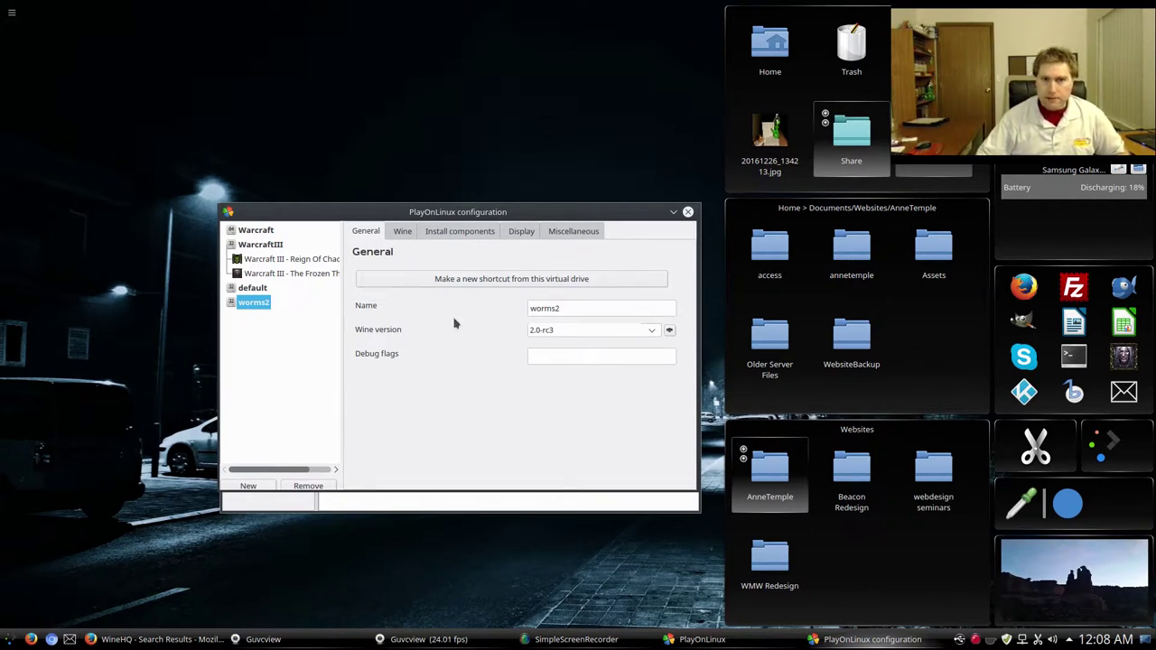
Start a new shortcut from the worms2 drive targeting frontend.exe.
click(482, 281)
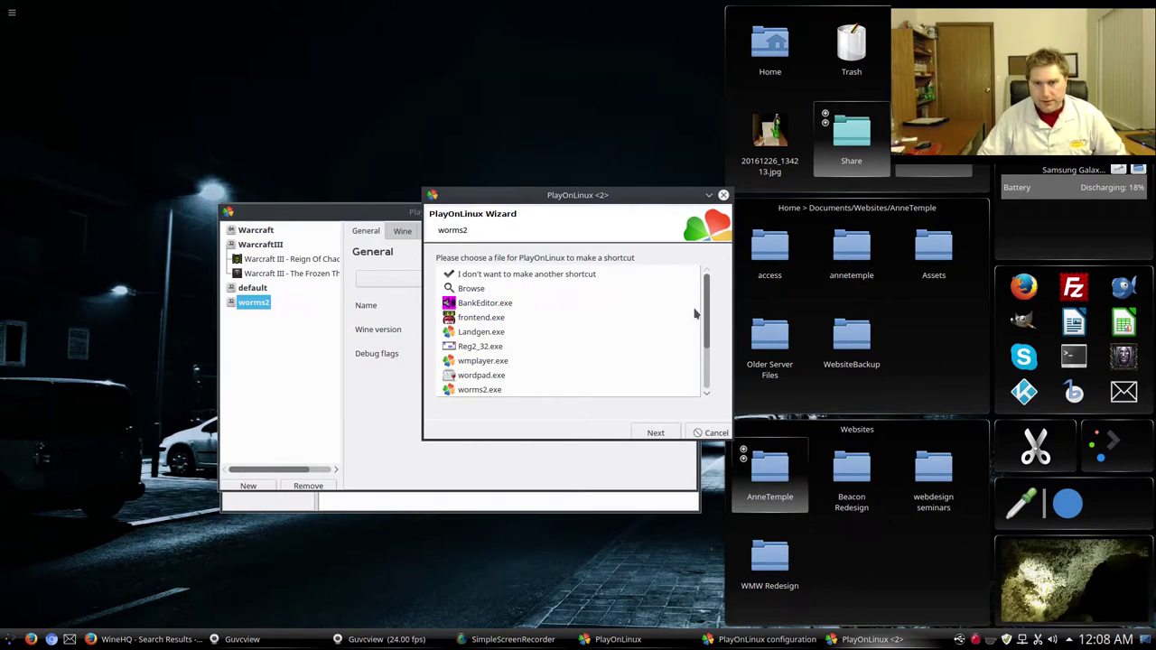
scroll(707, 324, down, 1)
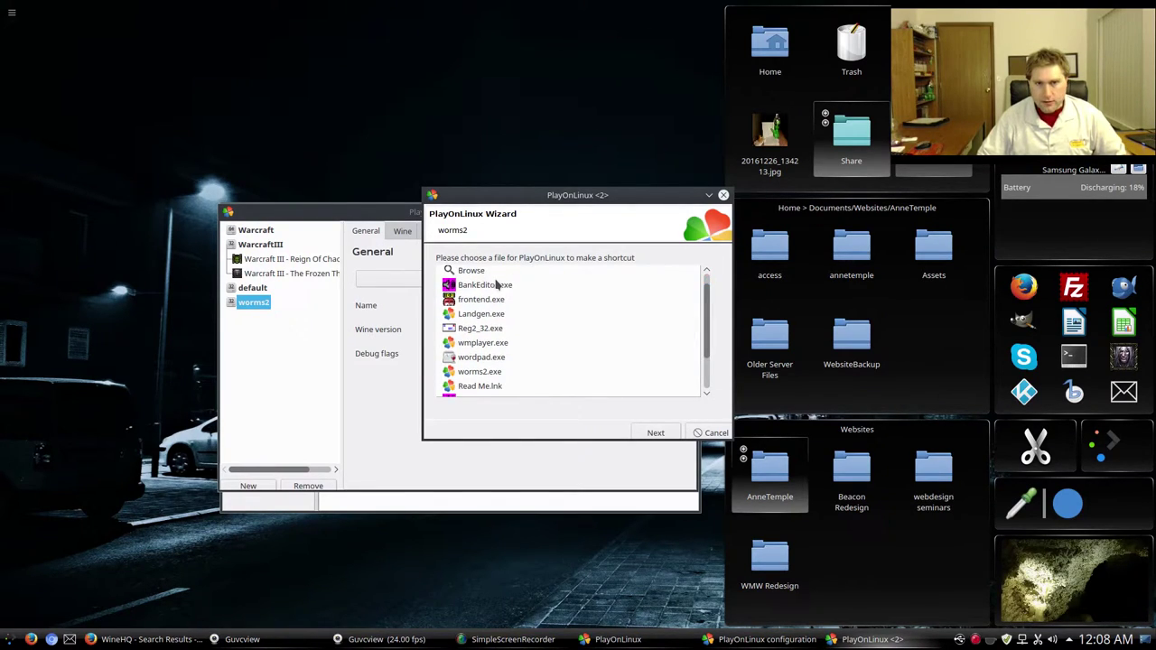
click(496, 300)
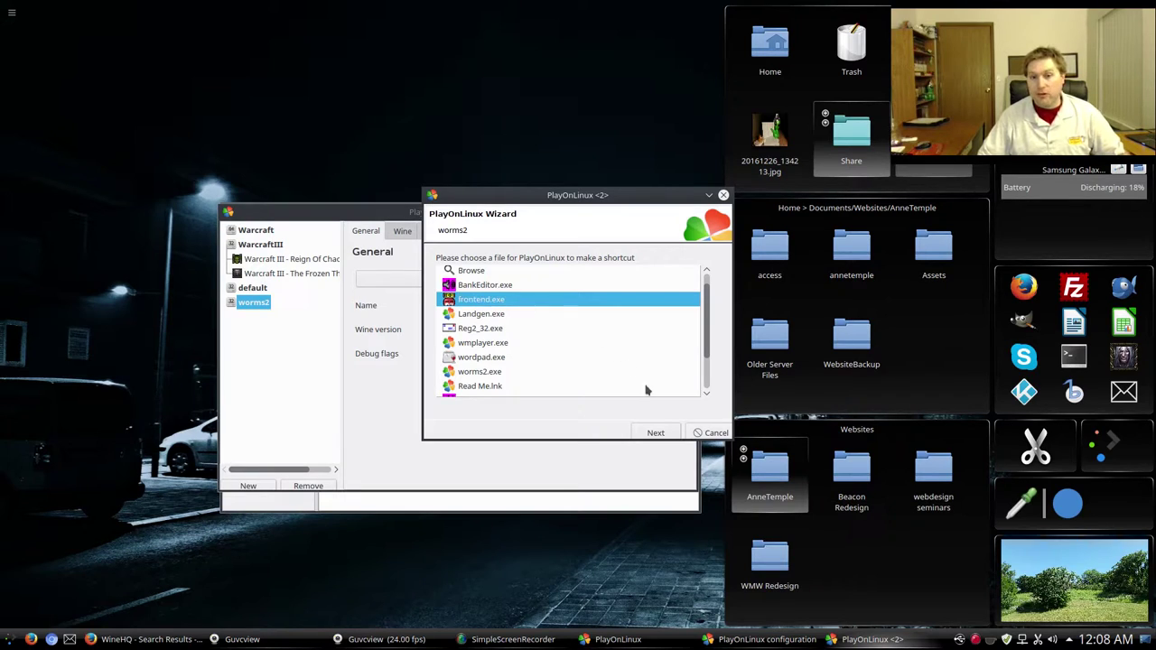
click(670, 430)
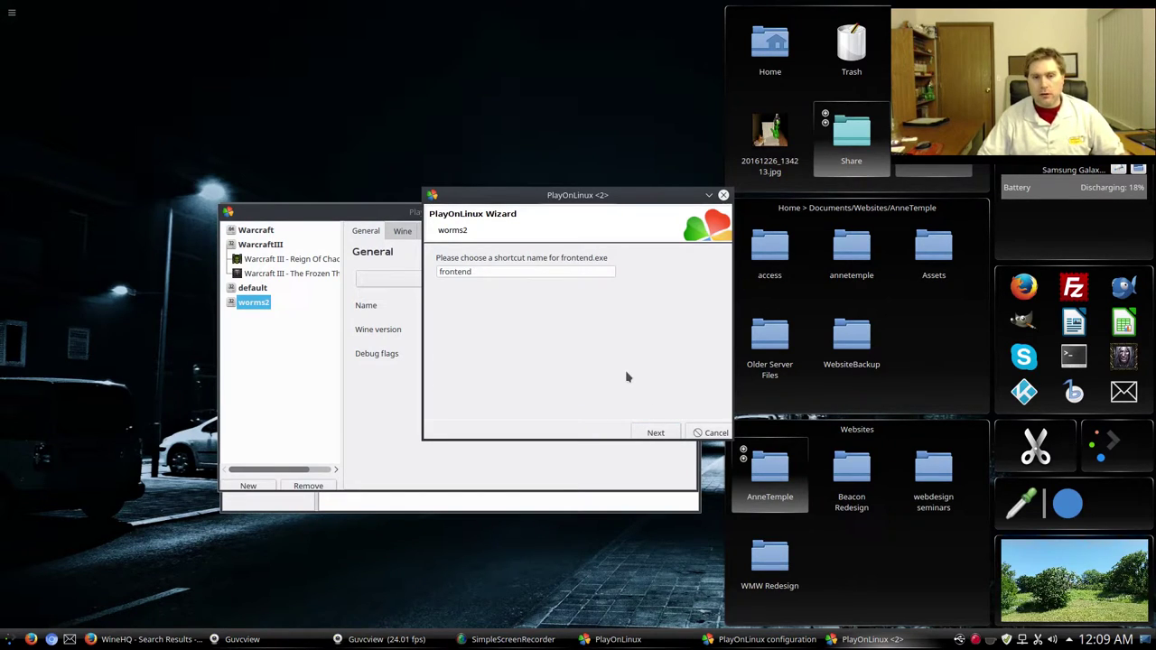
Name the shortcut Worms2 and finish without making another shortcut.
double_click(490, 268)
text(Worms2)
click(650, 433)
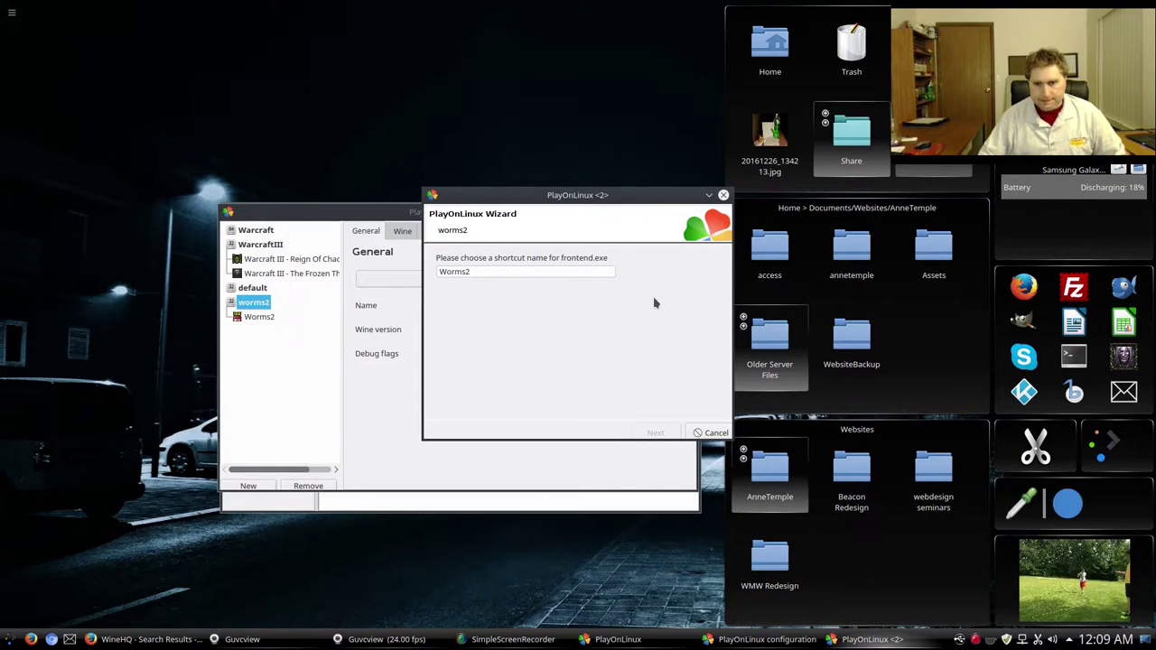
key(Return)
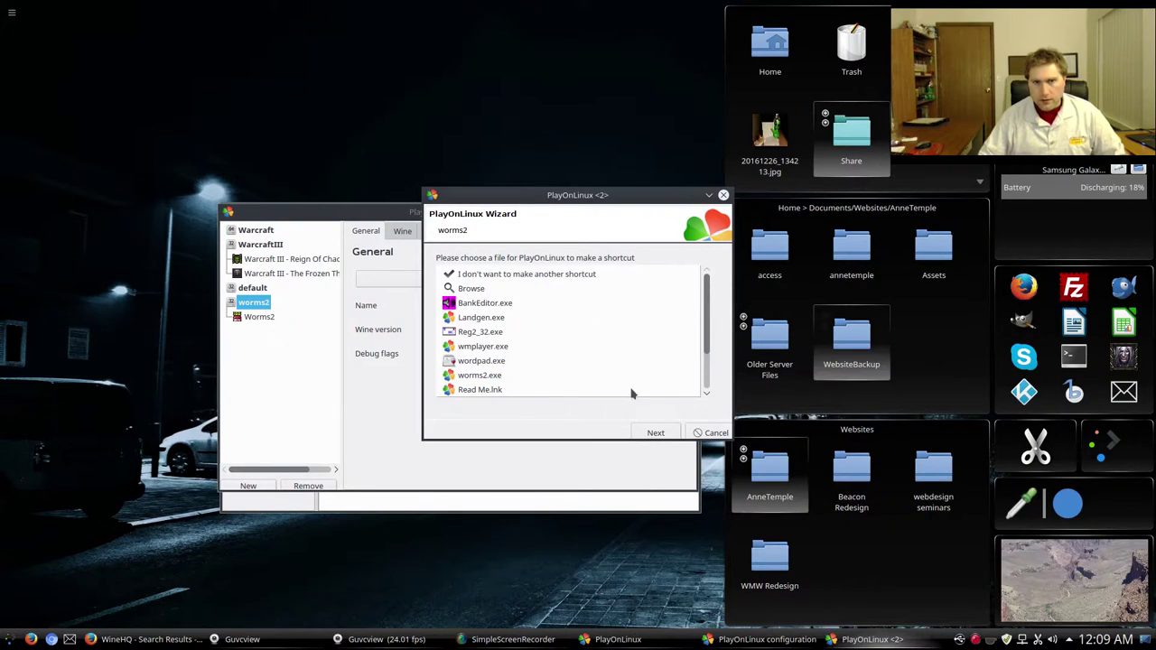
click(551, 275)
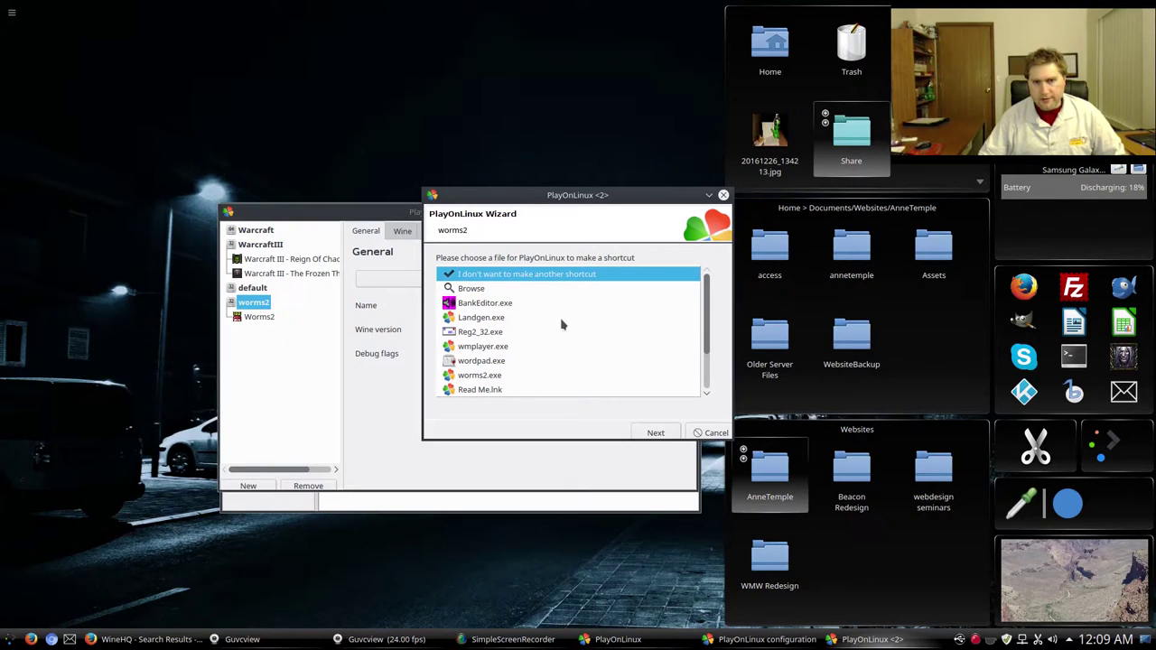
click(655, 433)
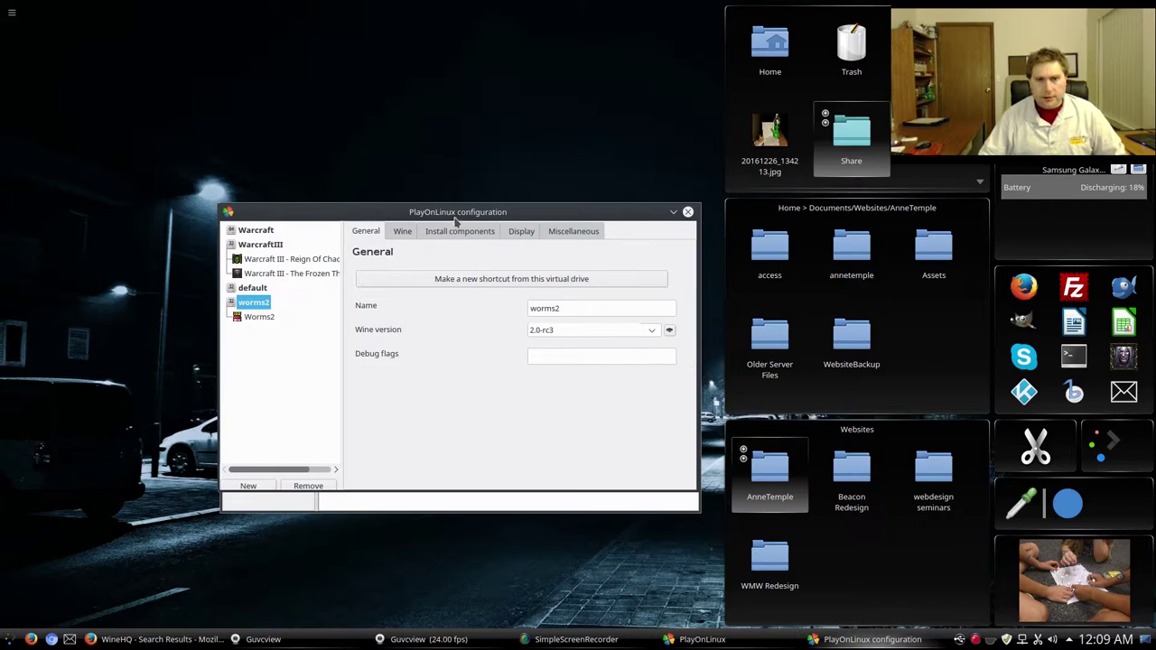
Close the worms2 configuration, run Worms2 from the list, and centre its Wine desktop window.
click(688, 214)
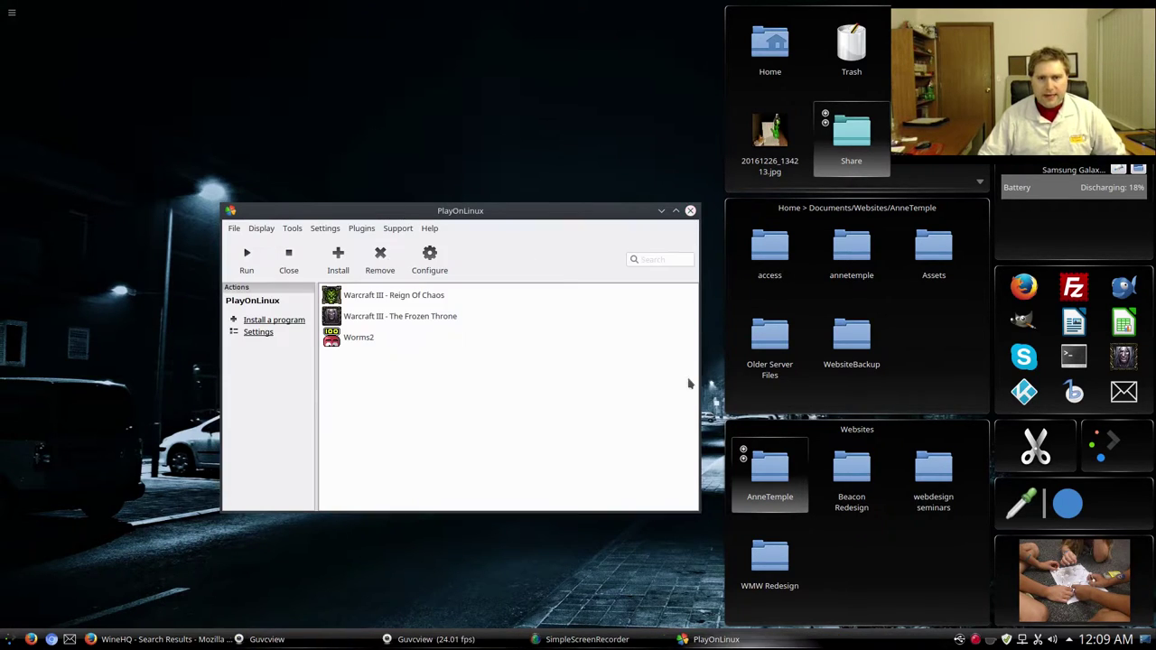
click(364, 340)
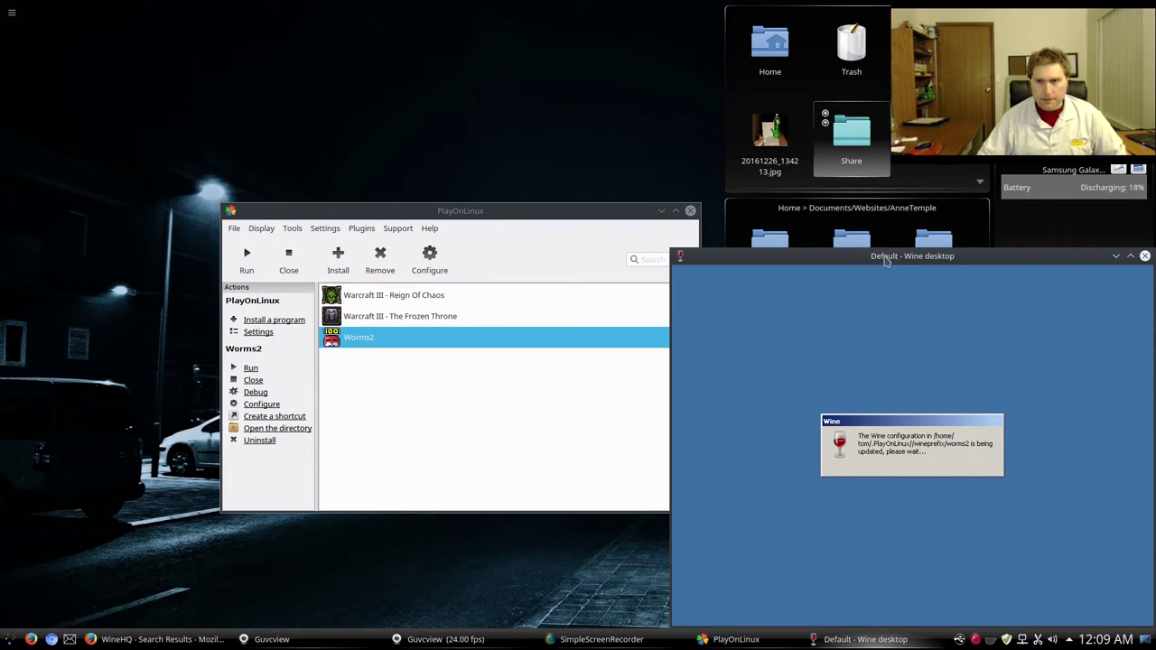
drag(885, 260, 493, 159)
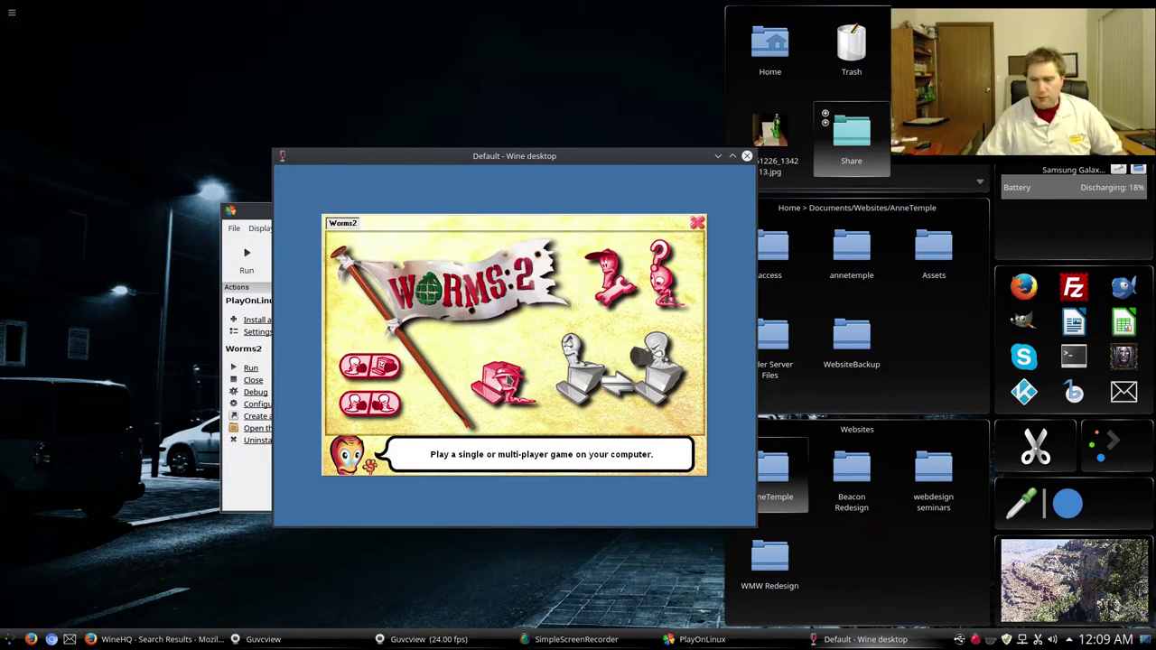
Start a local game and create team TEAM17MicroProse with random names for worms 2–8.
click(507, 383)
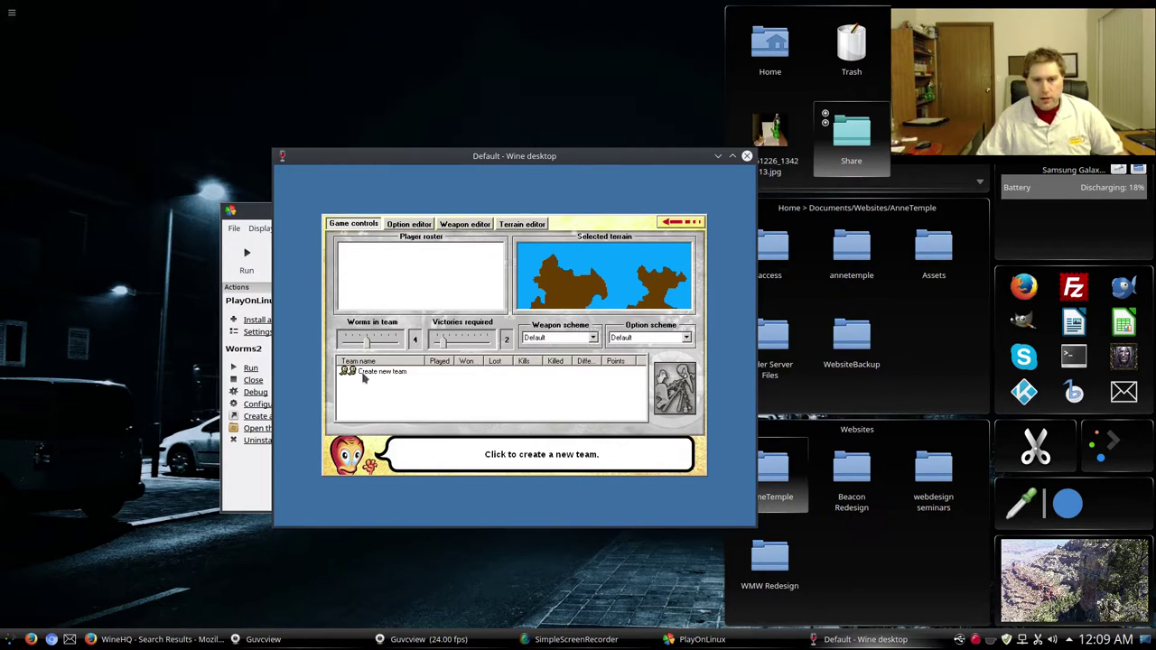
click(365, 373)
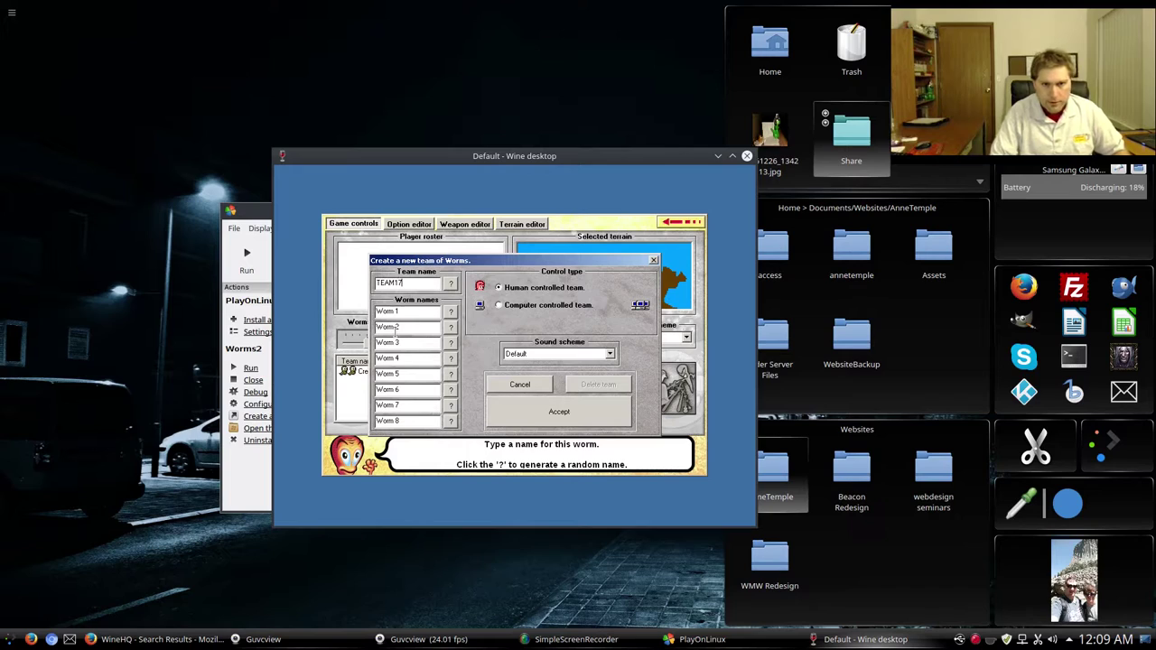
text(TEAM17MicroProse)
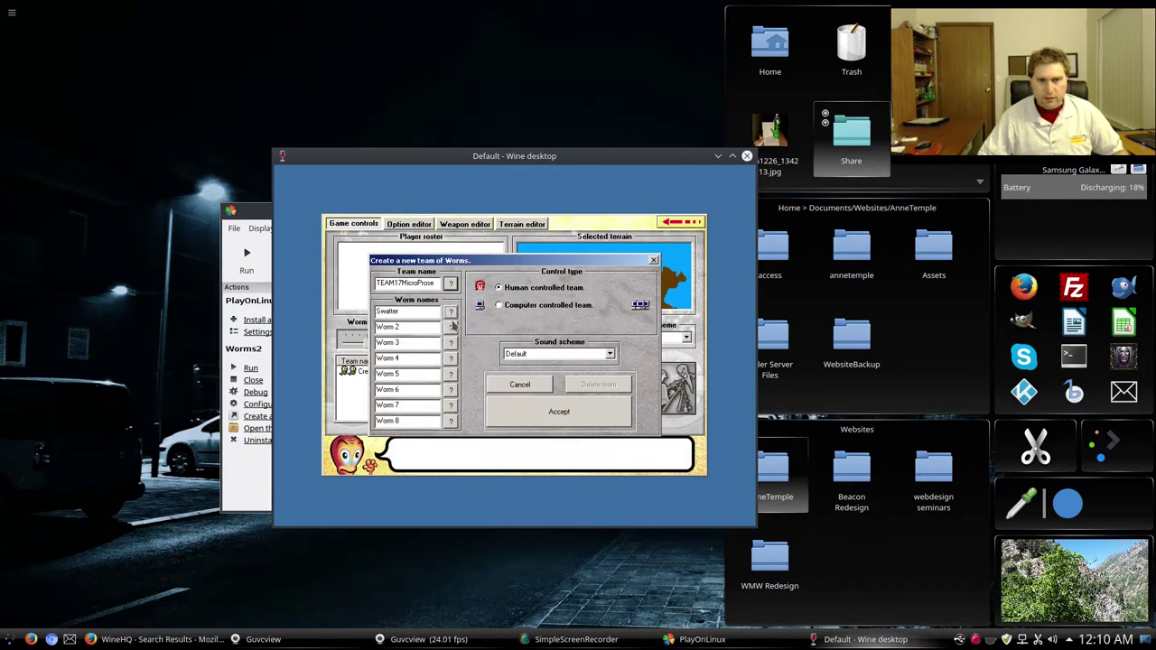
click(451, 327)
click(450, 342)
click(450, 358)
click(451, 374)
click(451, 389)
click(451, 405)
click(450, 421)
Pick a sound scheme for TEAM17MicroProse and accept the team.
click(560, 355)
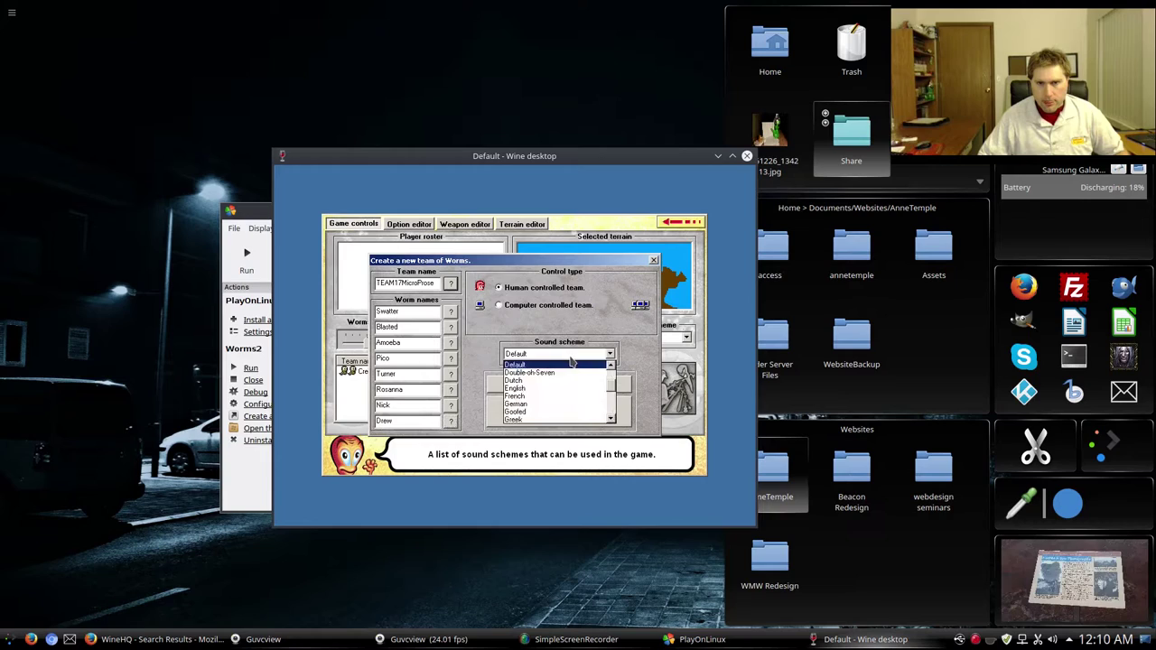
scroll(551, 384, down, 4)
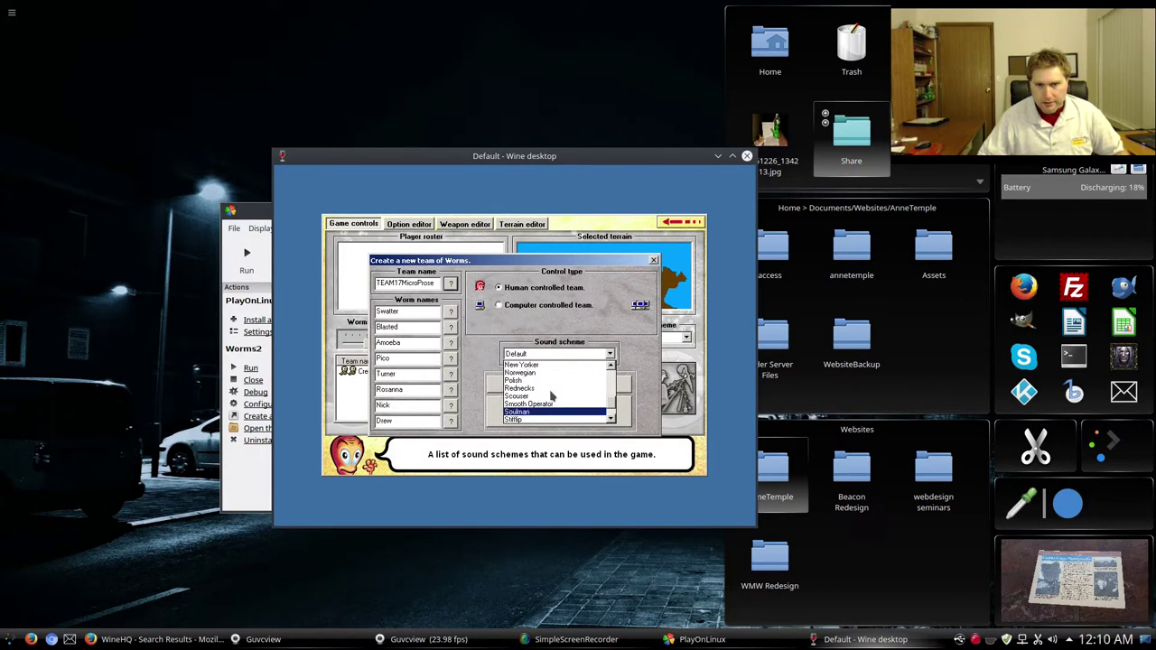
scroll(549, 397, up, 2)
click(551, 394)
click(555, 404)
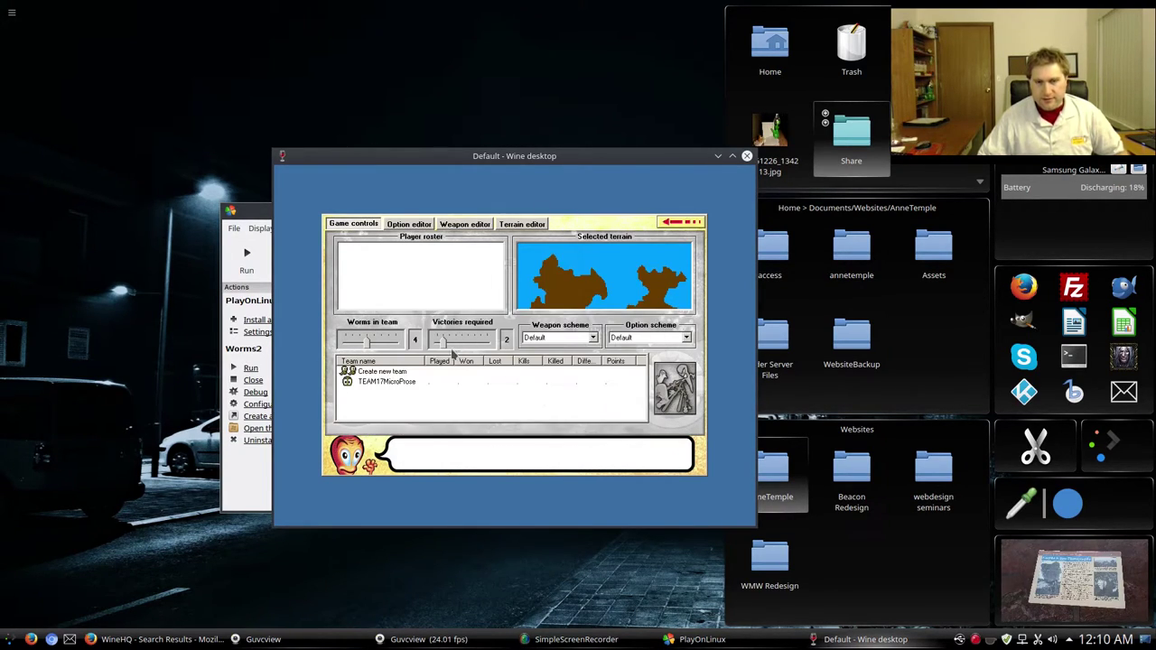
Create the second team, Roscoe, with the Yorkshire Tykes sound scheme.
click(386, 372)
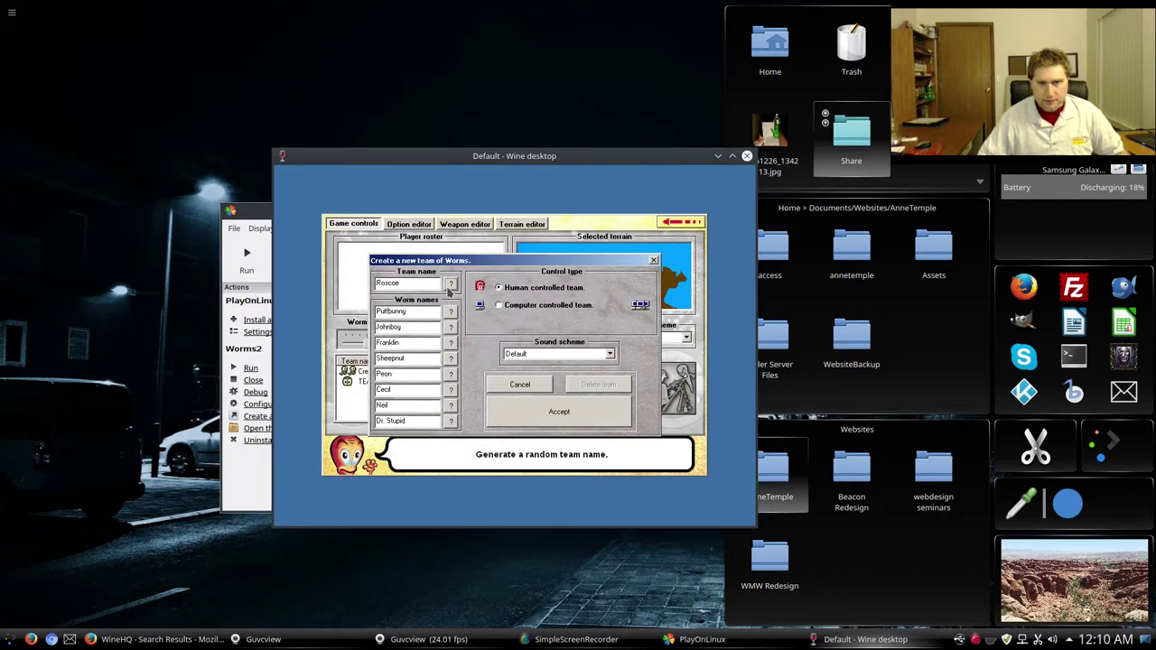
click(569, 354)
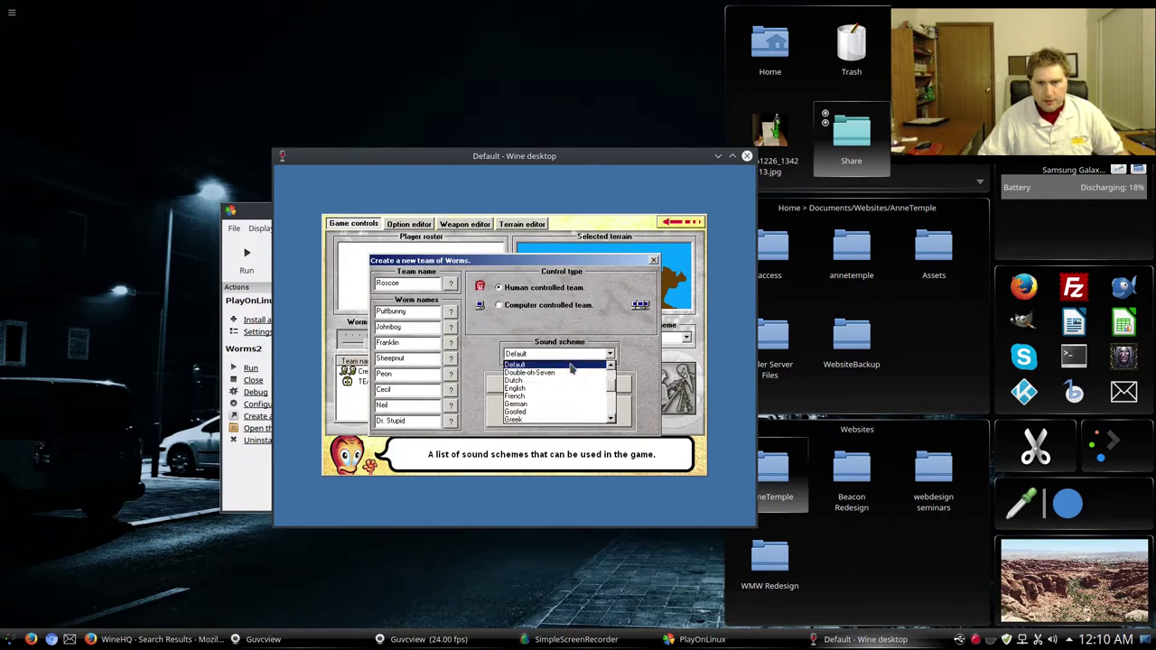
scroll(560, 393, down, 6)
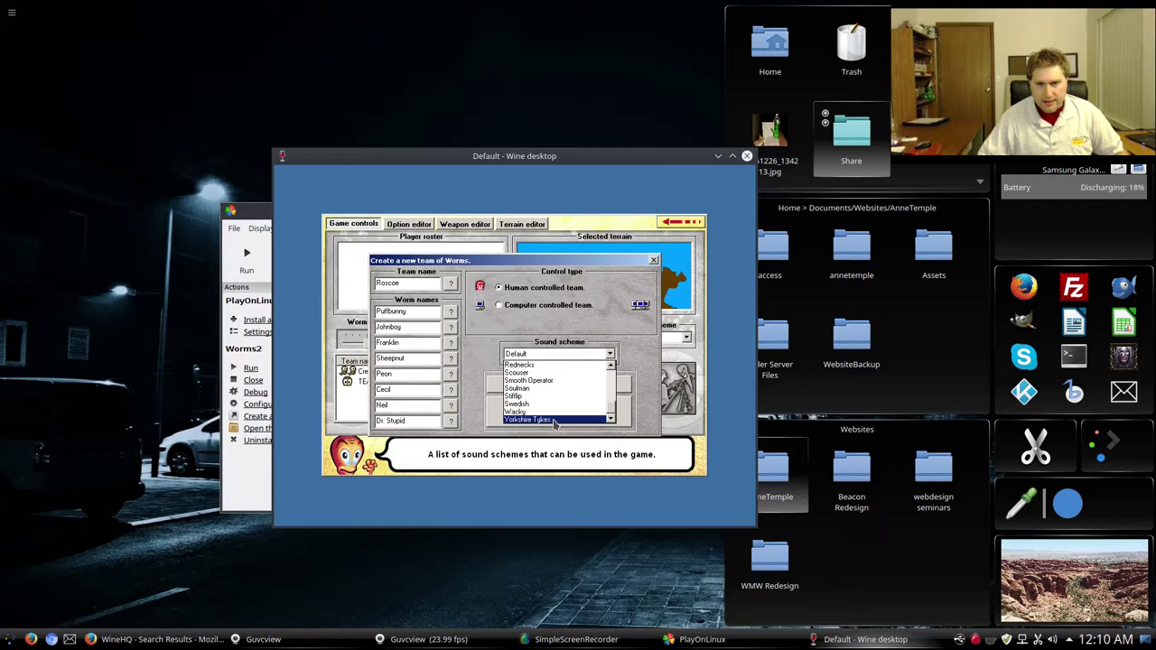
click(555, 420)
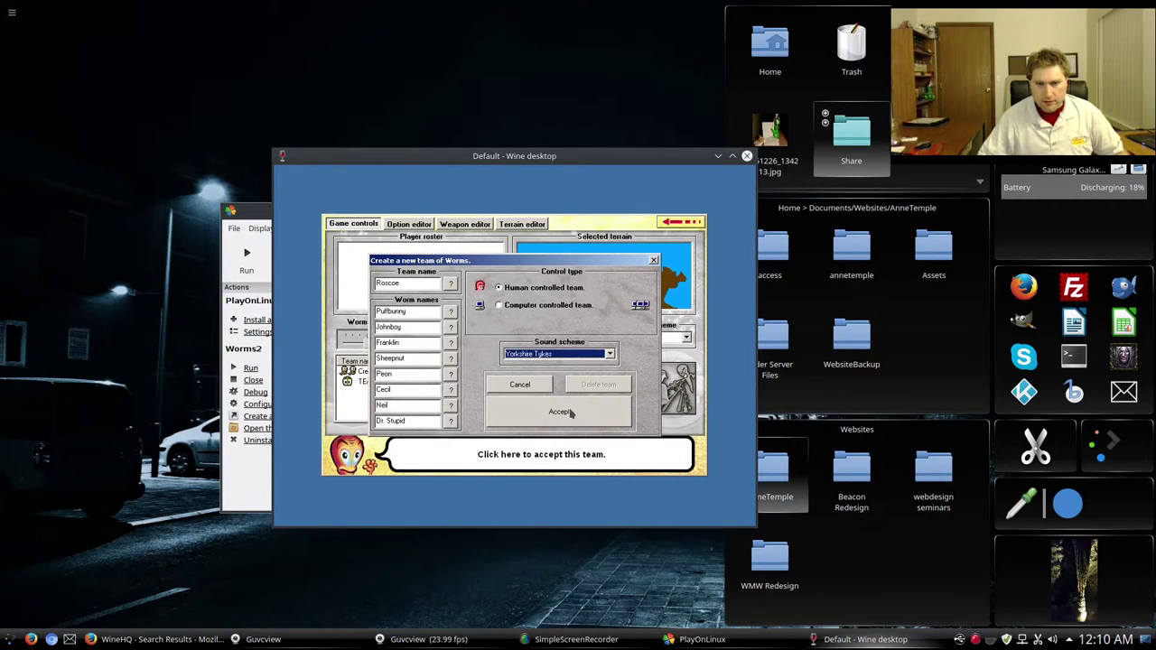
click(566, 411)
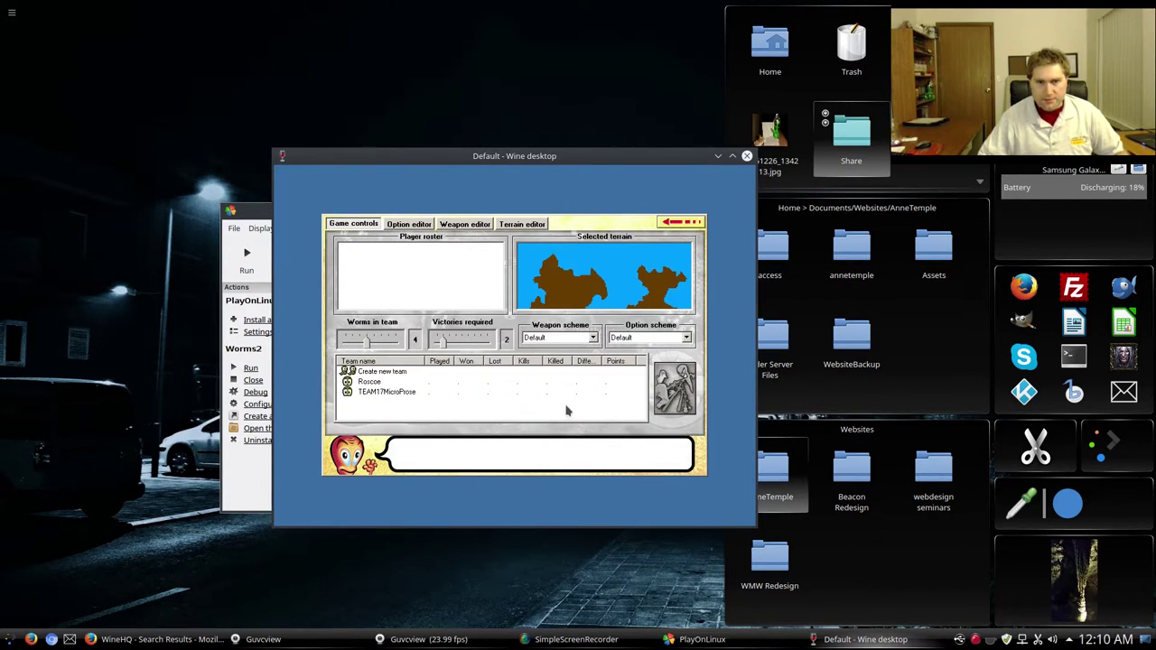
Add Roscoe and TEAM17MicroProse to the roster and set HELL terrain with brown water.
click(391, 382)
click(391, 382)
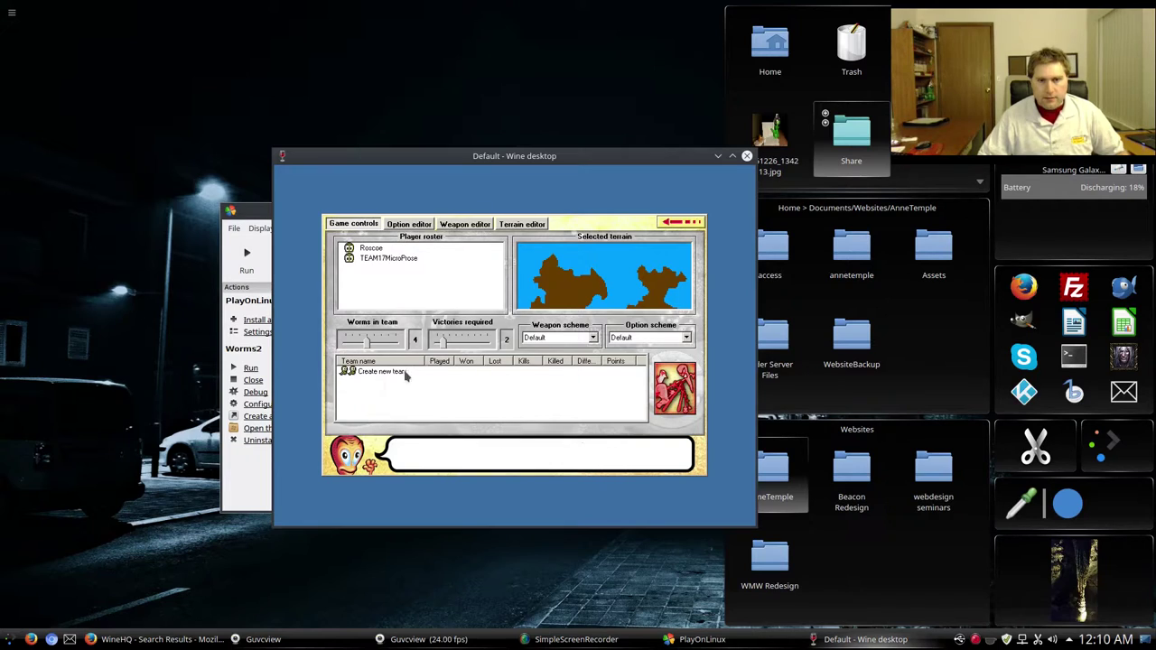
click(626, 274)
click(641, 257)
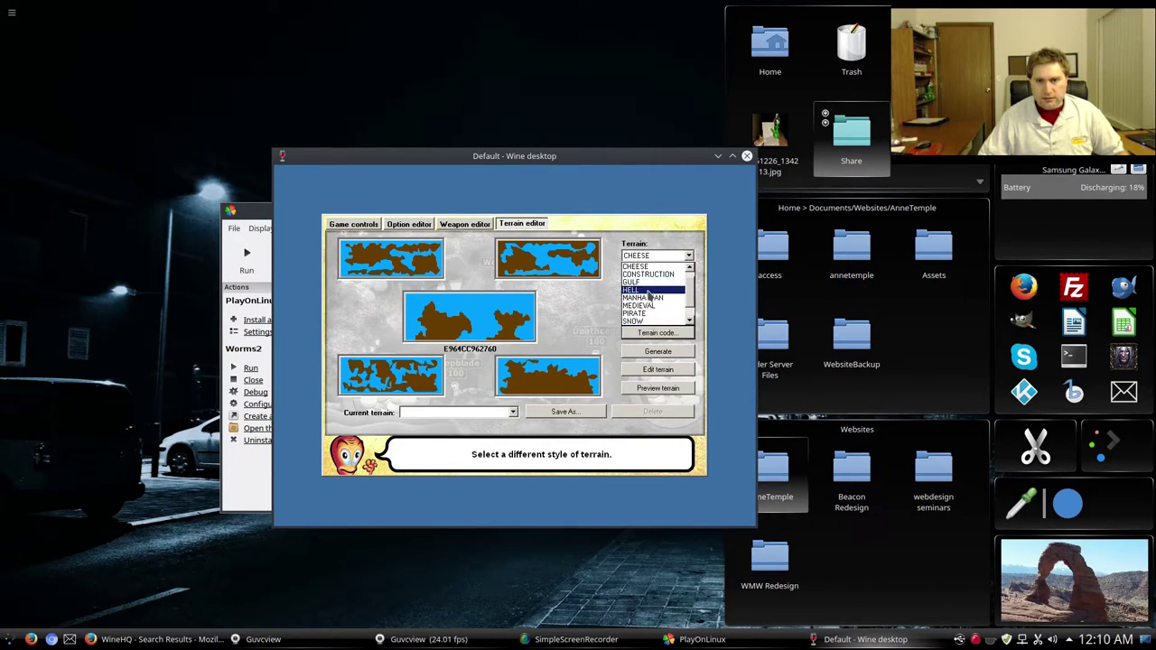
click(648, 291)
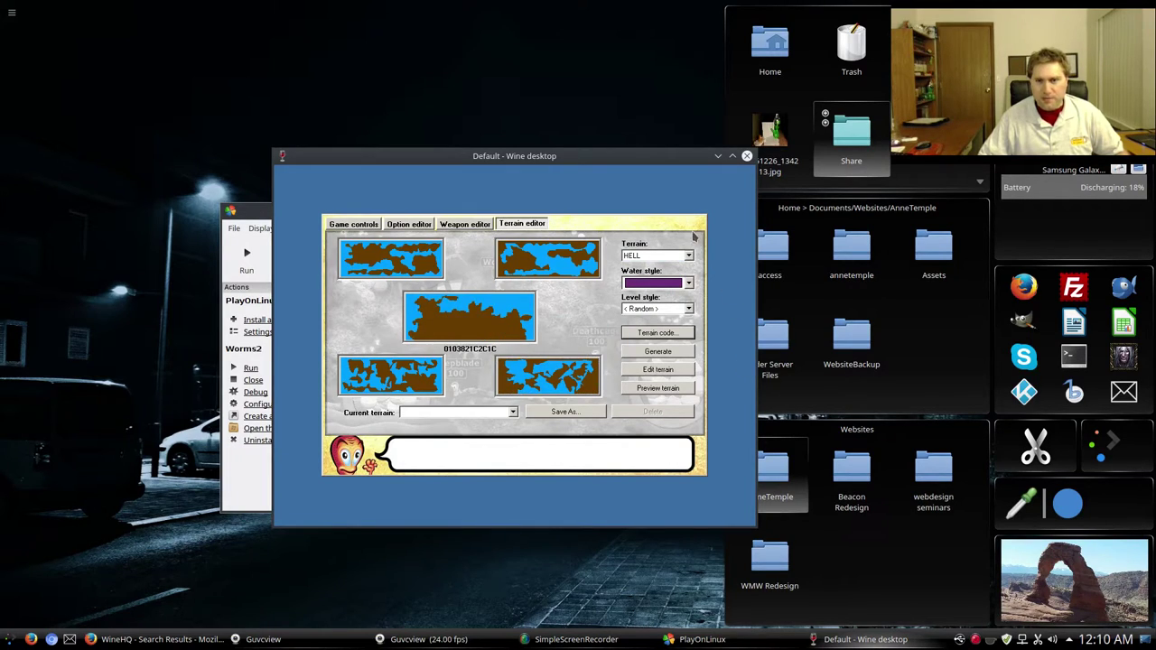
click(688, 283)
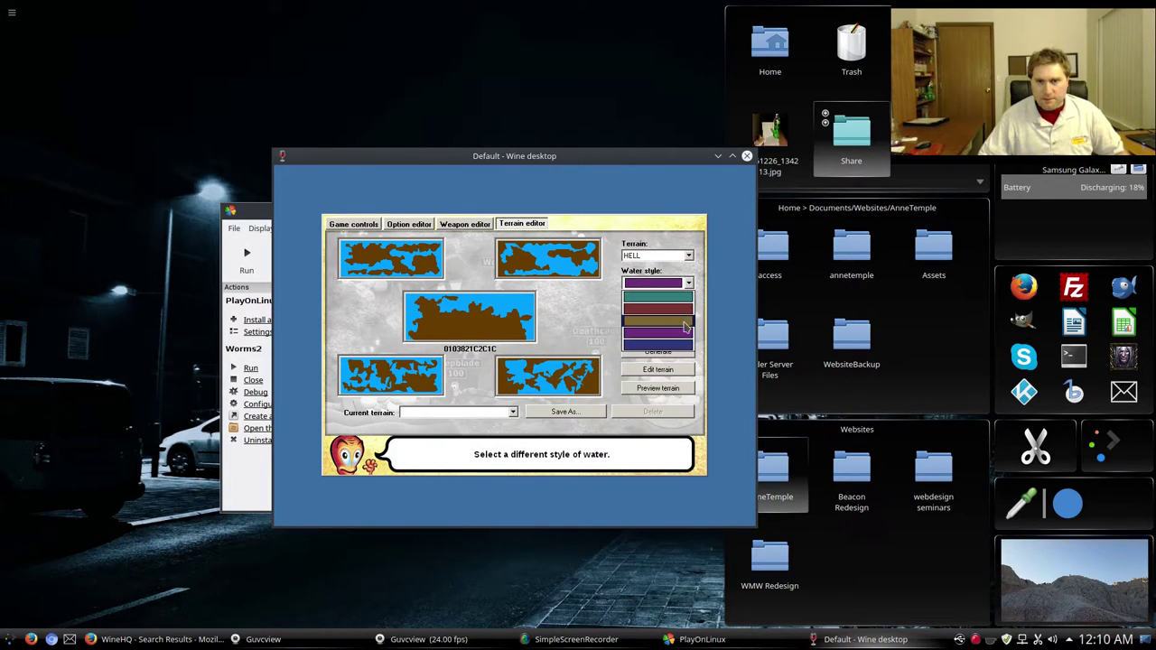
click(686, 323)
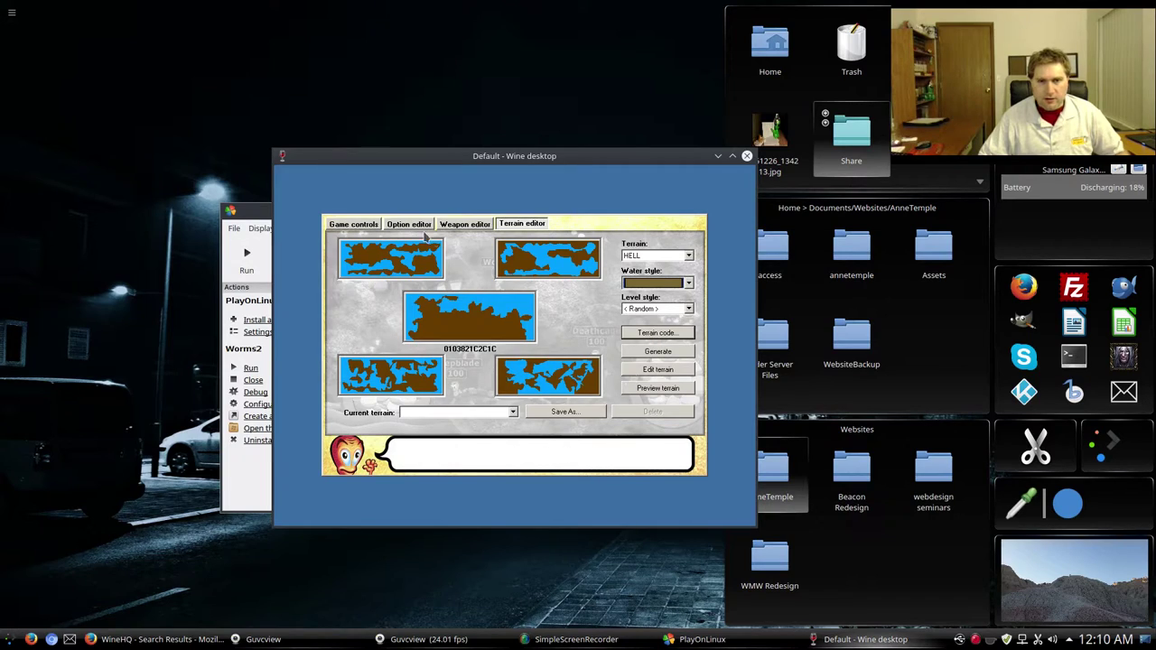
click(461, 224)
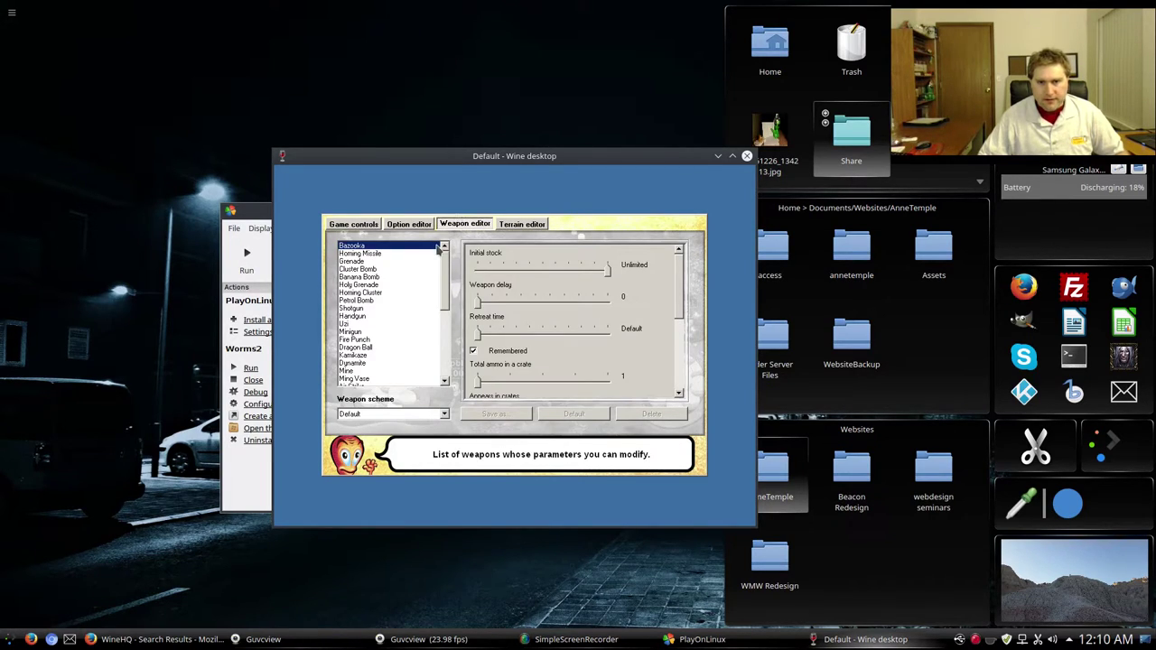
Load the Worms weapon scheme in the weapon editor.
click(443, 413)
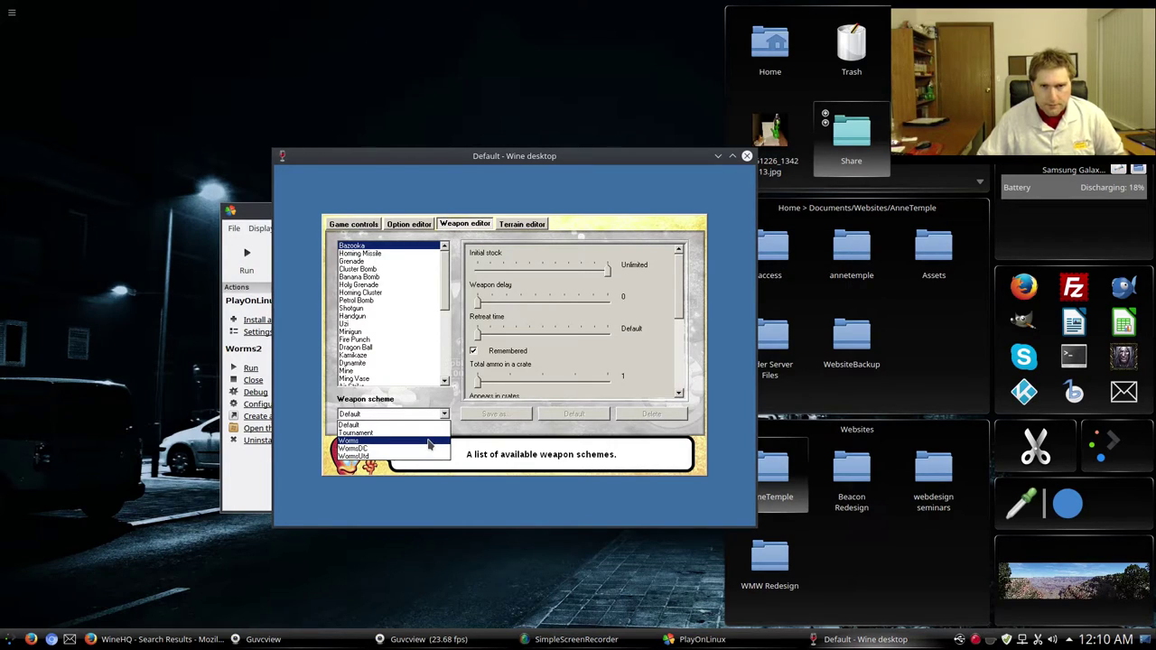
click(429, 442)
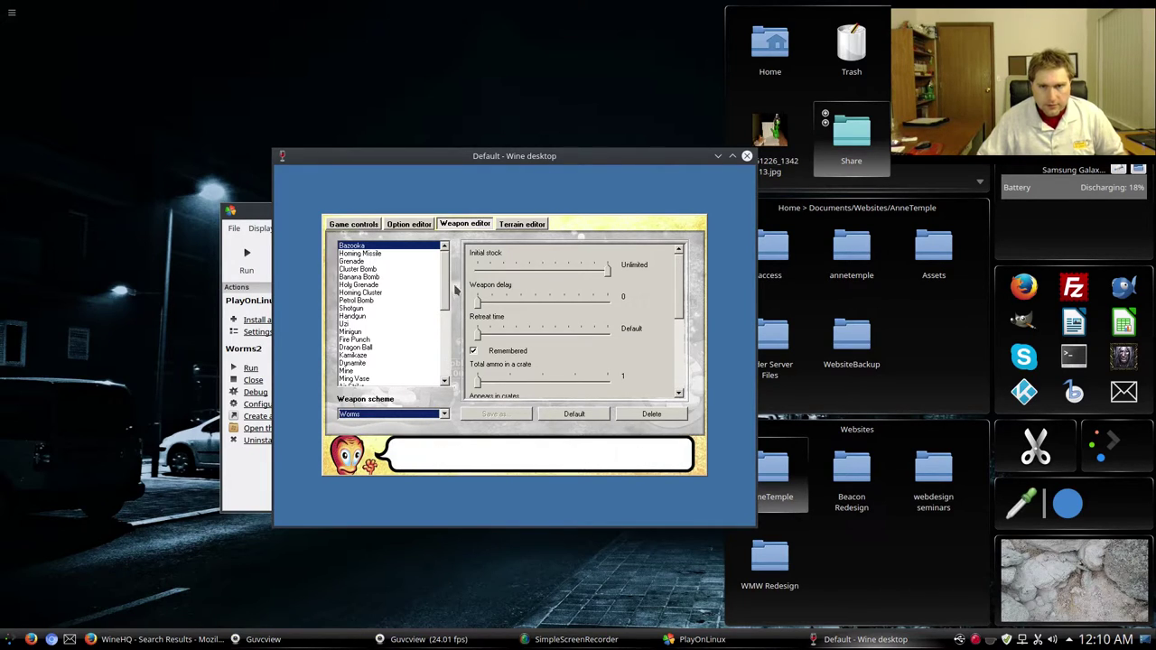
scroll(448, 294, down, 1)
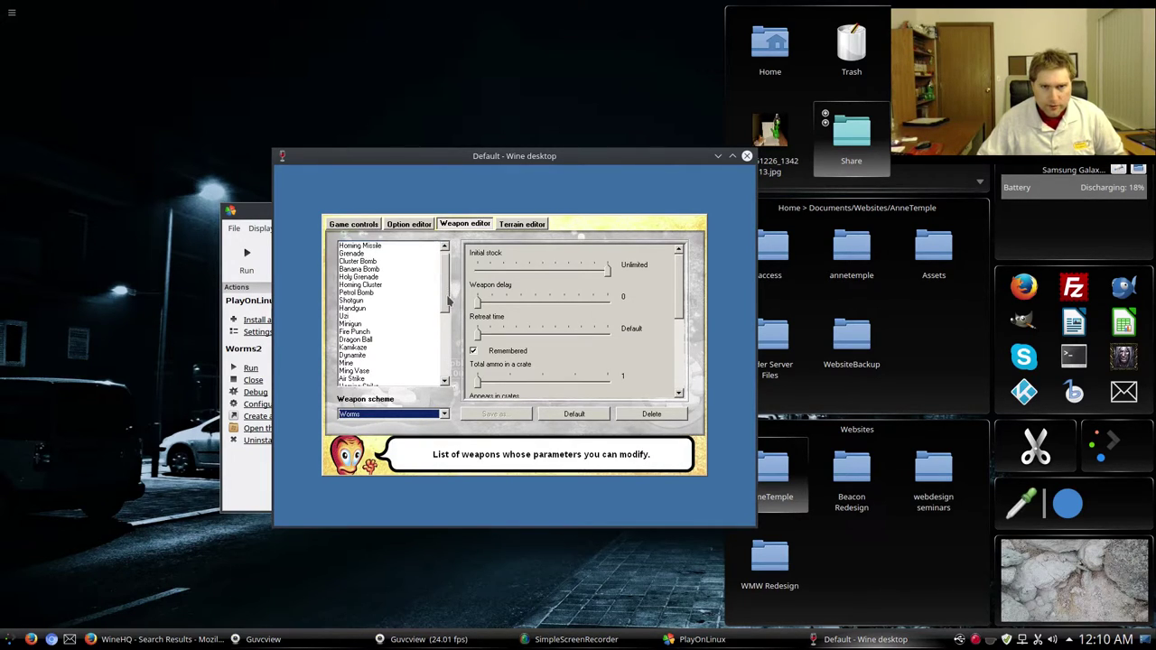
scroll(417, 330, down, 3)
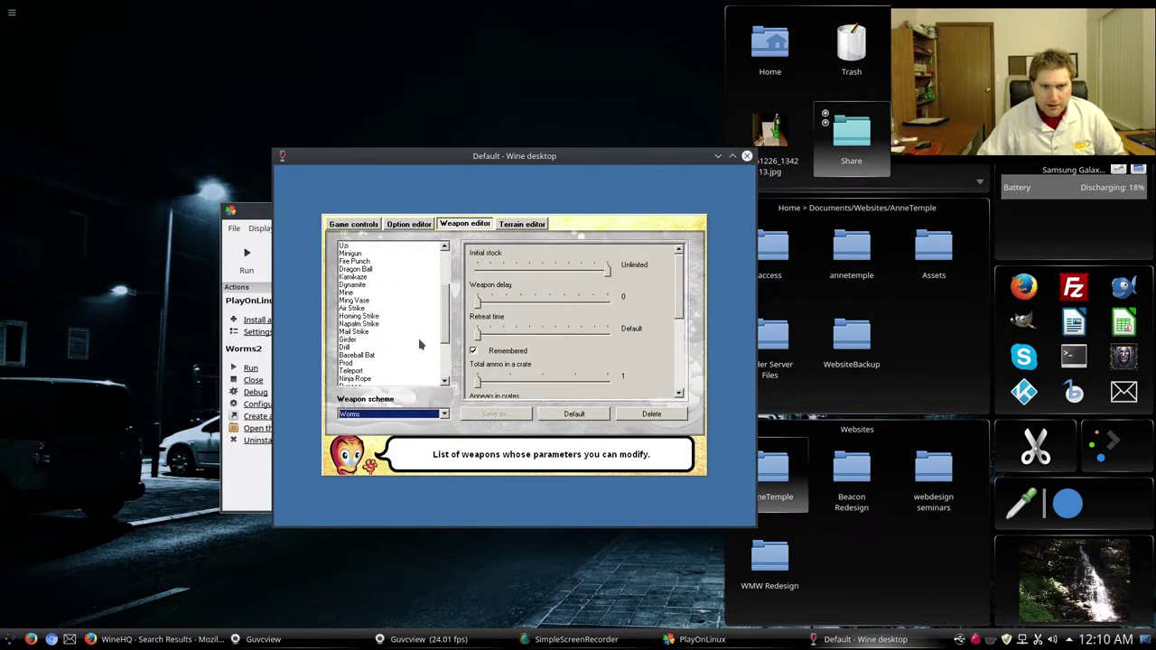
scroll(416, 343, down, 3)
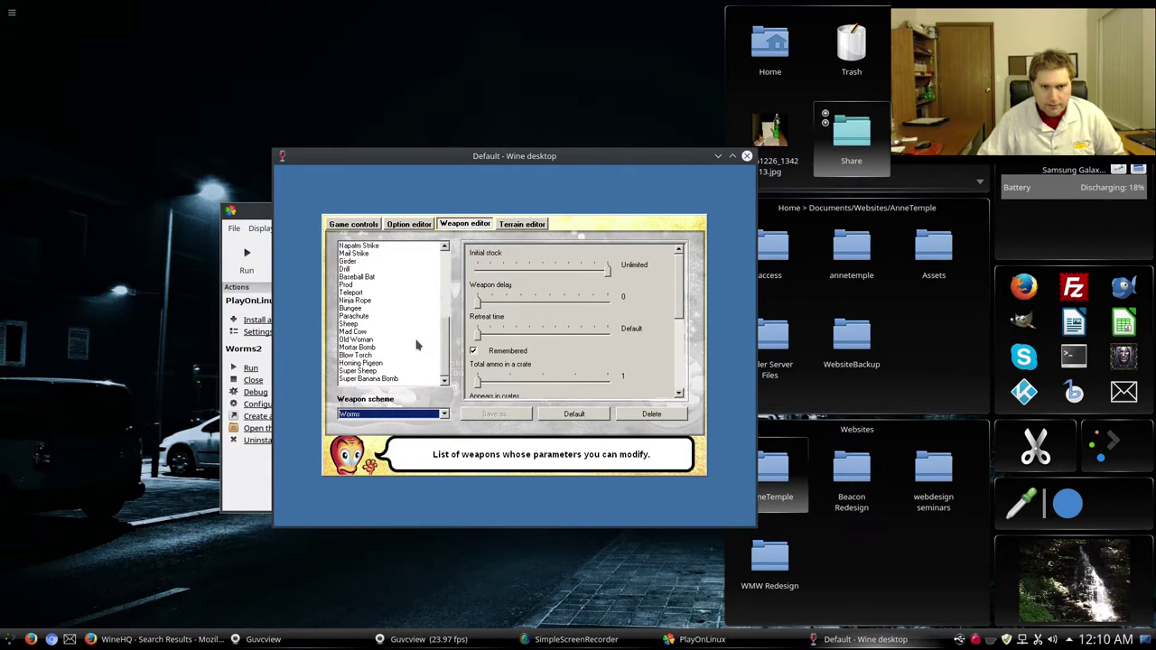
scroll(417, 343, up, 2)
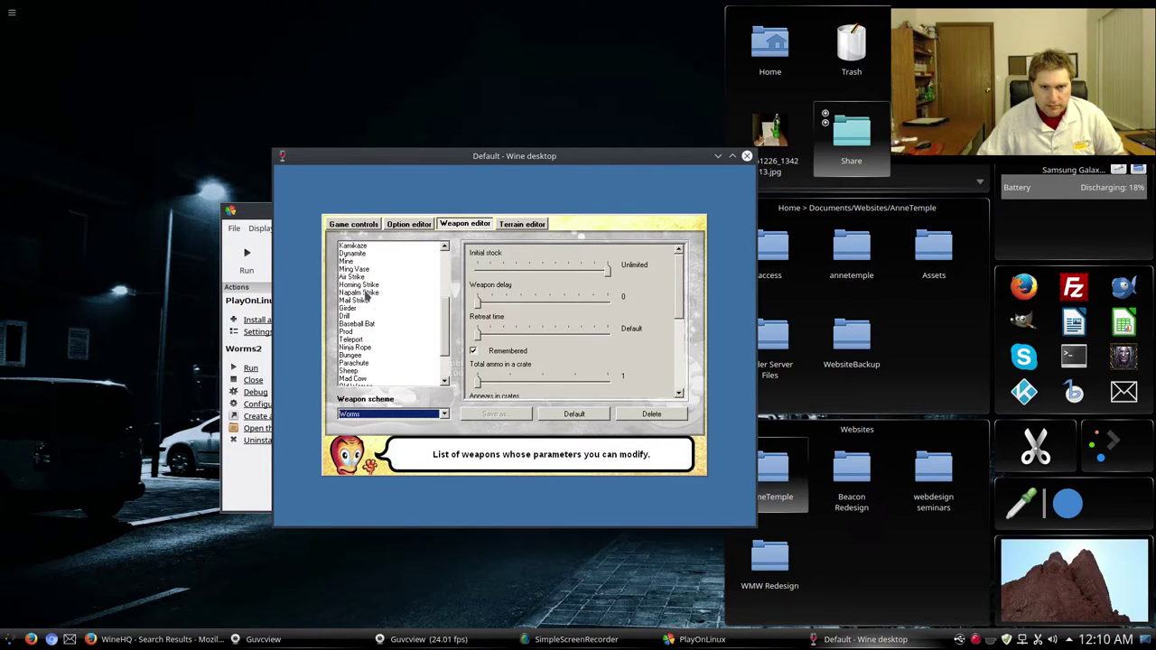
Select Homing Strike and set its sliders to 8 bomblets and 8.00-second homing time.
click(364, 285)
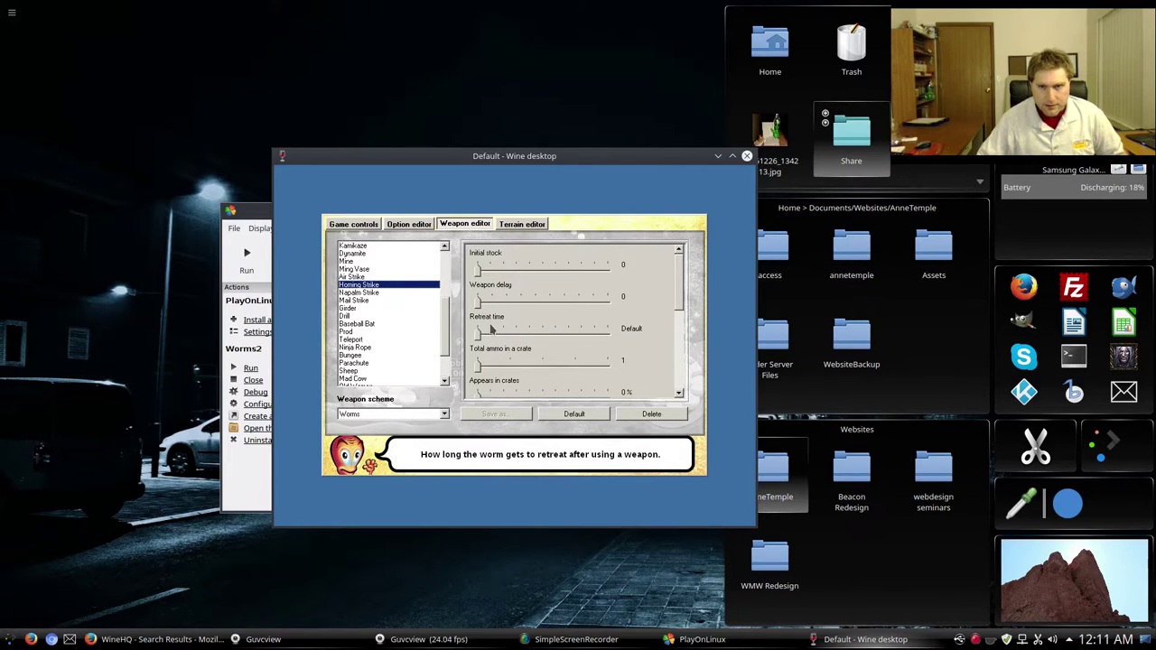
scroll(516, 335, down, 2)
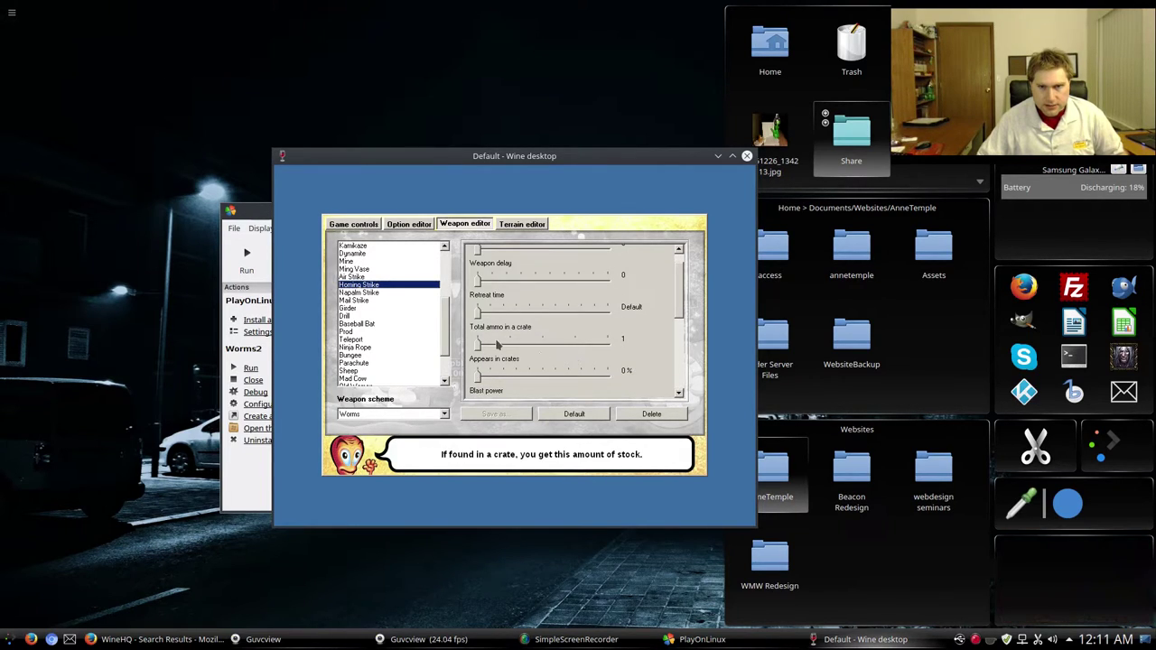
scroll(530, 364, down, 5)
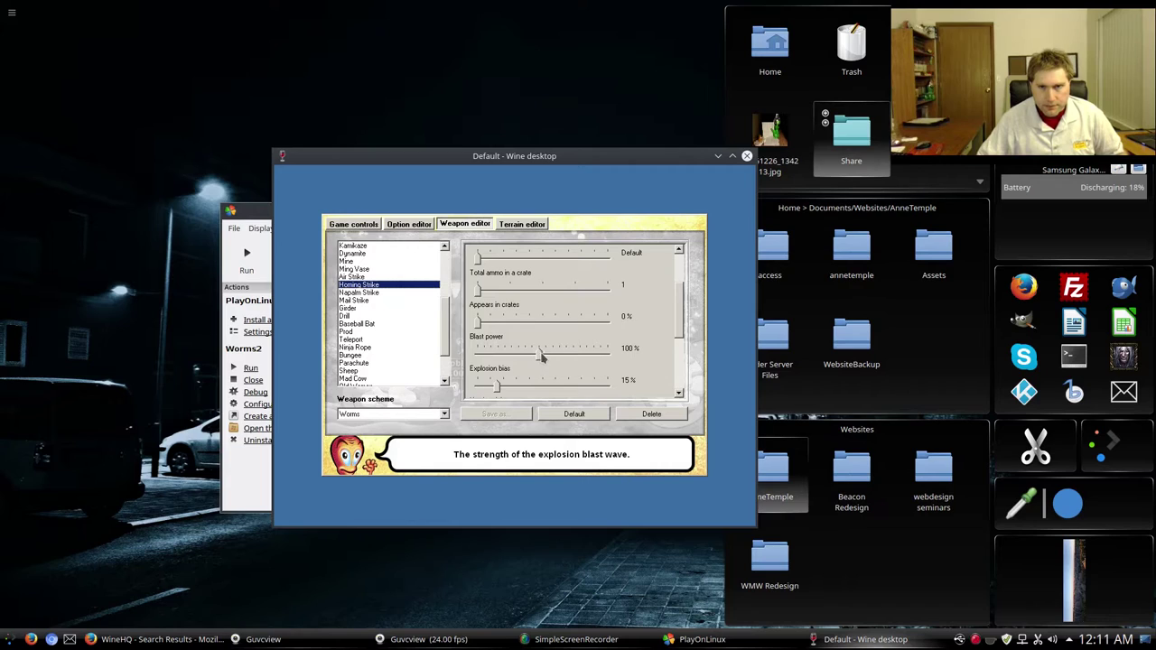
drag(542, 355, 607, 355)
scroll(489, 364, down, 2)
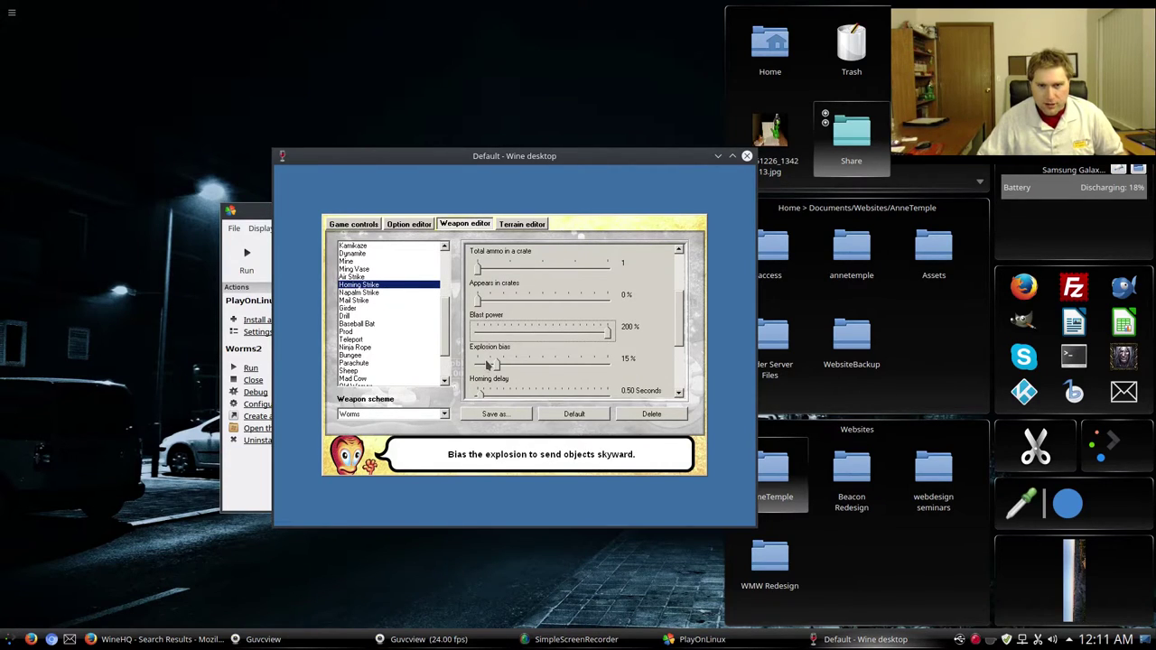
drag(488, 363, 632, 362)
scroll(629, 359, down, 2)
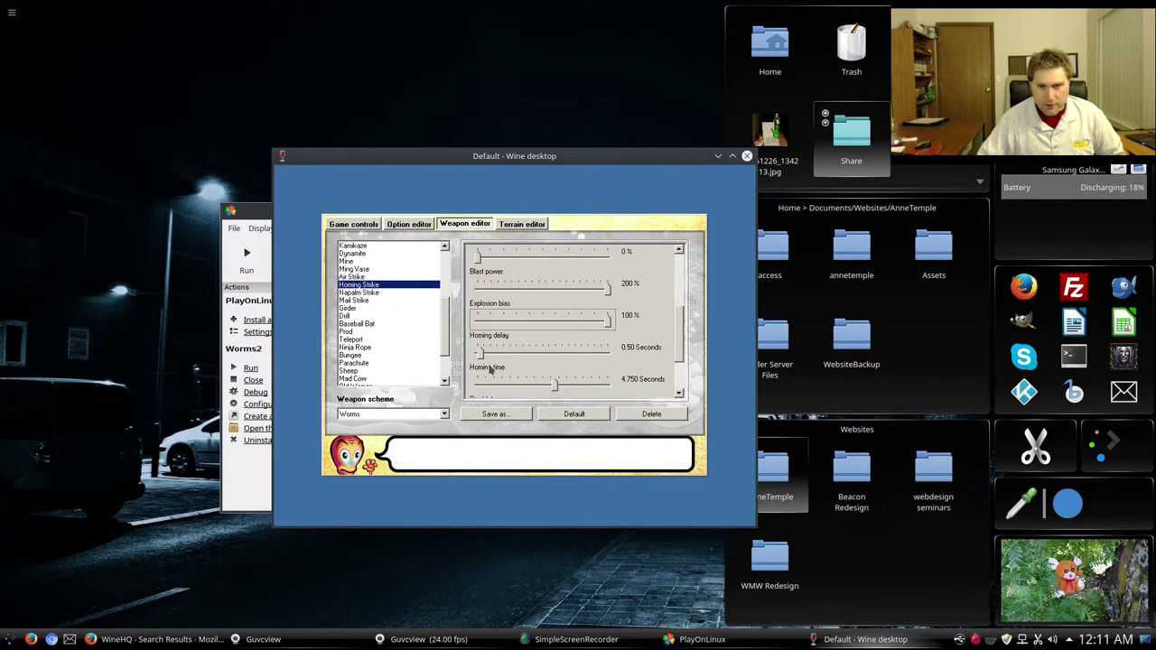
drag(482, 352, 610, 372)
Lower the Homing Strike's explosion bias to about 21%.
scroll(622, 374, down, 1)
scroll(557, 377, down, 1)
scroll(610, 372, down, 1)
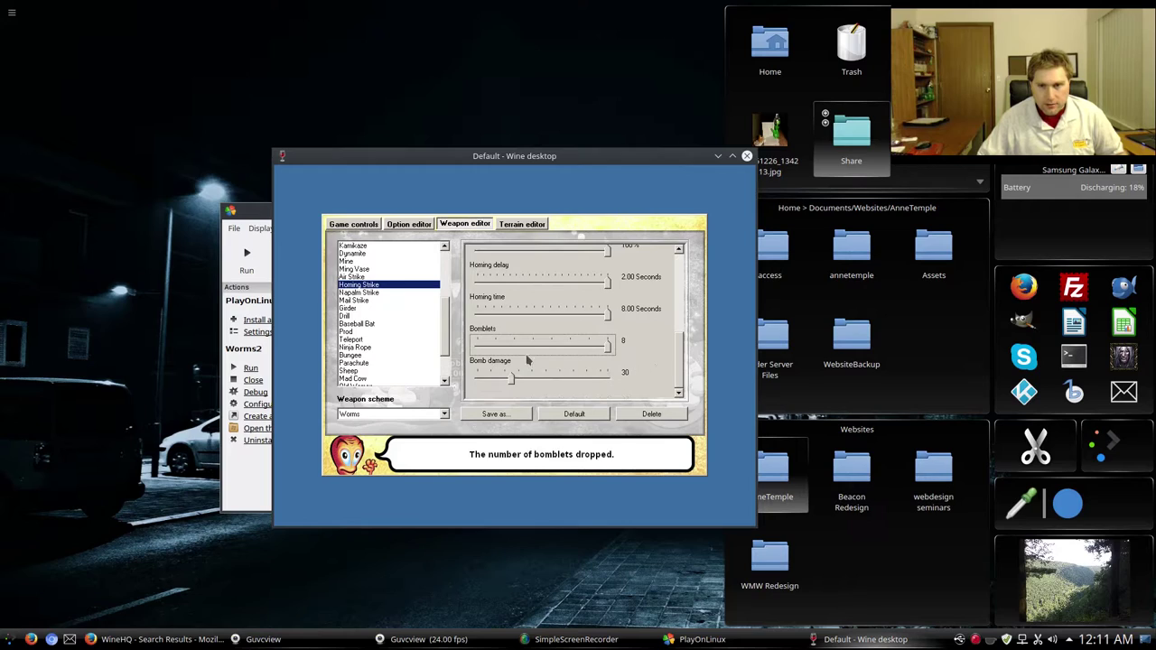
scroll(648, 360, up, 3)
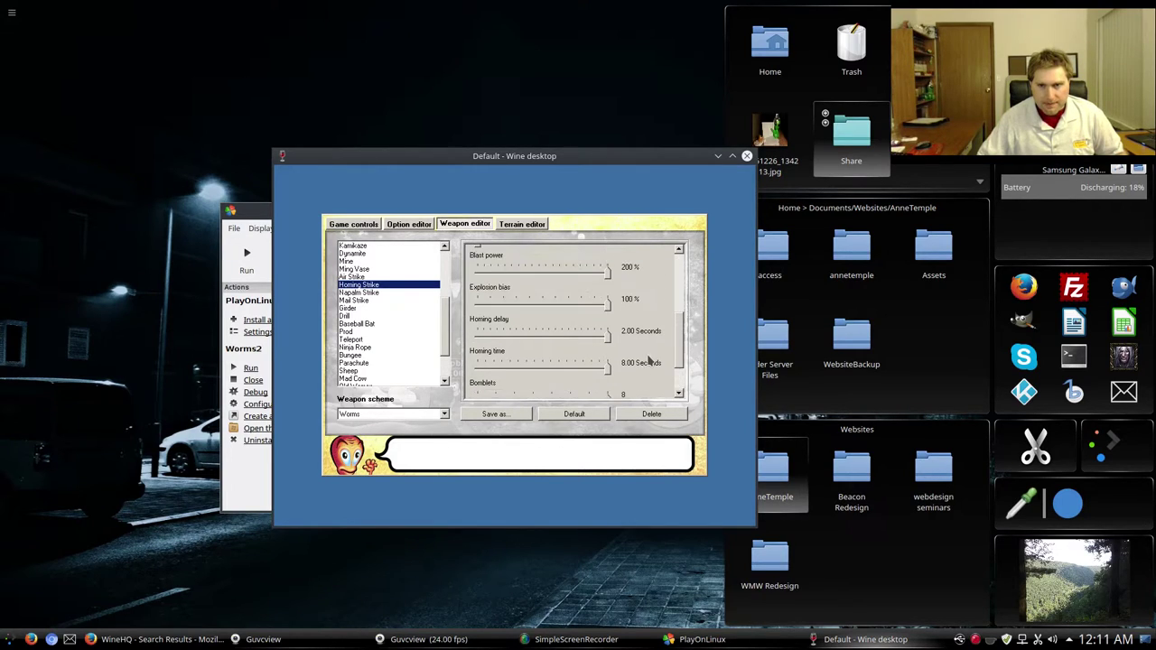
mouse_move(606, 320)
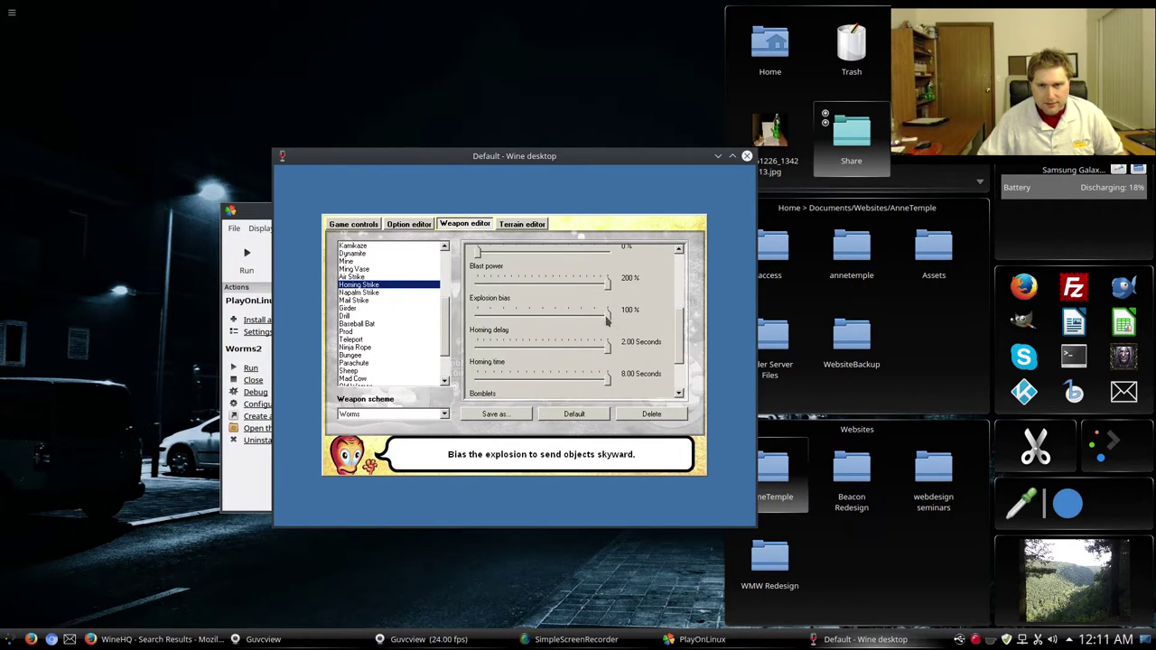
drag(606, 318, 509, 314)
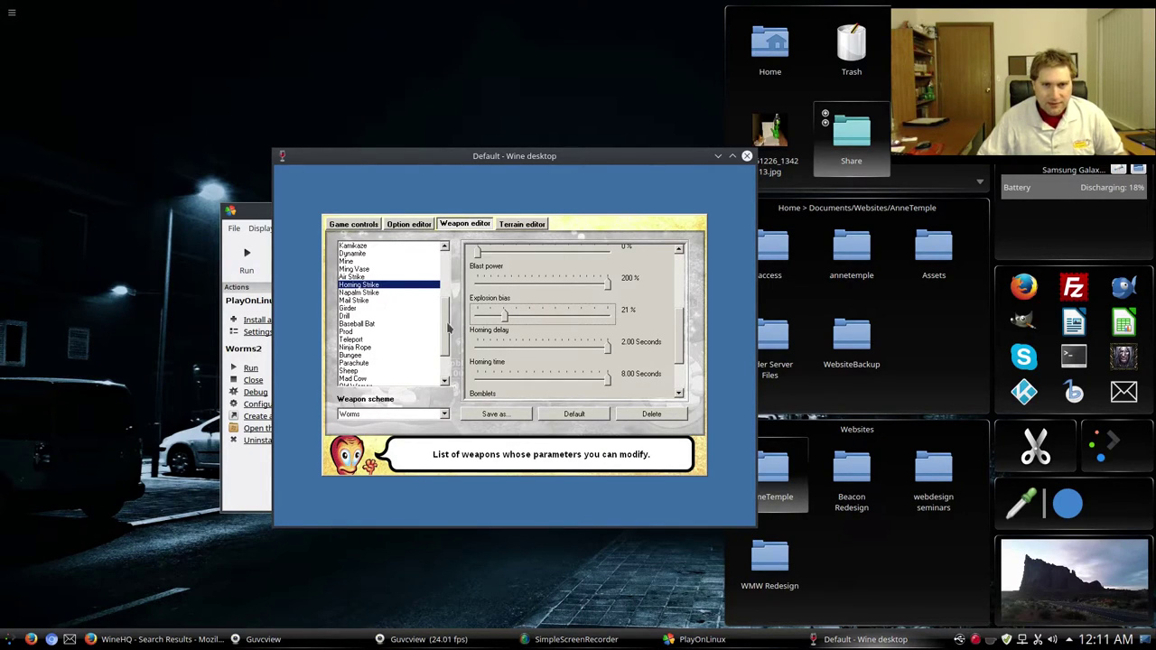
drag(444, 331, 444, 301)
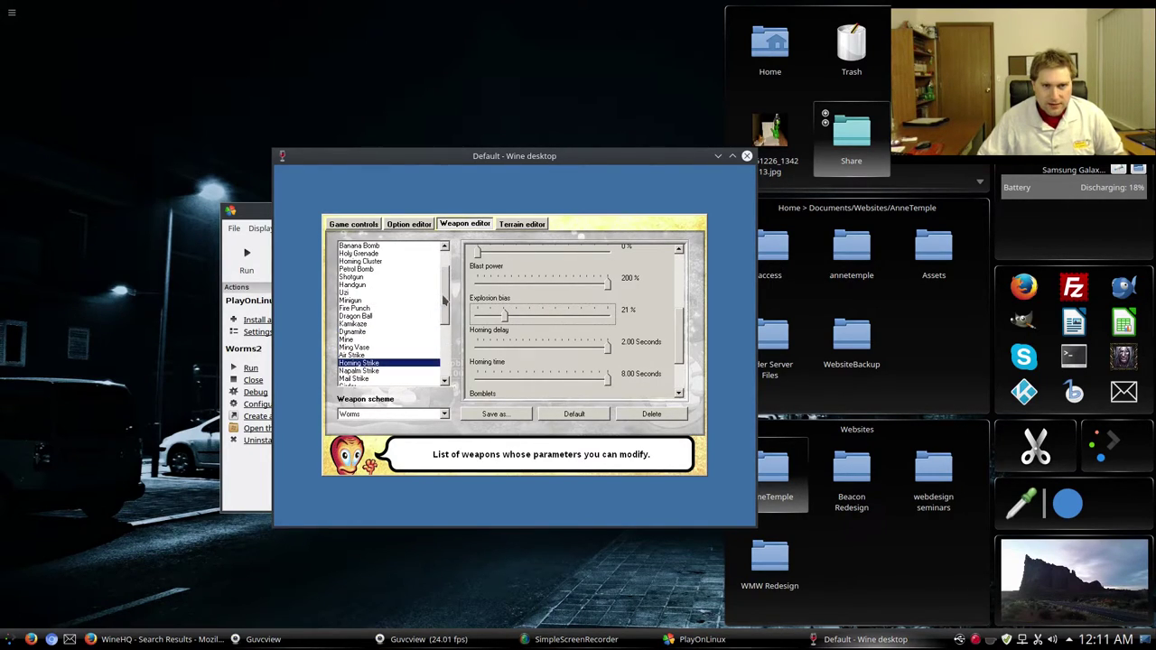
Set the Minigun to 50 bullets, 100-point damage, 200% blast power and 33° bullet spread.
click(397, 301)
drag(682, 307, 675, 352)
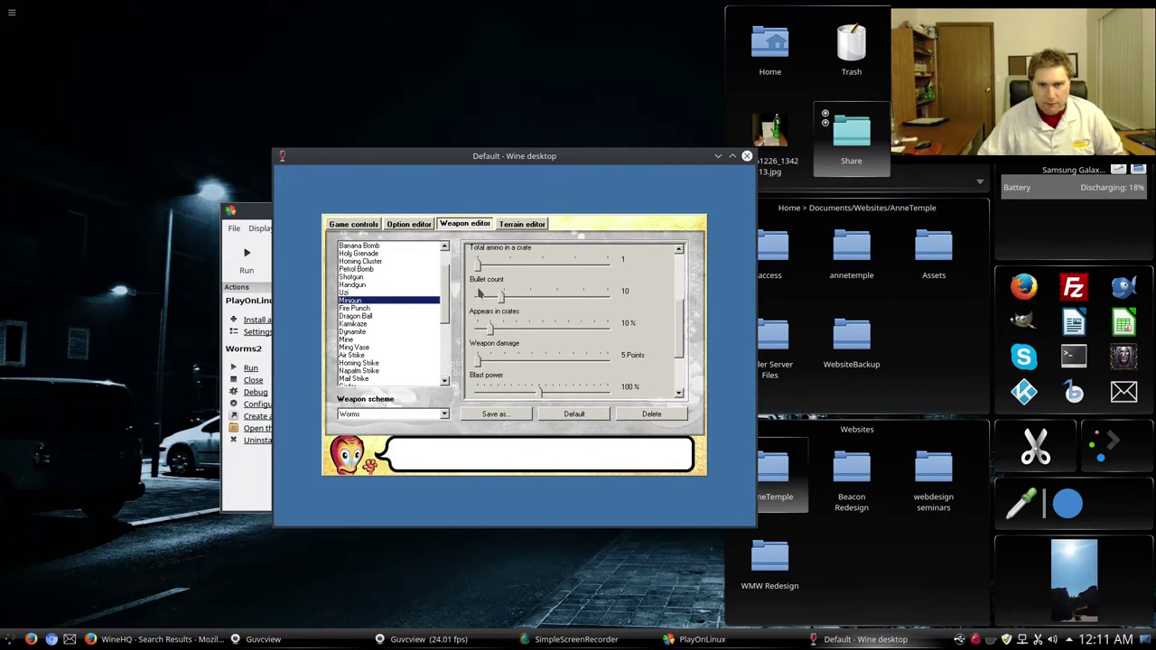
drag(501, 294, 610, 295)
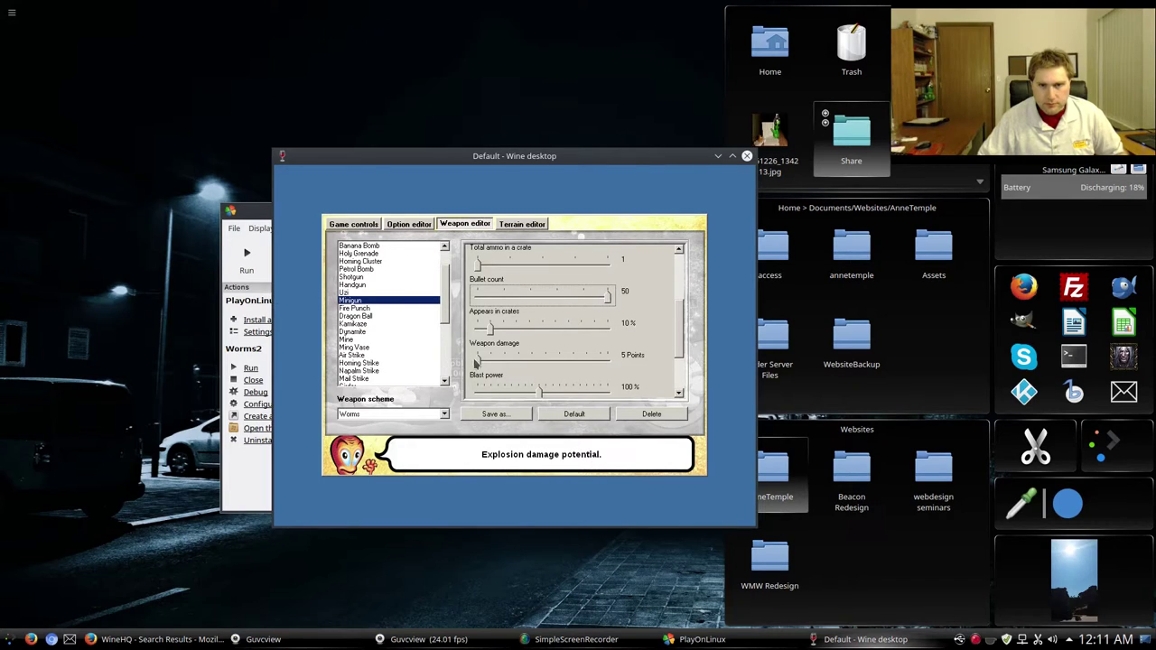
drag(476, 361, 610, 358)
scroll(684, 347, down, 1)
scroll(685, 348, down, 3)
drag(539, 319, 561, 325)
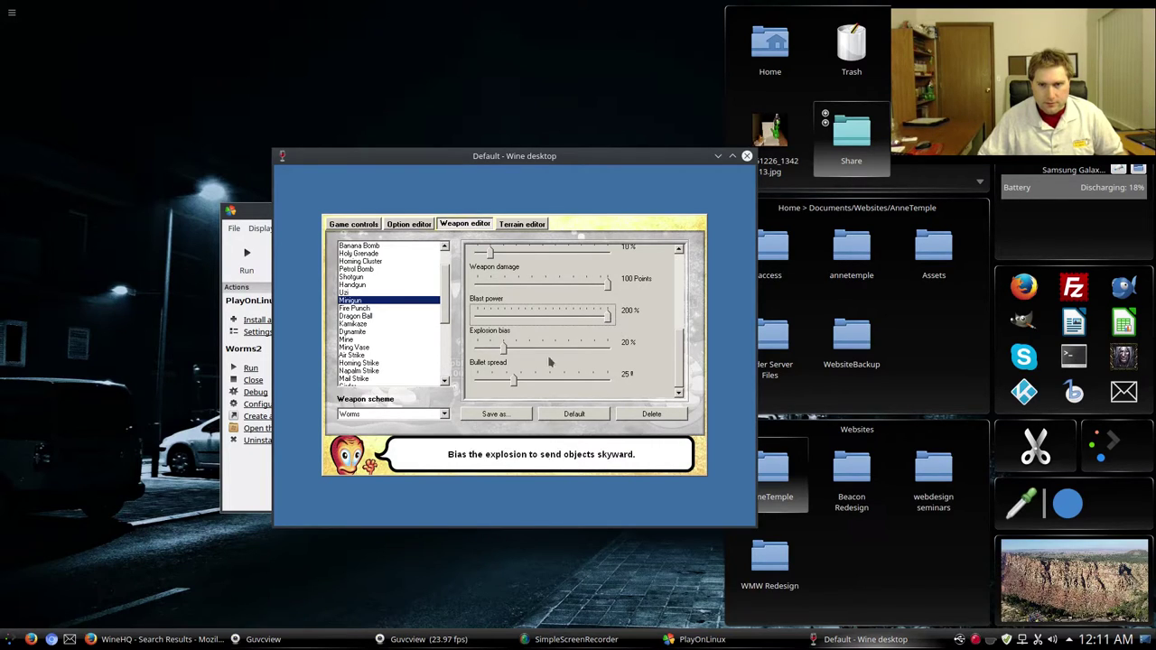
drag(513, 379, 535, 381)
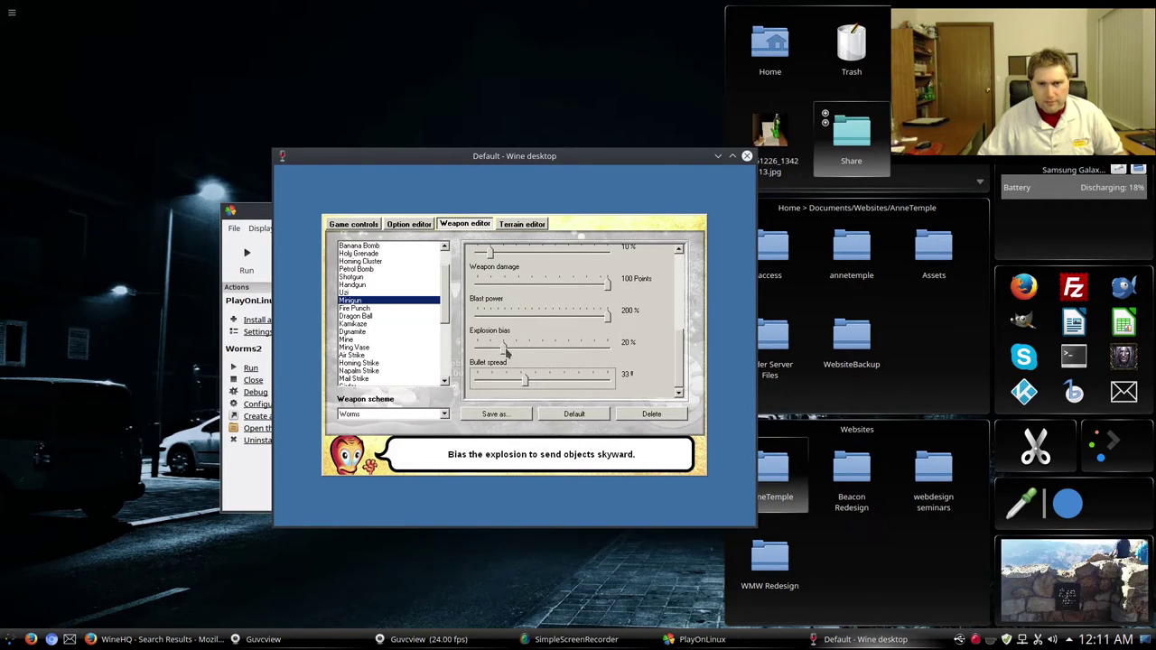
Save these weapon settings as the new weapon scheme 'Attack'.
click(505, 351)
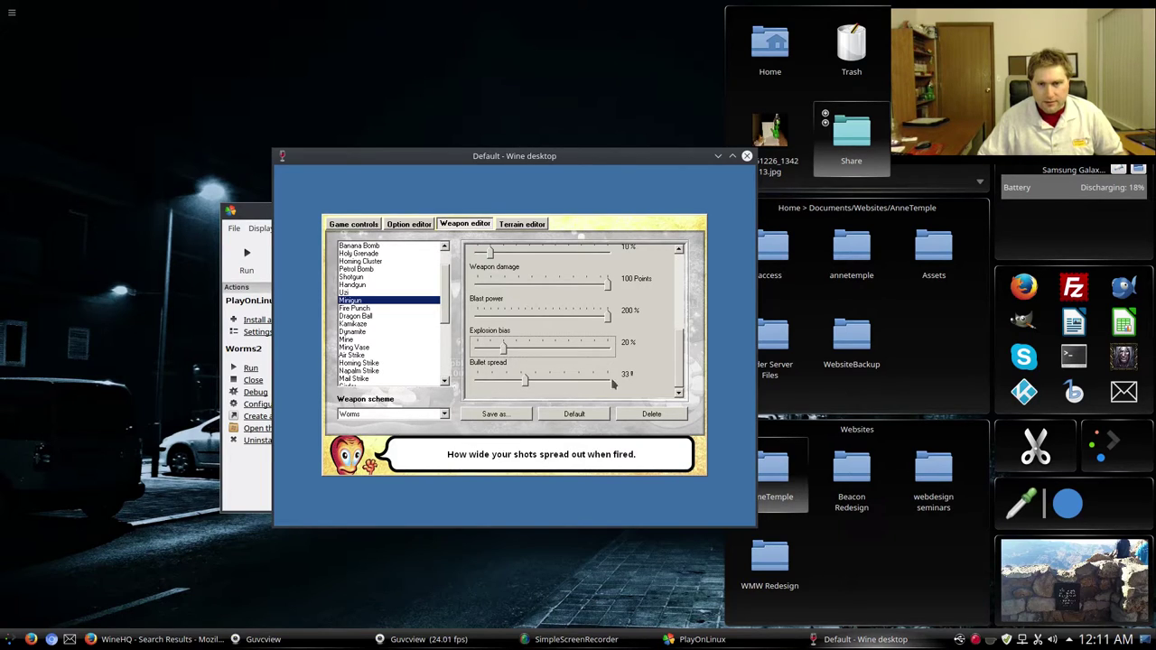
click(492, 415)
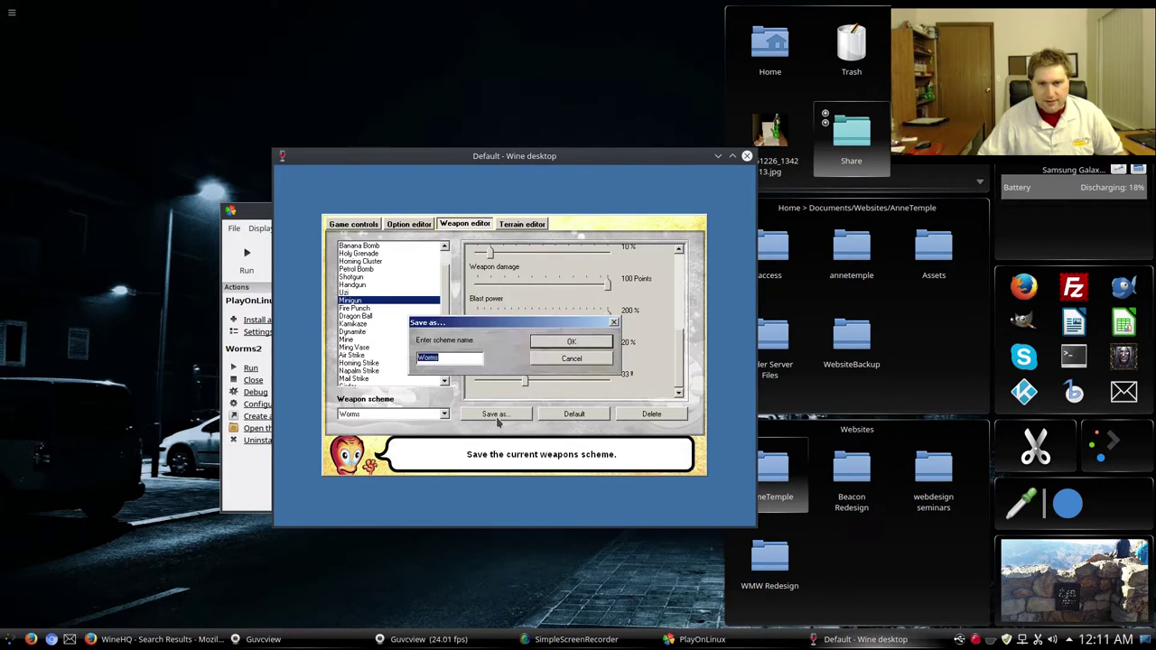
text(Attack)
click(566, 360)
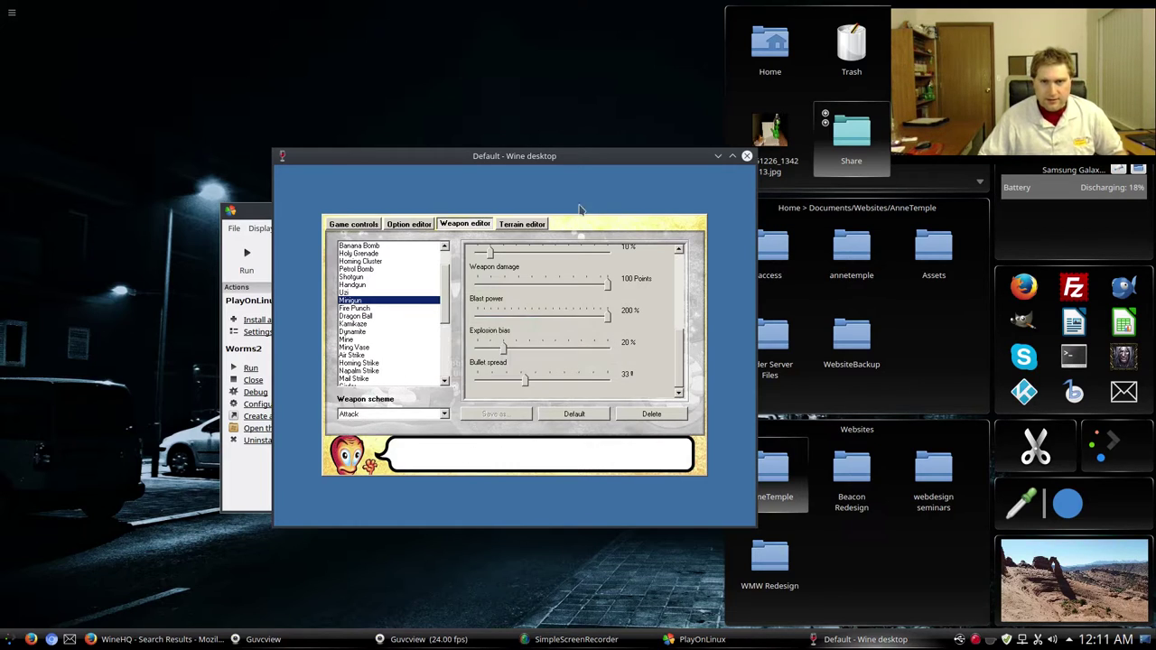
Pick the Attack weapon scheme with the Default option scheme and start the match.
click(428, 224)
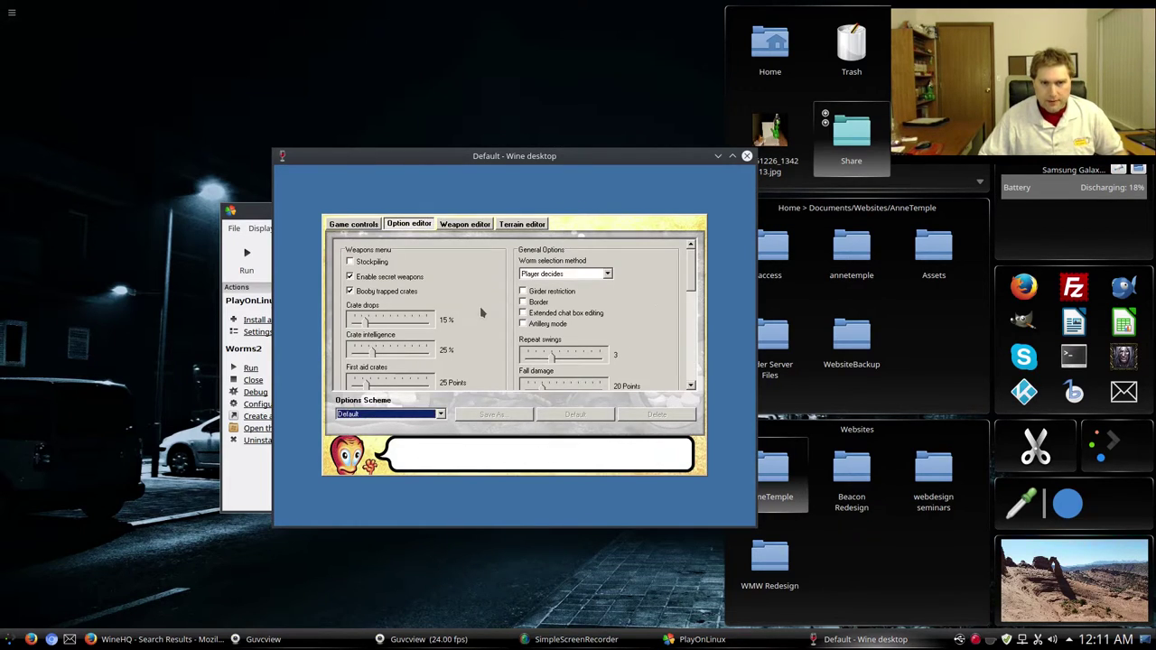
click(366, 228)
click(592, 337)
click(648, 338)
click(649, 338)
click(646, 358)
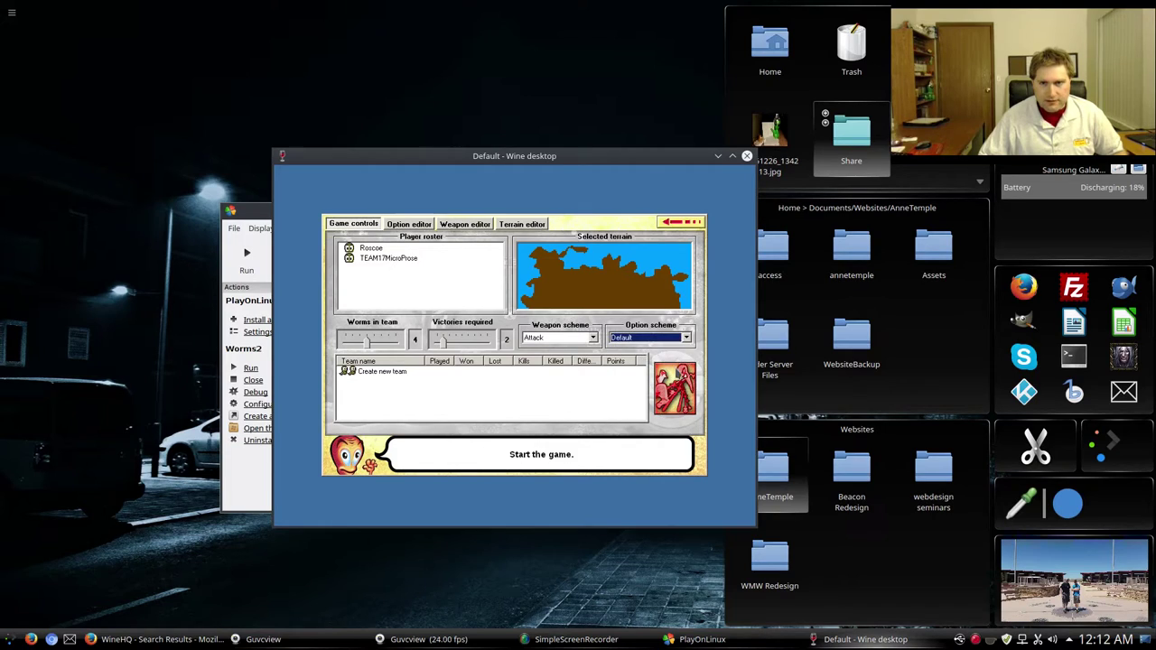
click(675, 386)
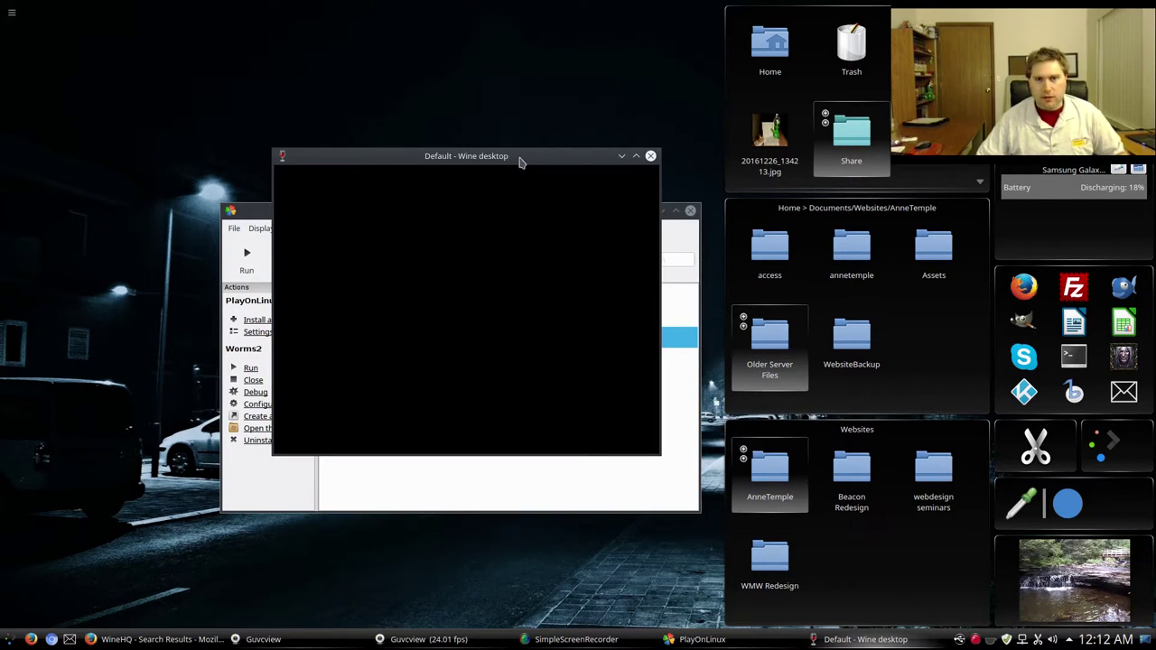
Move the Wine window, fire the Minigun, then use a Homing Strike to finish round 1.
drag(519, 161, 601, 172)
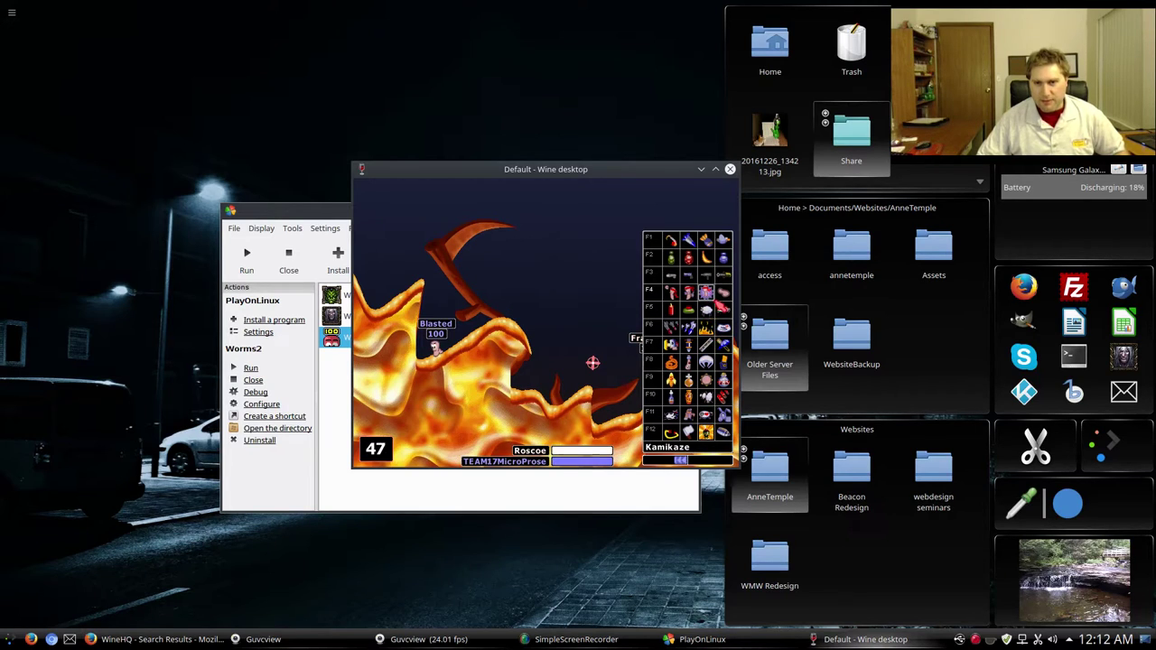
click(726, 282)
key(space)
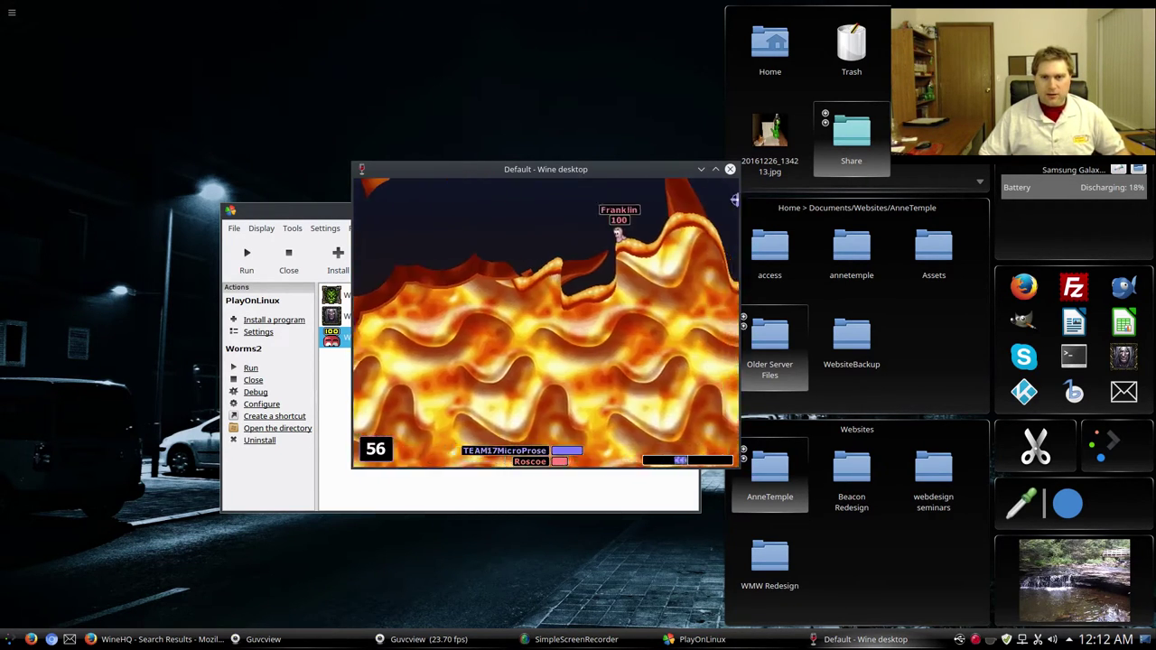
right_click(735, 200)
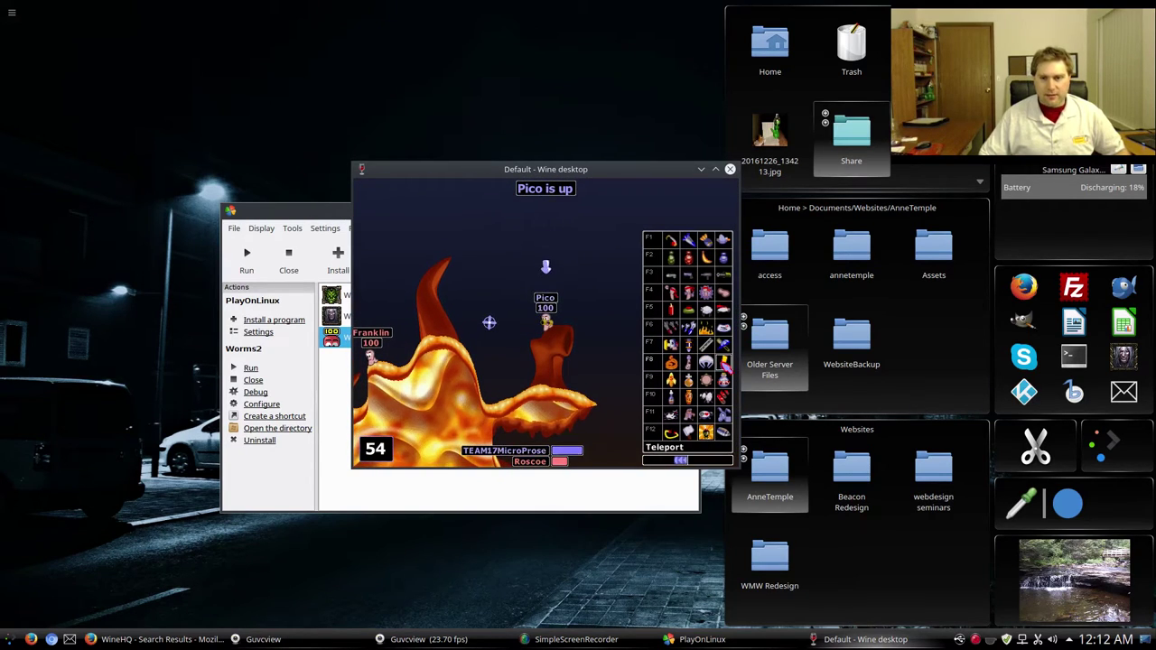
click(690, 325)
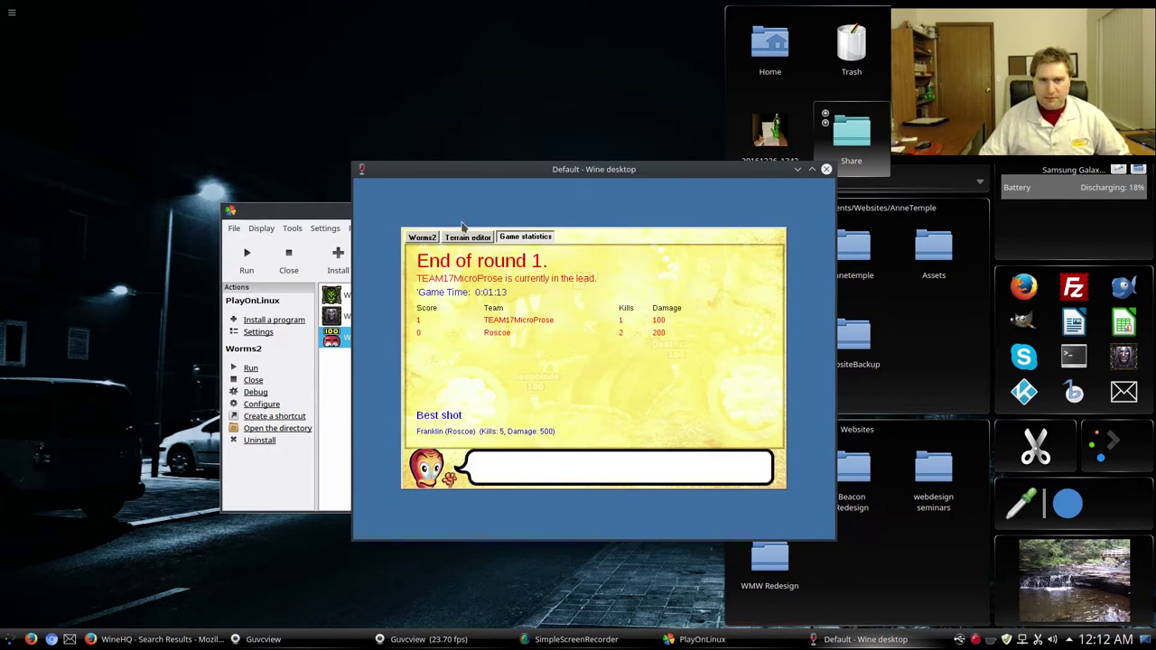
Generate a CHEESE-style terrain with dark blue water, then go back to the Worms2 overview.
click(461, 236)
click(736, 364)
click(766, 269)
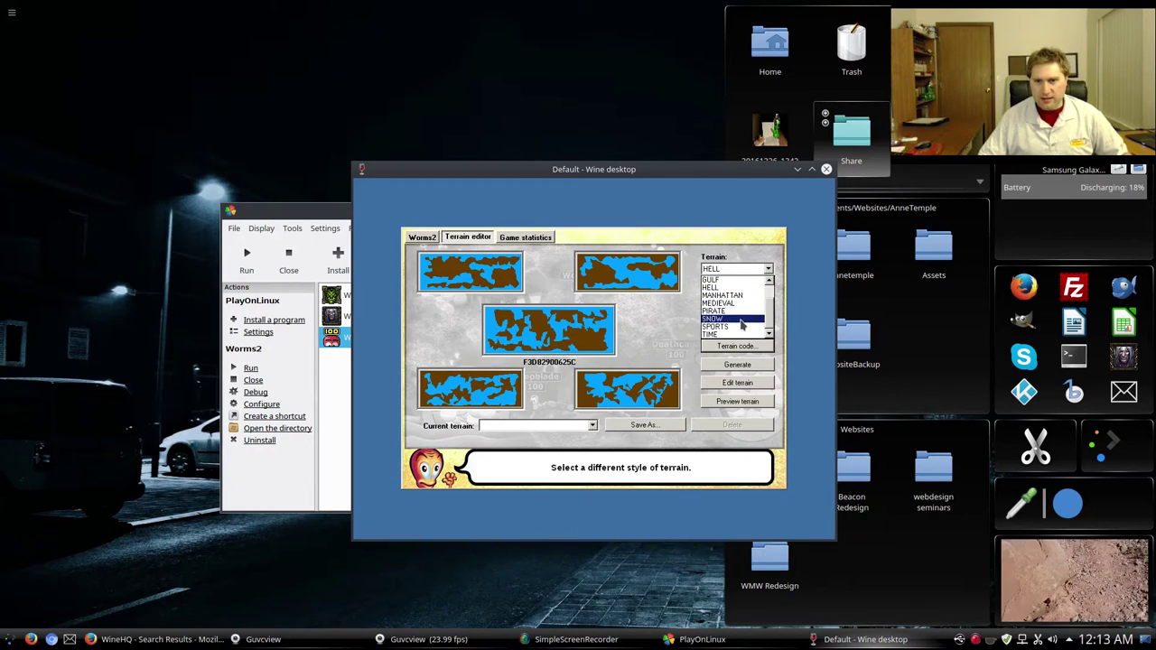
scroll(739, 314, up, 1)
click(729, 288)
click(766, 296)
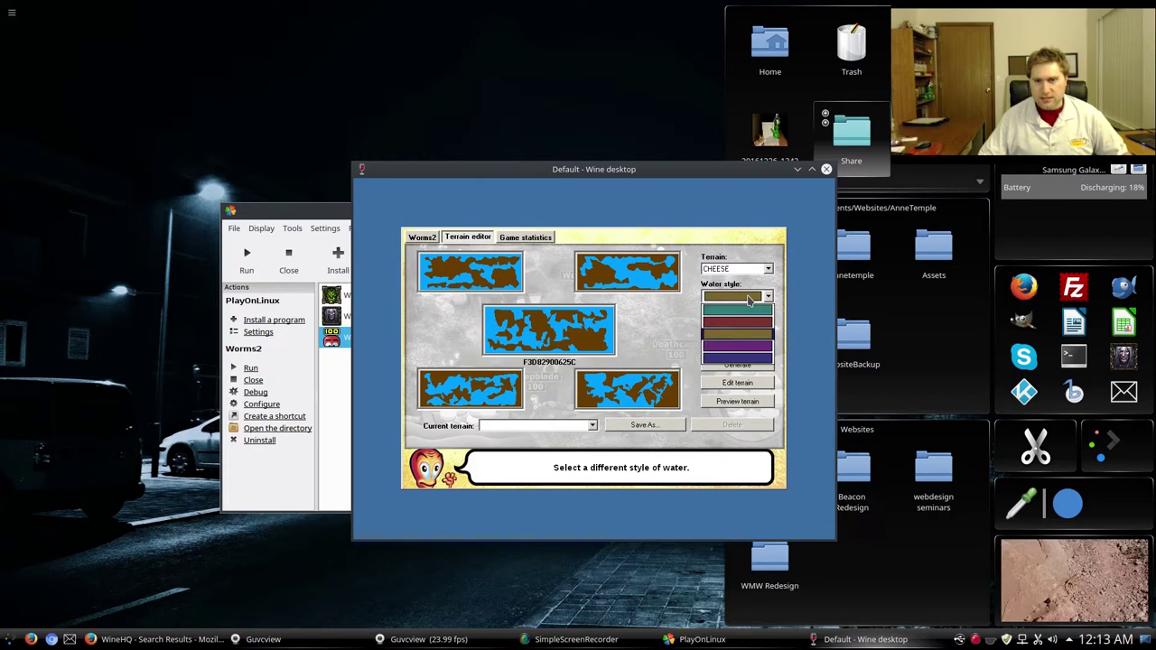
click(749, 359)
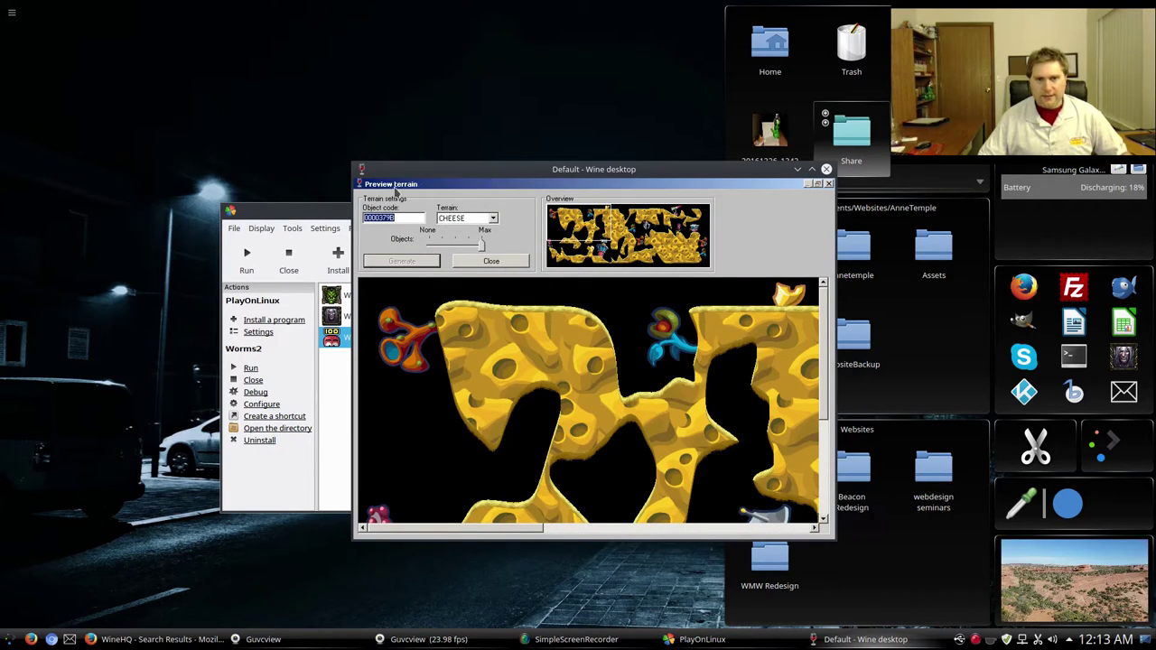
click(489, 262)
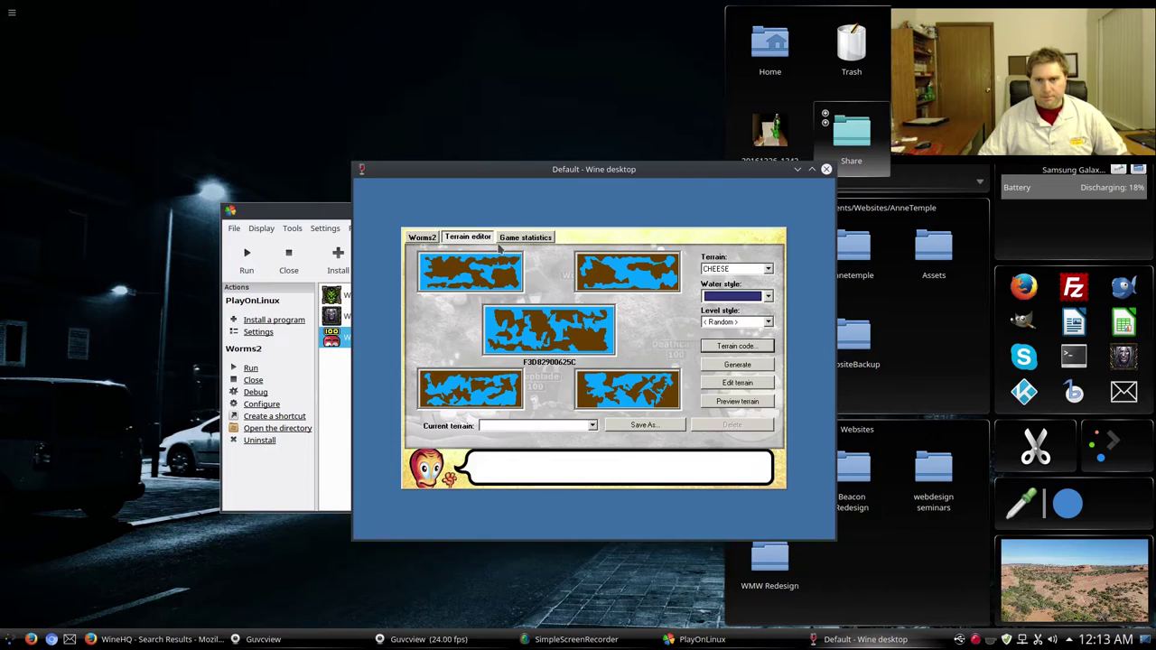
click(422, 238)
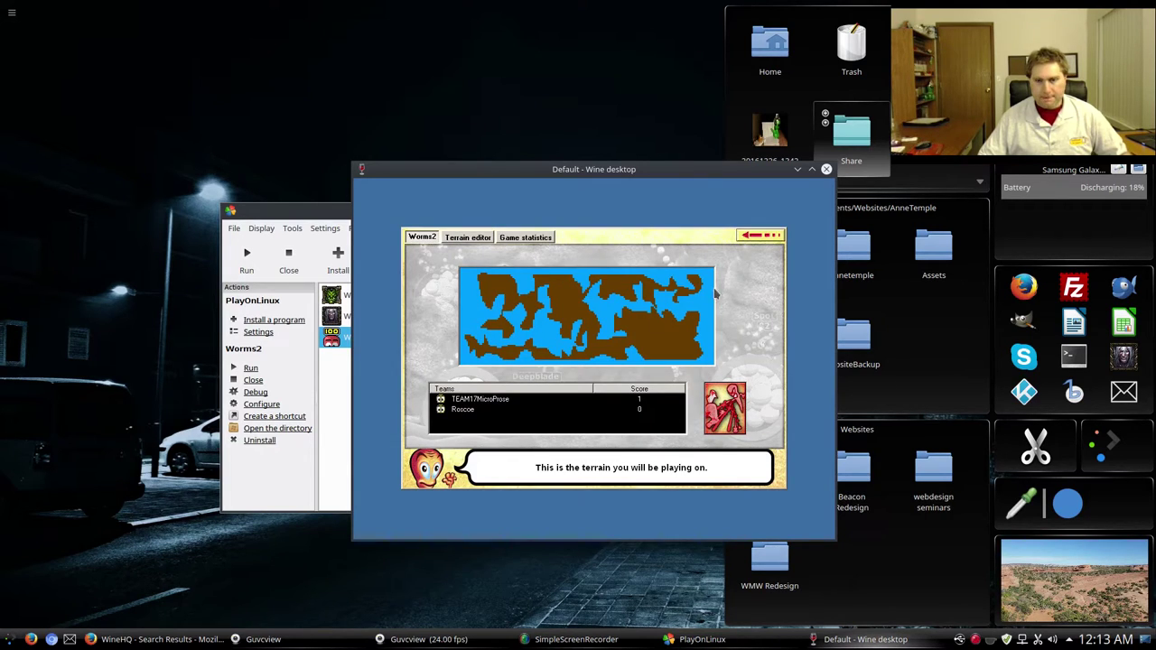
Start round two and arm the Minigun, then Patsy's Magic Bullet on later turns.
click(729, 402)
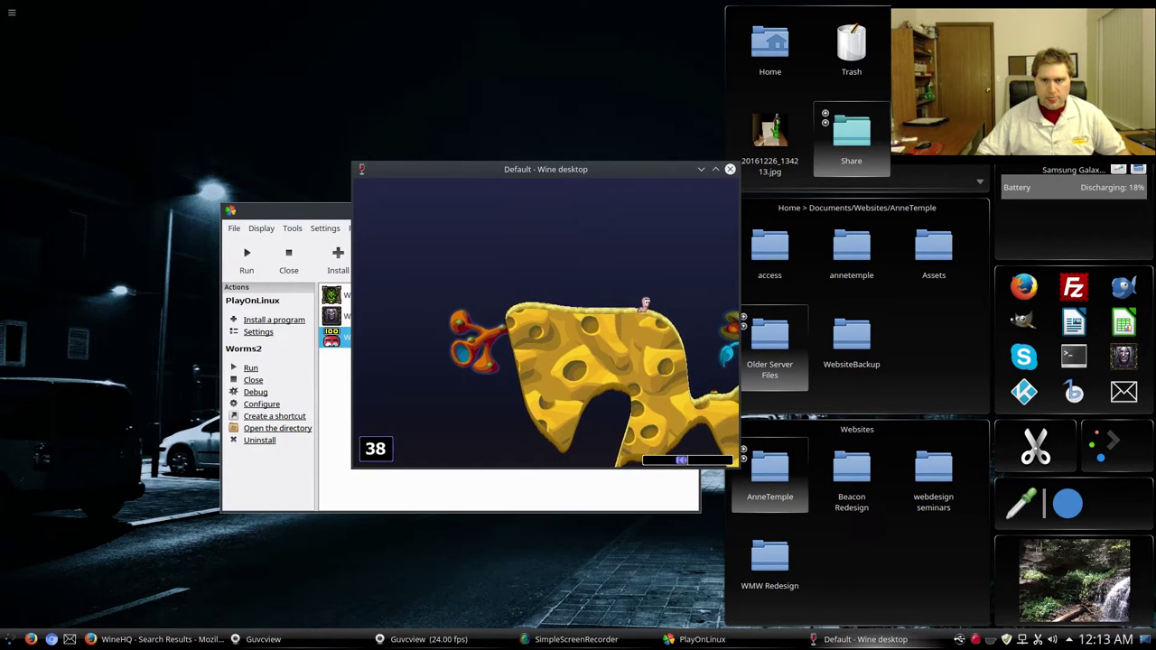
right_click(524, 360)
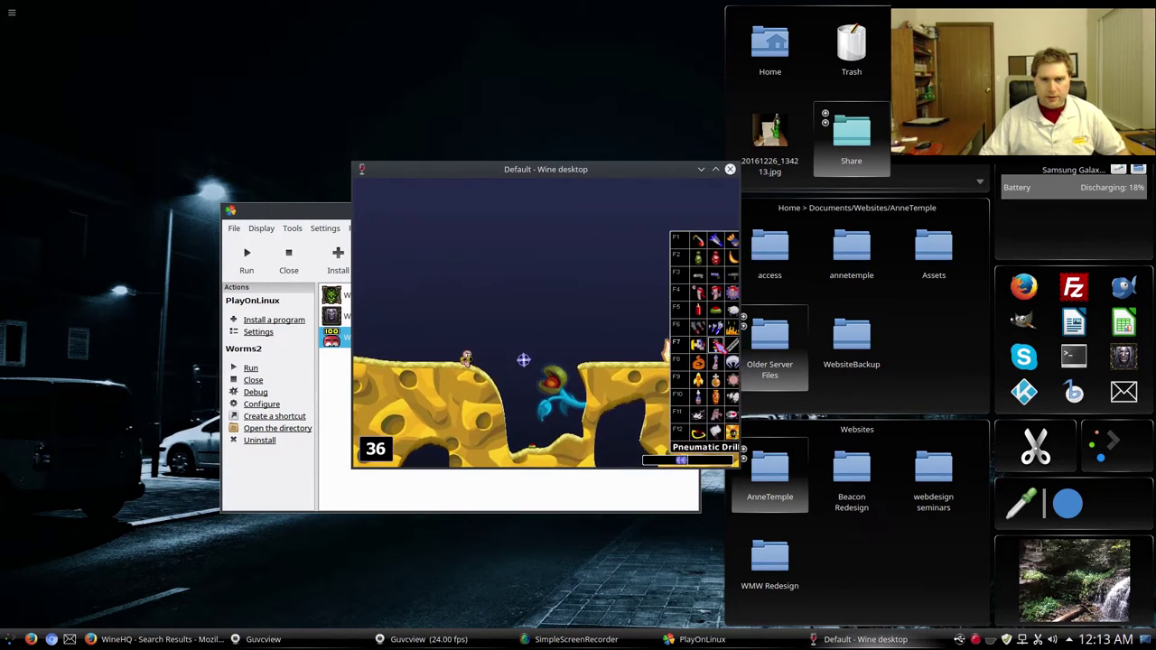
click(705, 433)
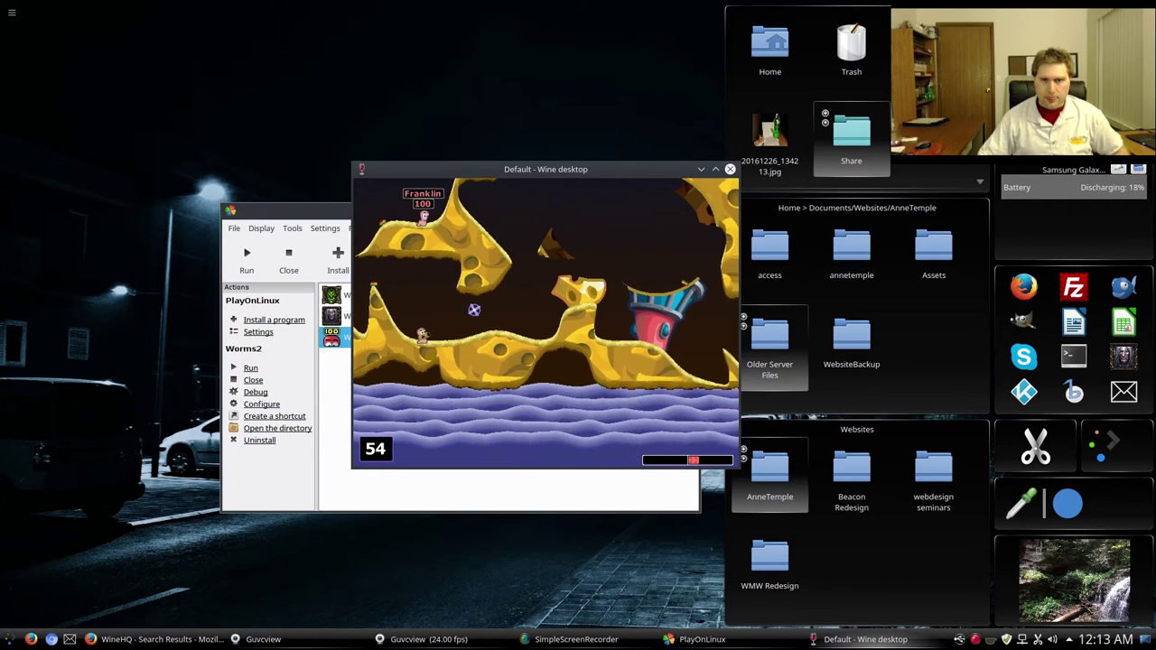
right_click(476, 307)
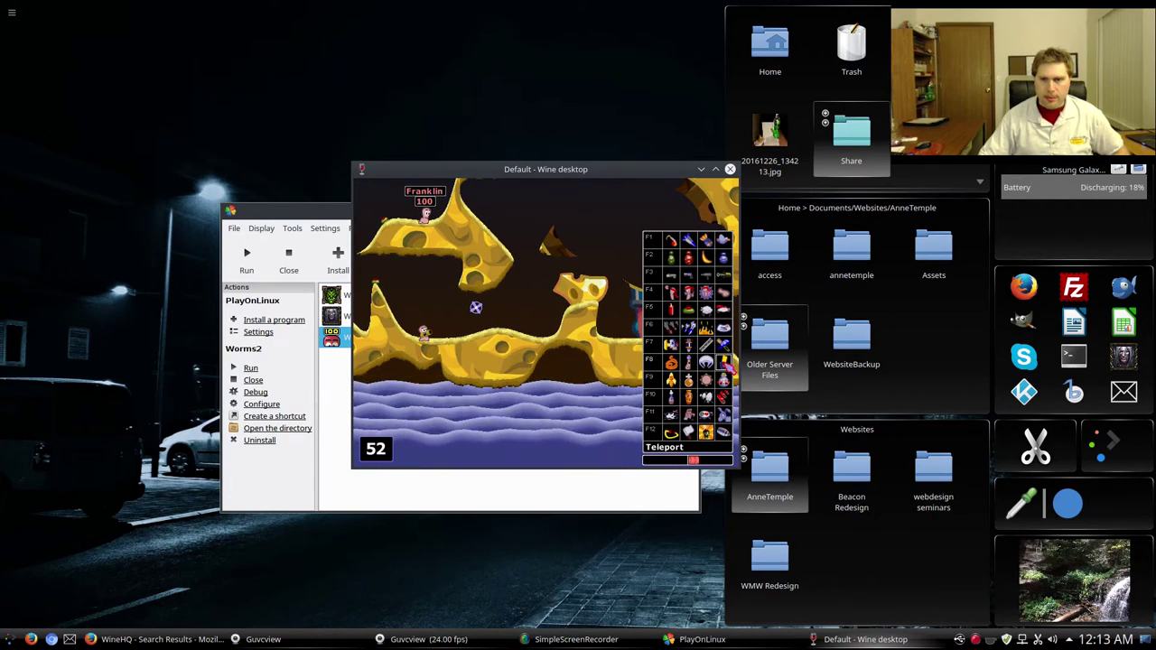
click(705, 433)
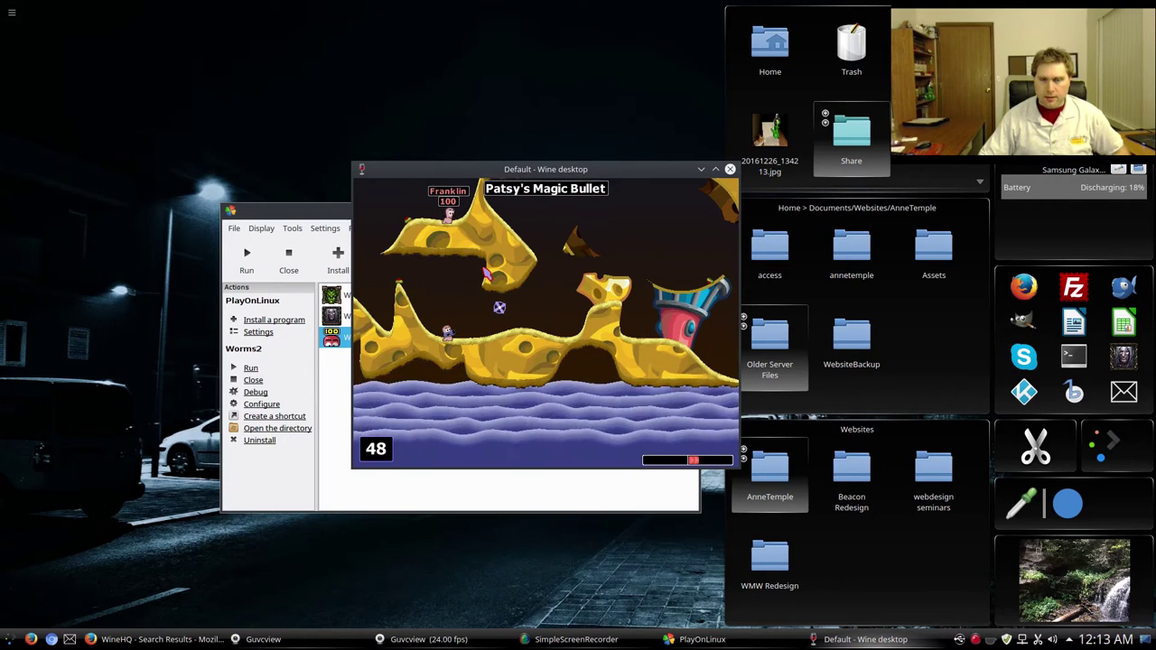
Arm the Minigun, then pass control along to the next worms with Tab.
right_click(603, 282)
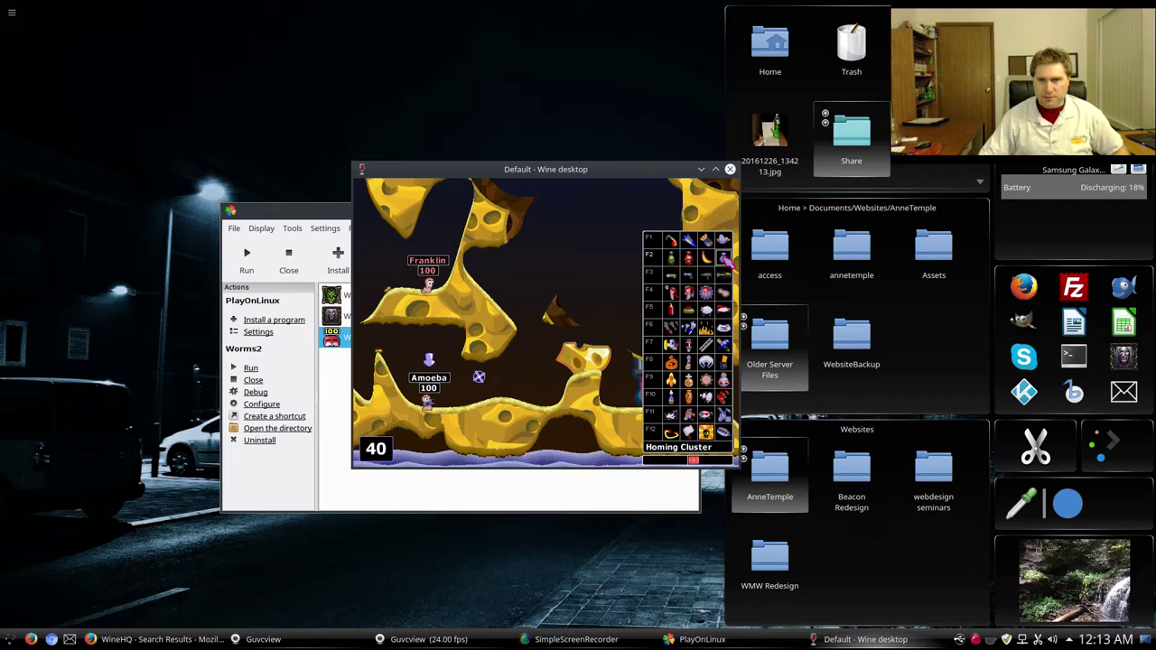
click(728, 290)
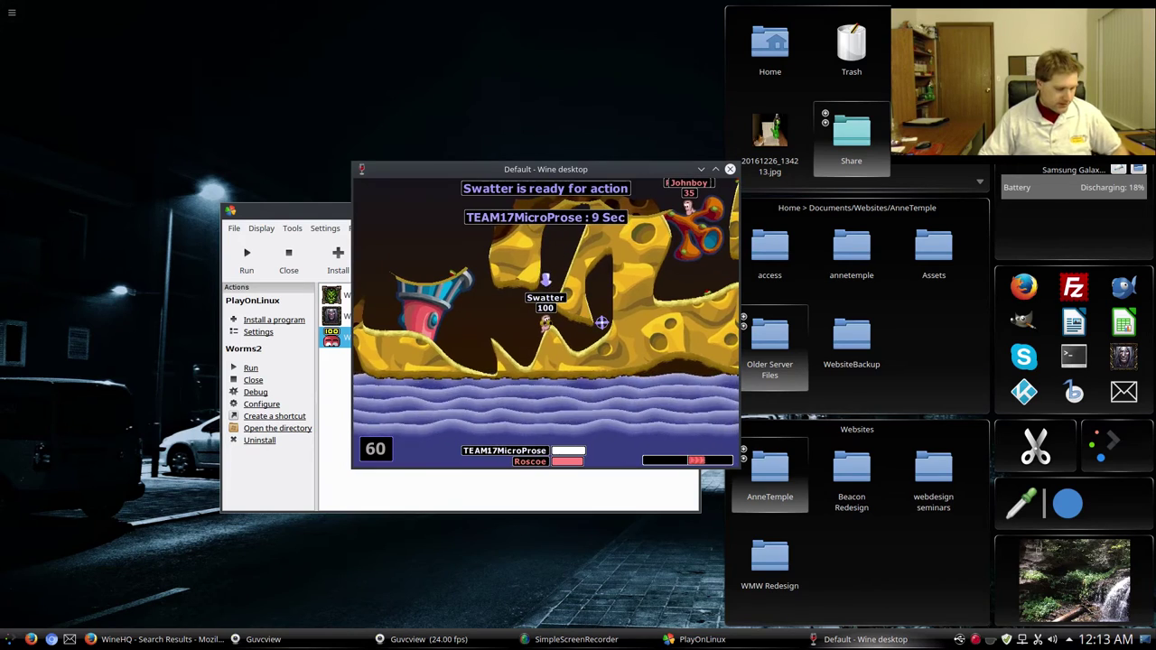
key(Tab)
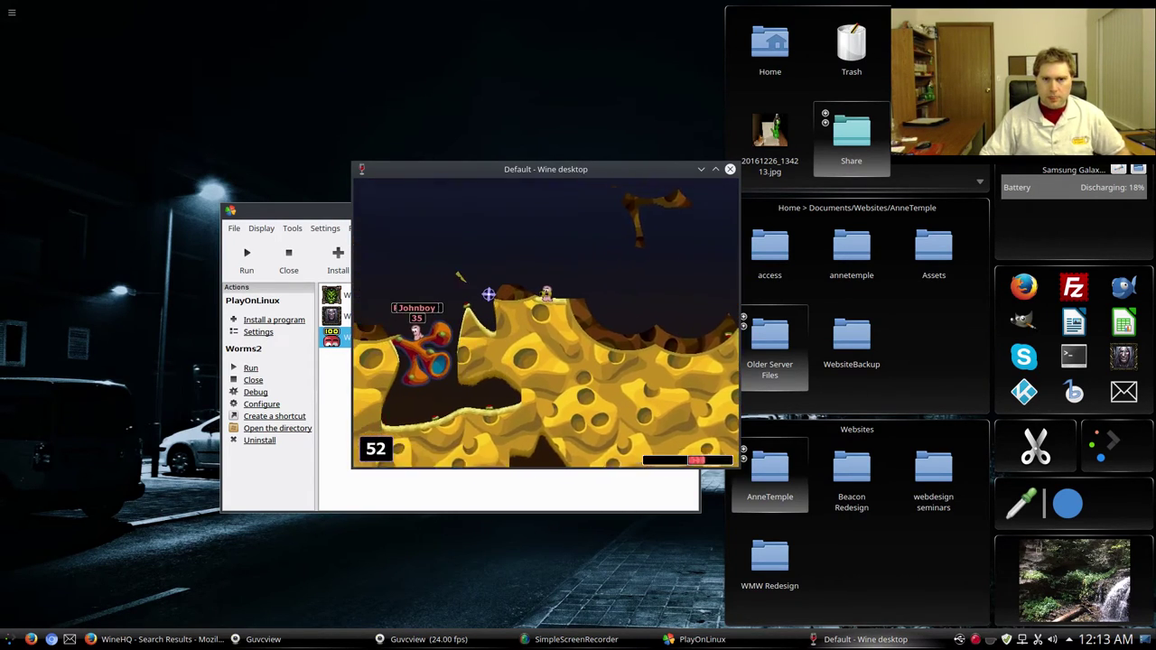
key(Tab)
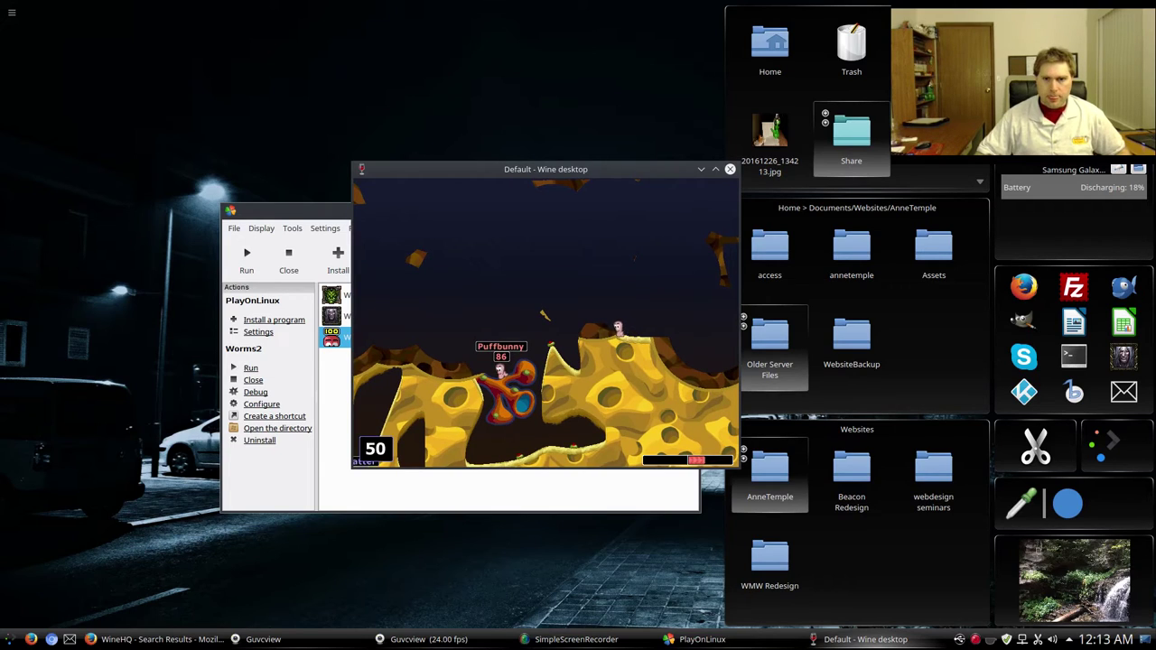
Release a Super Sheep and steer it left across the level toward the enemy.
right_click(731, 329)
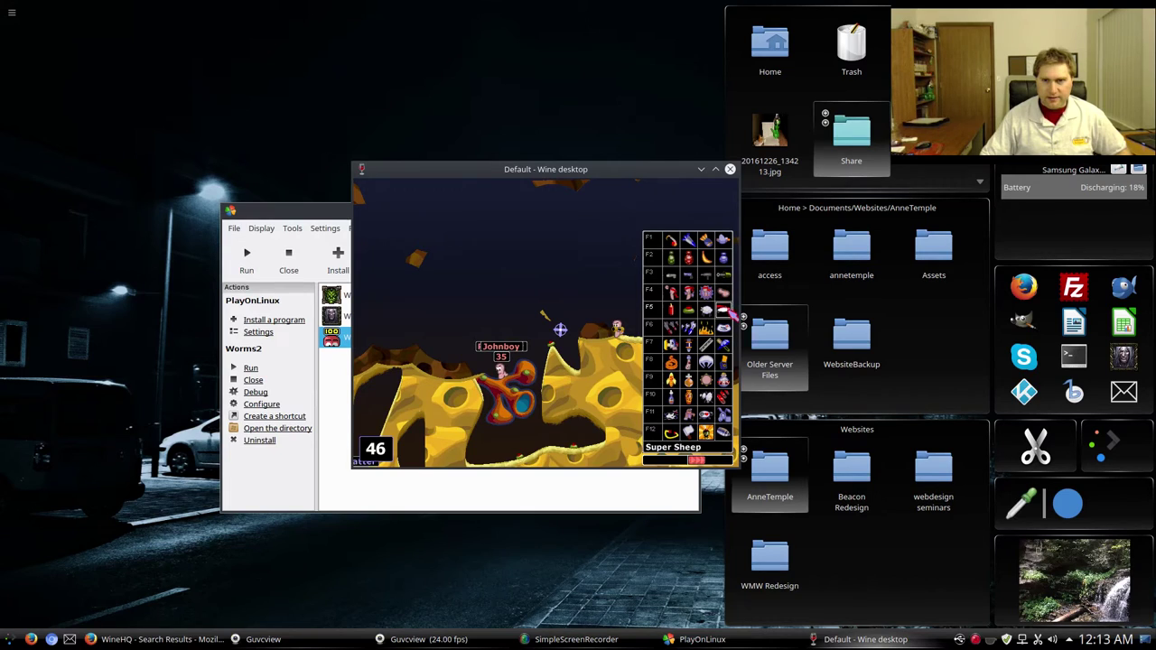
click(723, 292)
key(space)
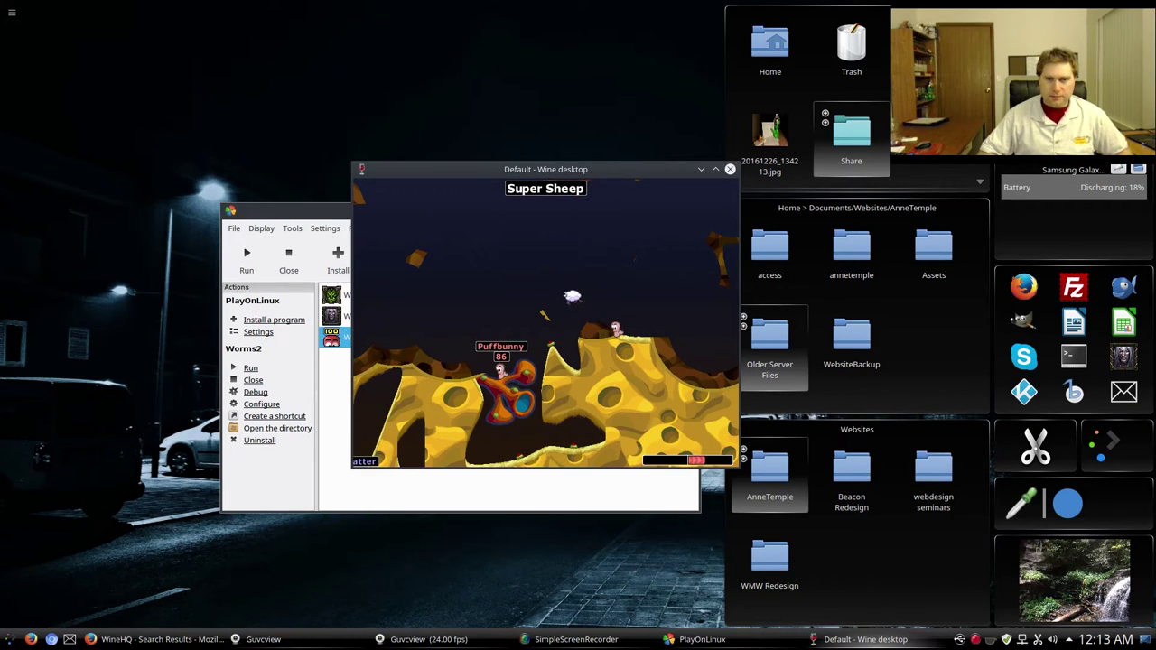
key(space)
key(Left)
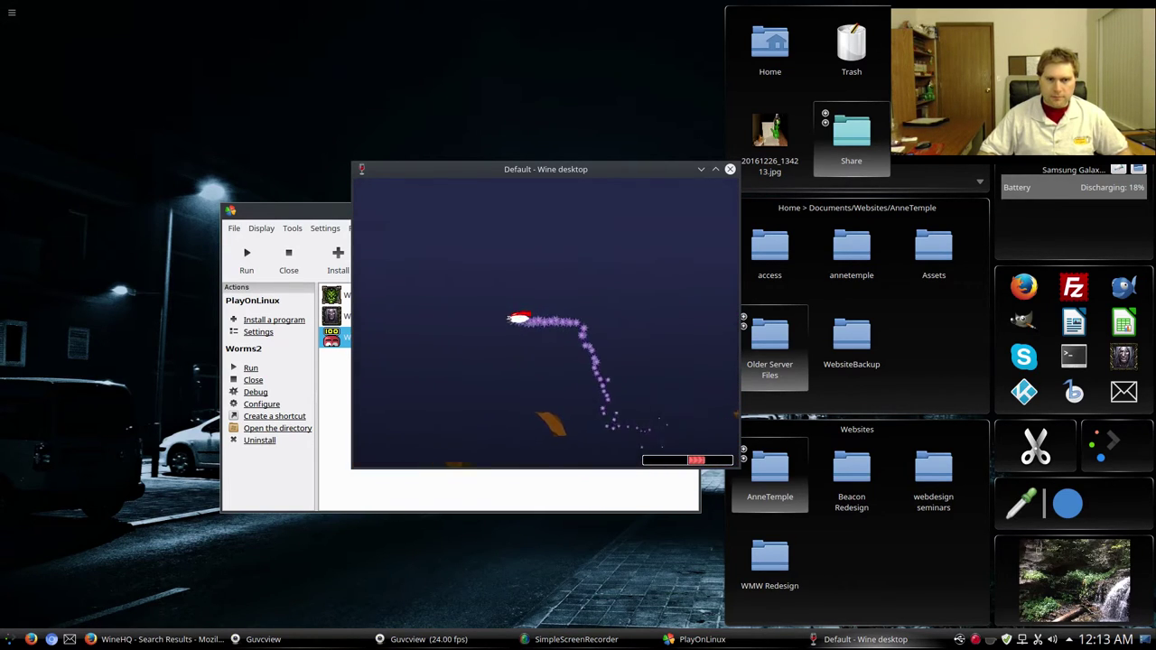
key(Left)
key(Left)
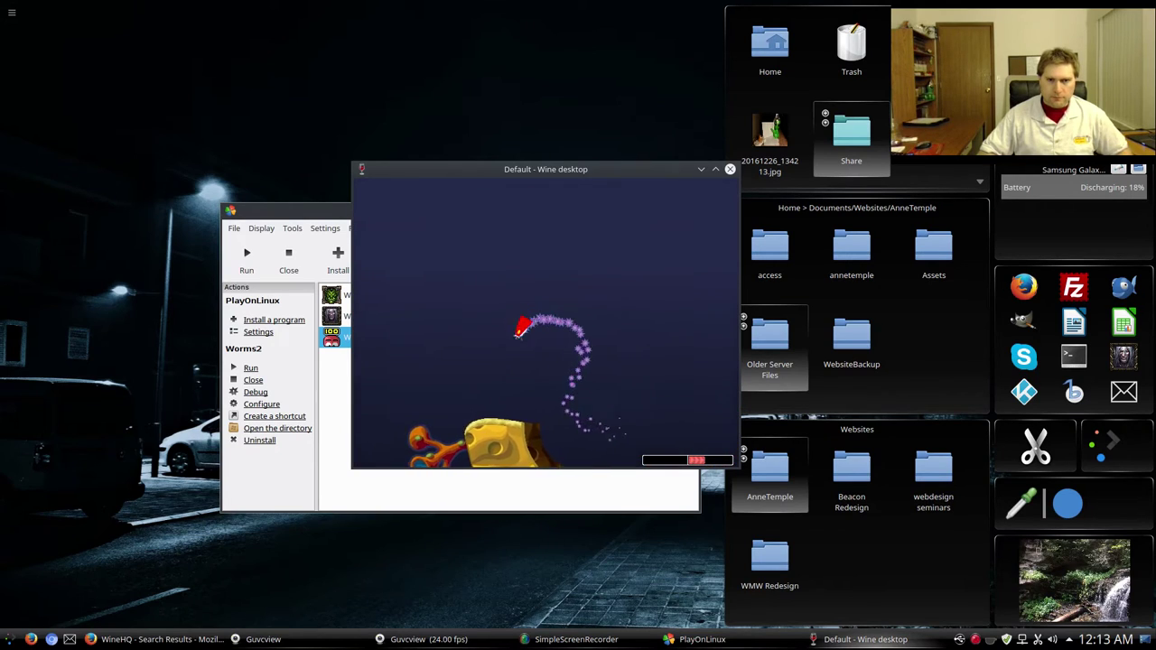
key(Left)
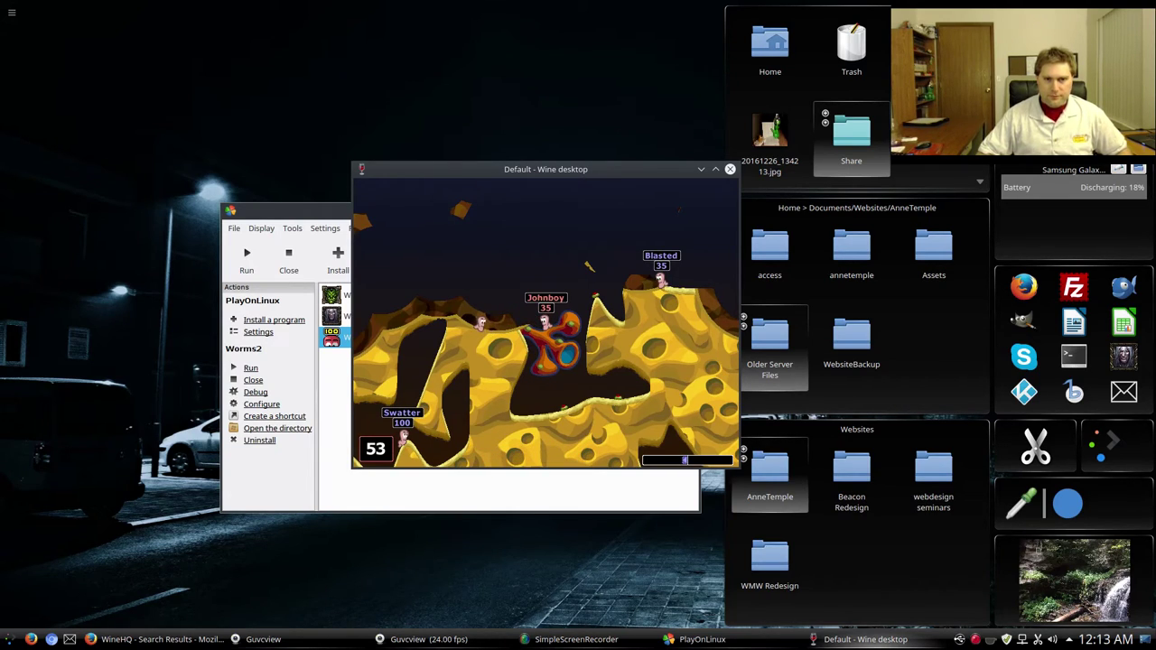
Launch a Homing Cluster Bomb at the opposing team.
right_click(733, 294)
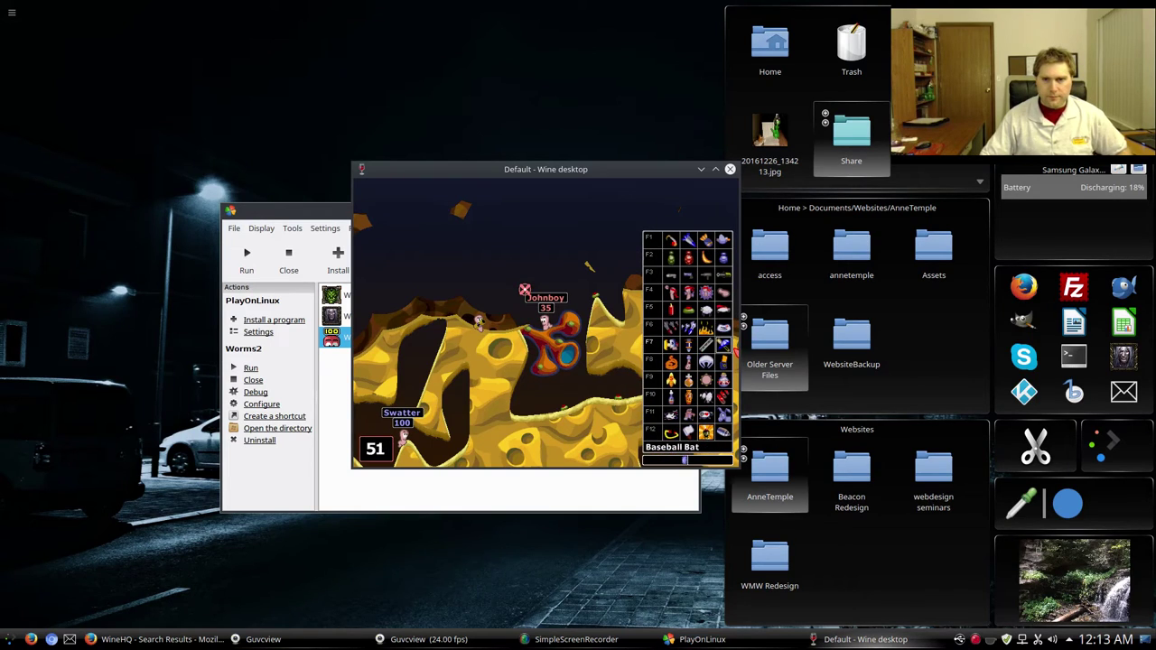
click(706, 432)
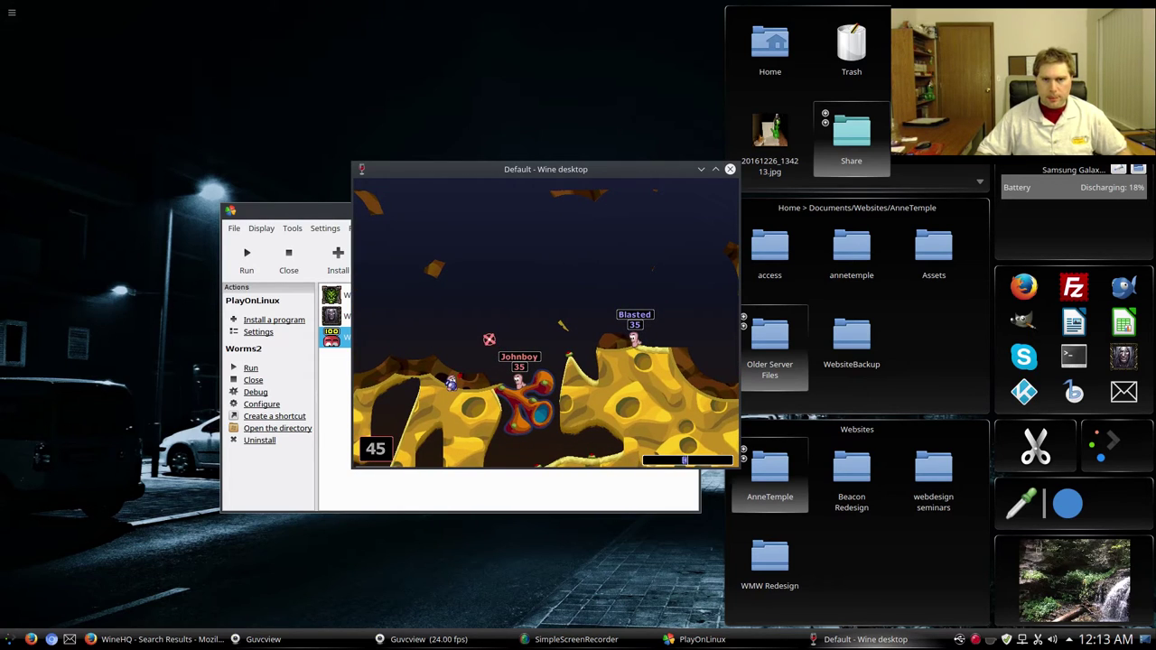
key(space)
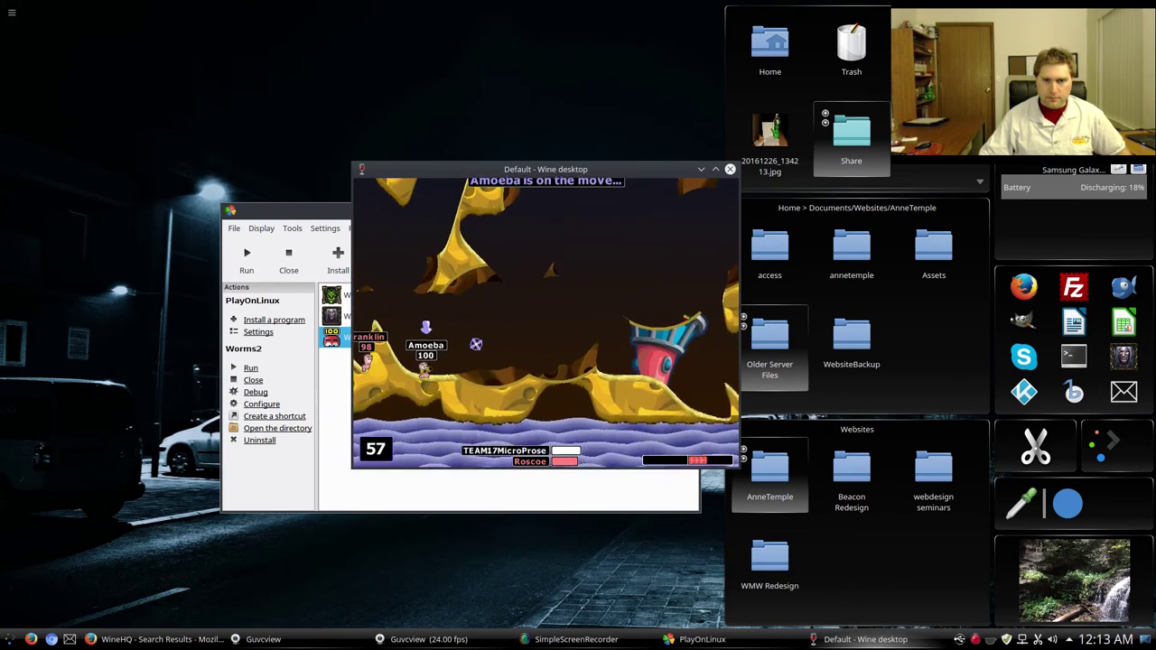
Fire the Minigun at the enemy worms.
right_click(546, 316)
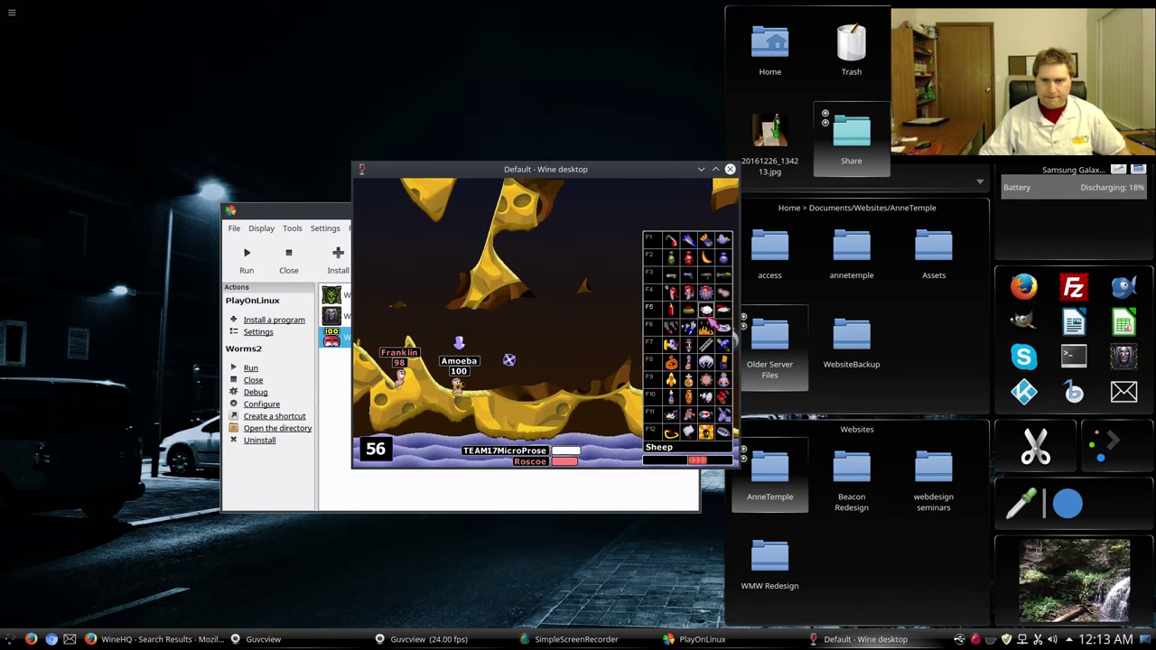
click(717, 312)
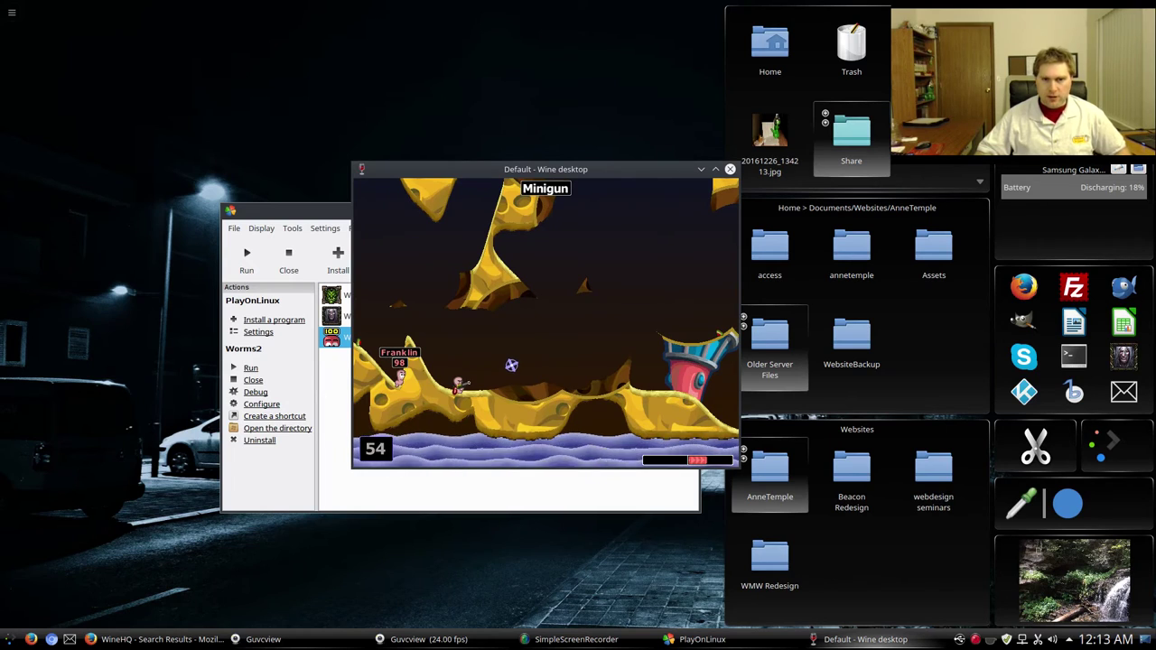
key(space)
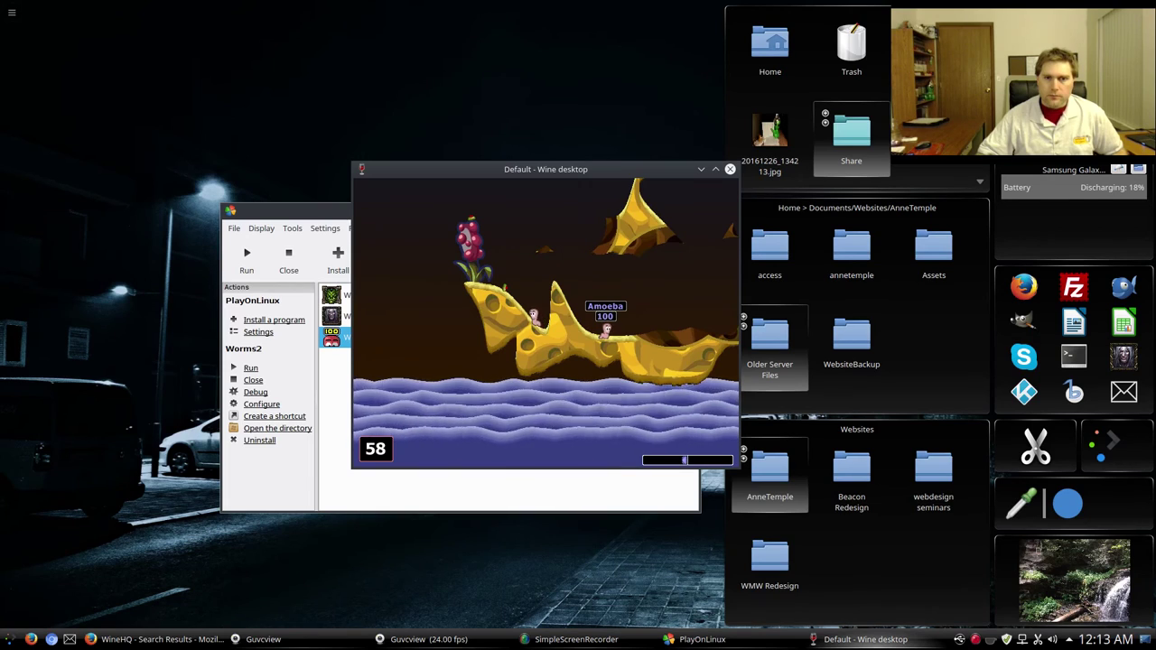
Arm the Banana Bomb, then switch to Patsy's Magic Bullet and fire it.
right_click(492, 465)
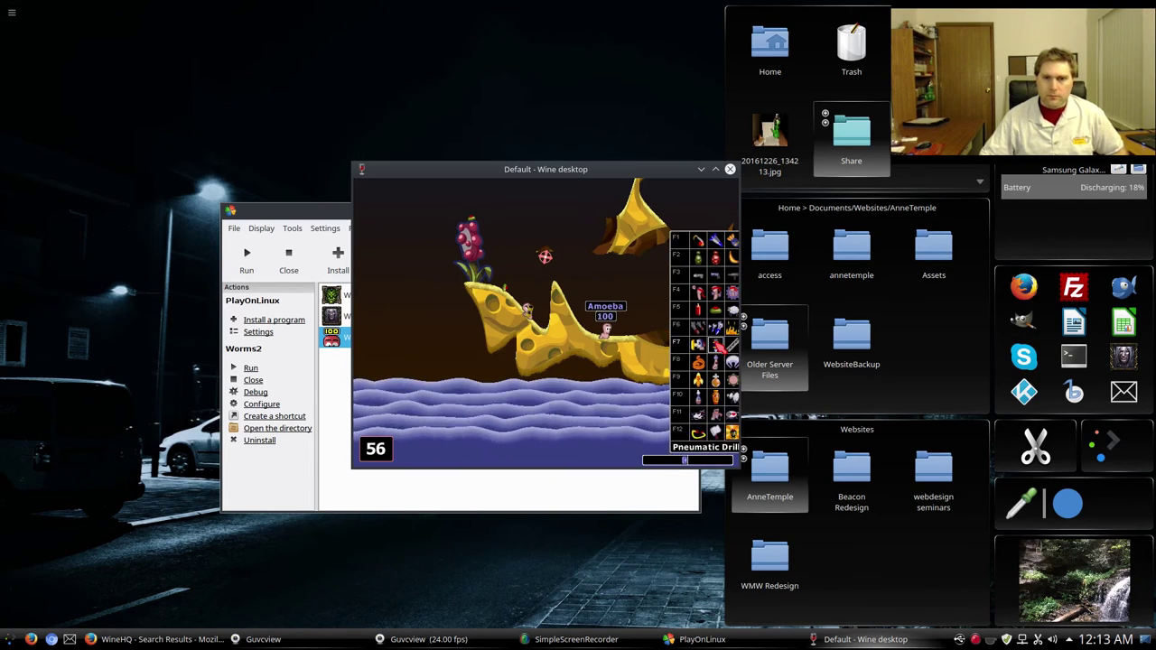
click(705, 432)
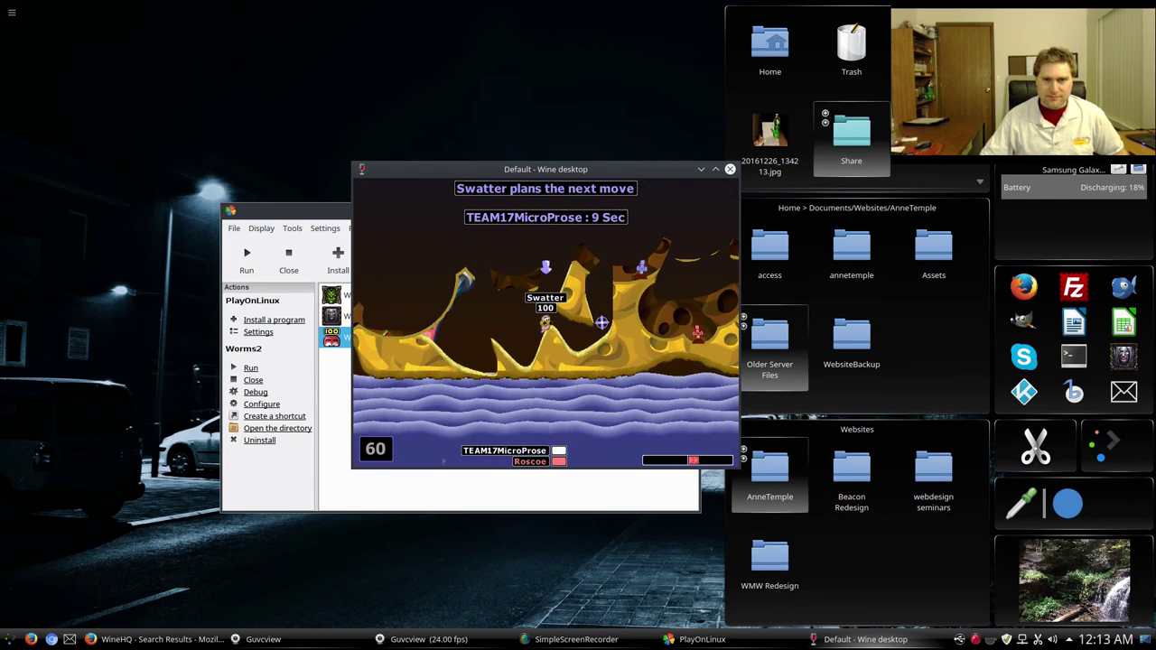
right_click(696, 346)
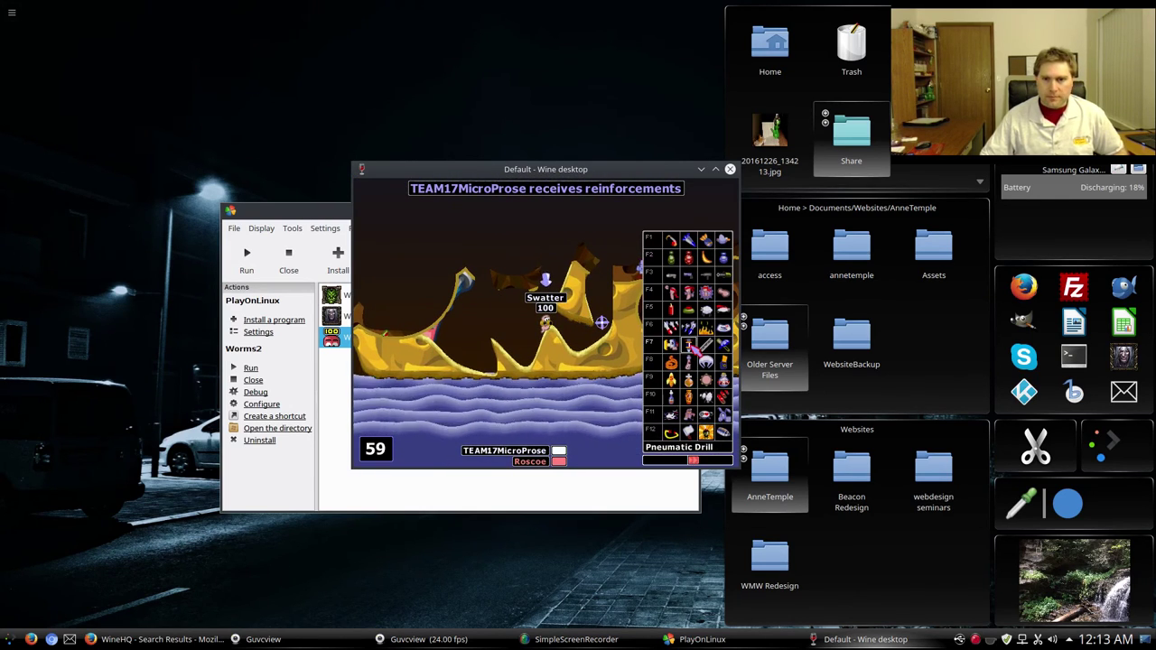
click(722, 433)
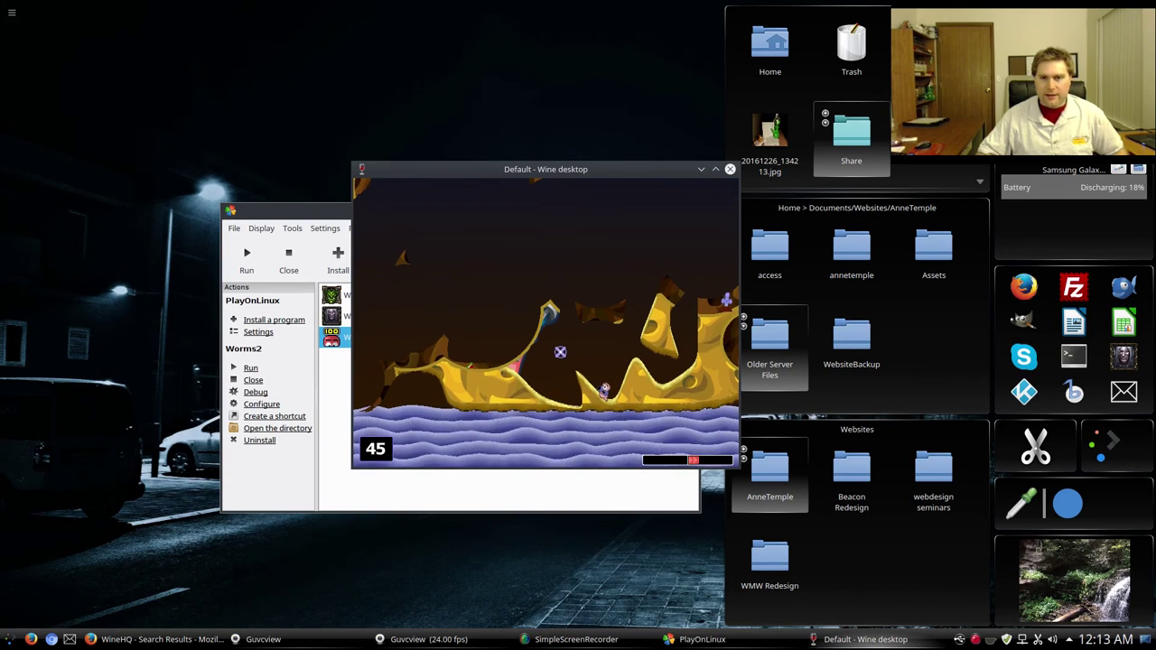
key(space)
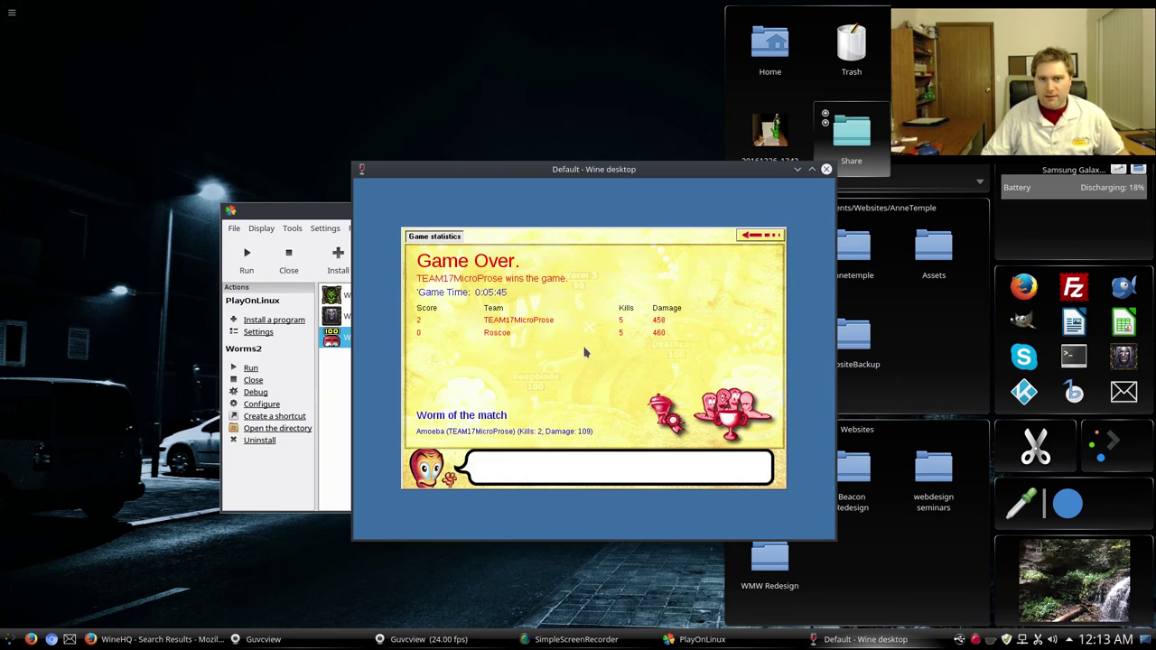
Dismiss the Game Over screen, quit Worms 2 and close its Wine desktop.
click(755, 237)
click(776, 237)
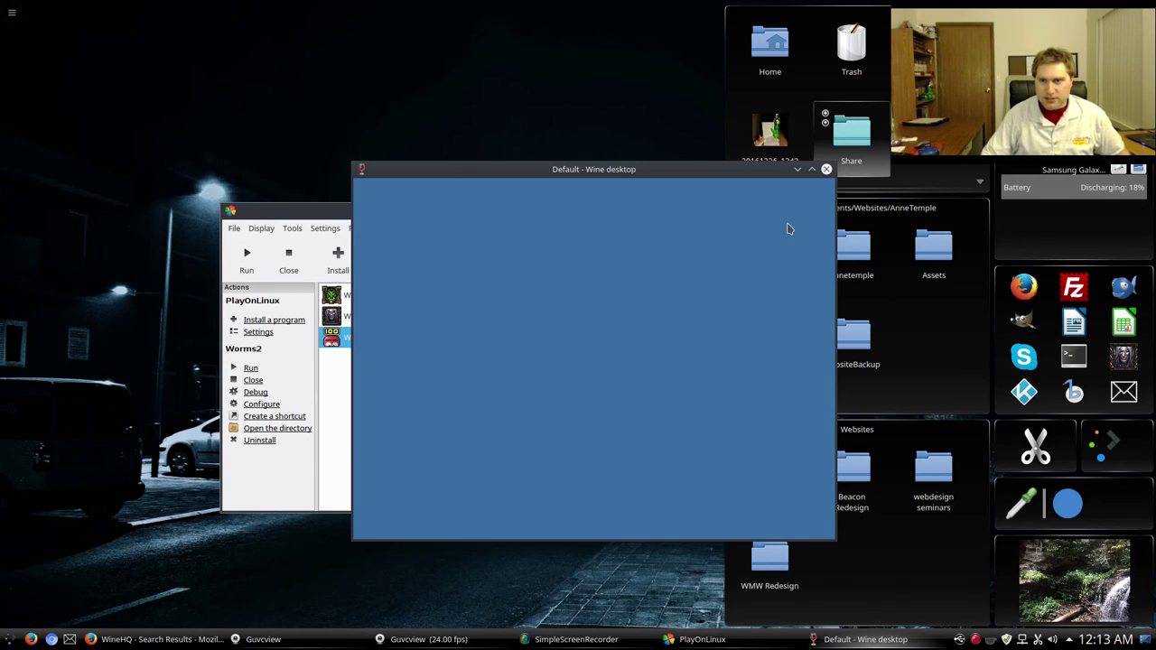
click(825, 169)
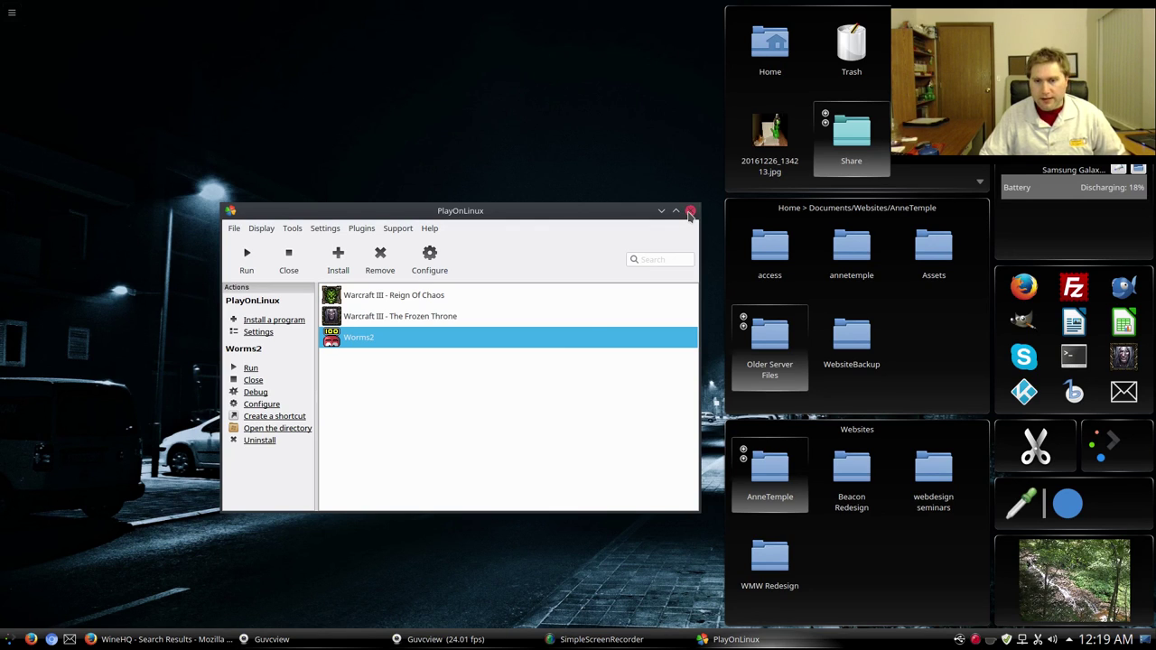
Close PlayOnLinux and confirm closing all its windows.
click(690, 211)
click(557, 405)
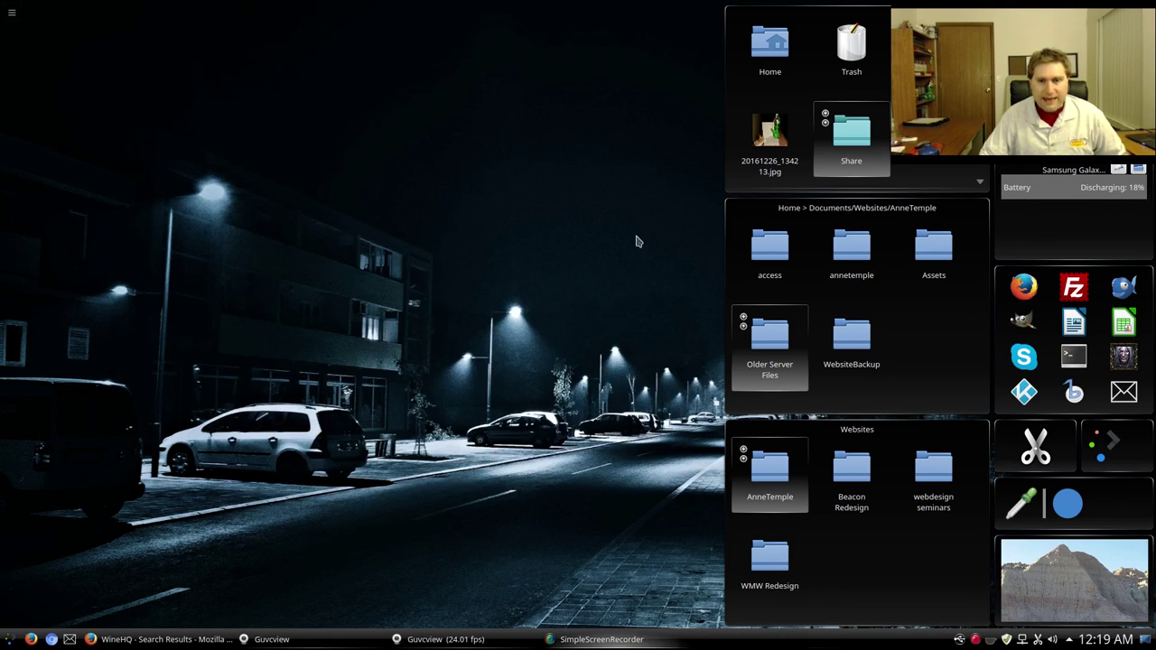